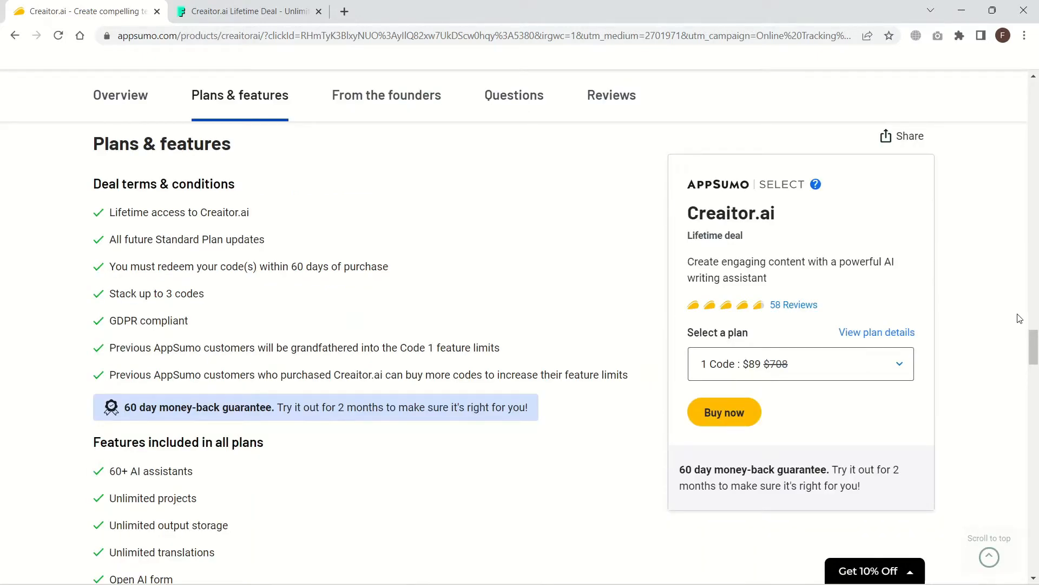
Step: Check the 60+ AI assistants feature on the AppSumo deal page and the template list in the Folru article
left_click_drag(1034, 342, 1033, 360)
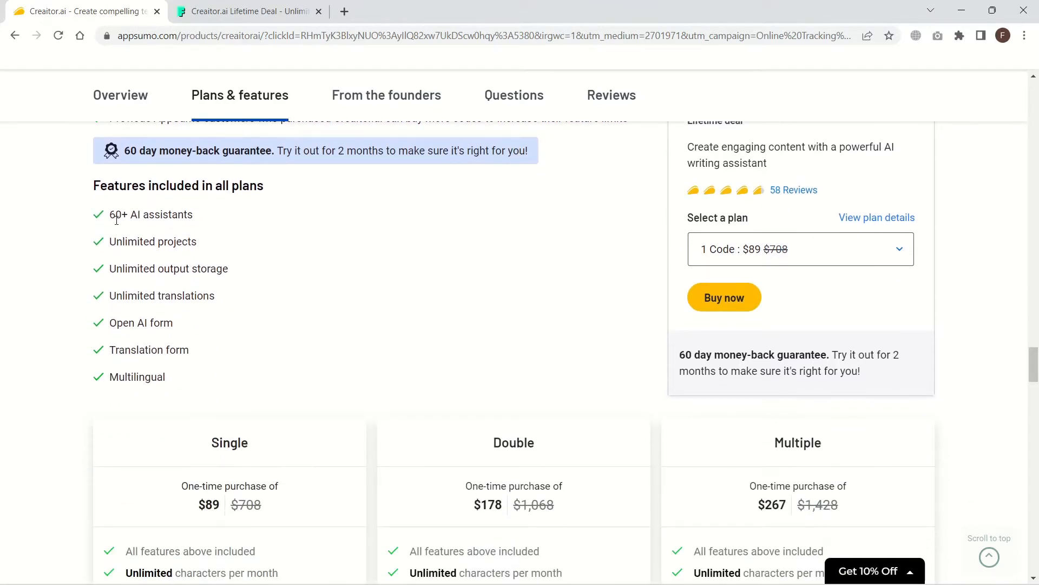
left_click_drag(112, 218, 193, 216)
left_click(207, 214)
key("ctrl+Tab")
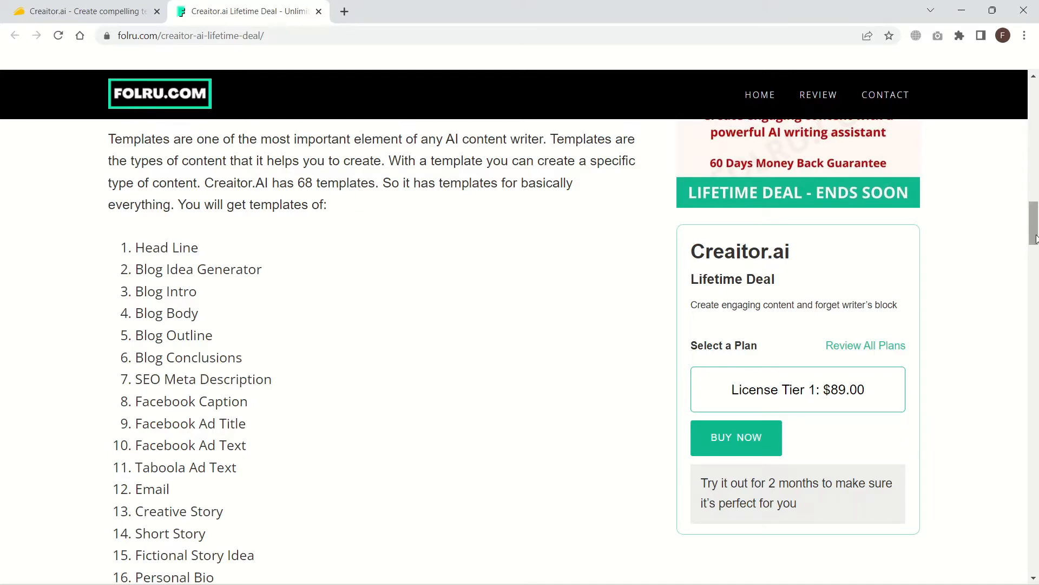
mouse_move(1036, 239)
left_mouse_down()
mouse_move(1034, 267)
mouse_move(1035, 251)
left_mouse_up()
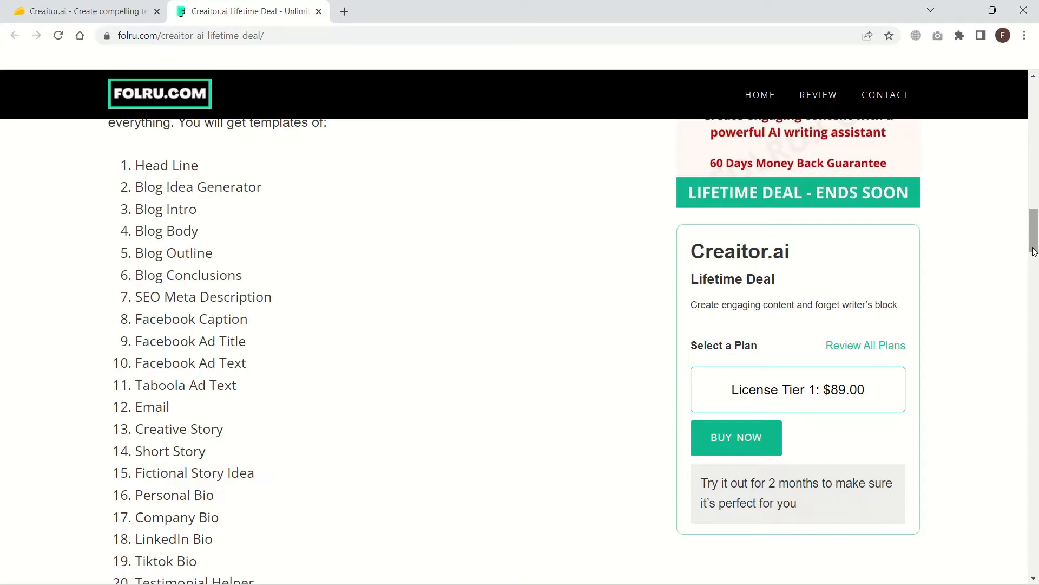
key("ctrl+Tab")
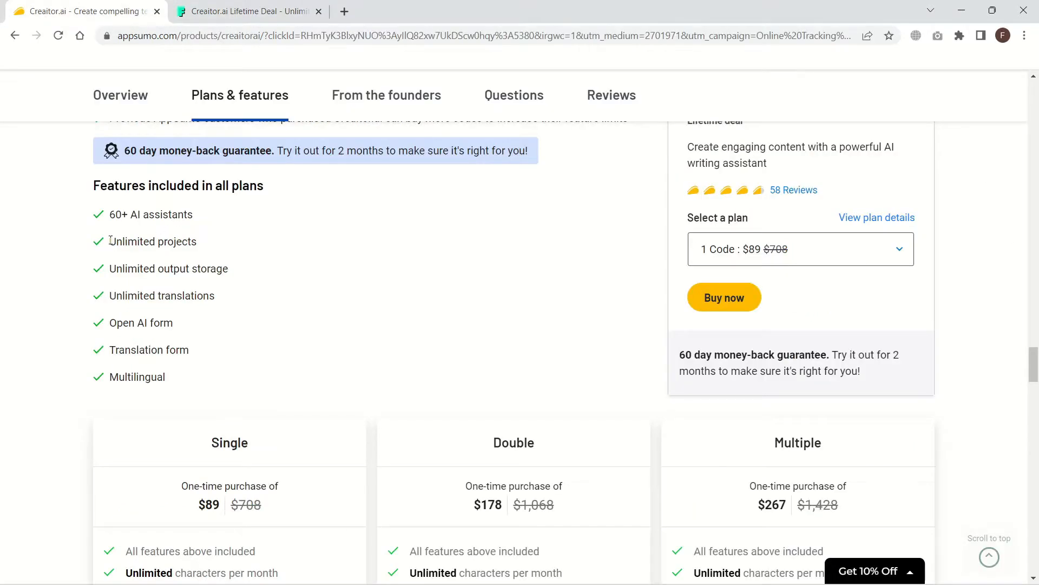
Step: Examine the features included in all plans on the AppSumo page, from unlimited projects to multilingual support
left_click_drag(111, 241, 201, 254)
left_click(201, 255)
left_click_drag(110, 275, 225, 270)
left_click(225, 270)
left_click_drag(111, 299, 218, 302)
left_click(218, 301)
left_click_drag(111, 323, 176, 322)
left_click(177, 323)
left_click_drag(111, 350, 152, 355)
left_click(152, 355)
left_click_drag(106, 382, 162, 377)
left_click(163, 377)
Step: Examine the Single plan's monthly character allowance and active user limit
scroll(564, 300, "down", 4)
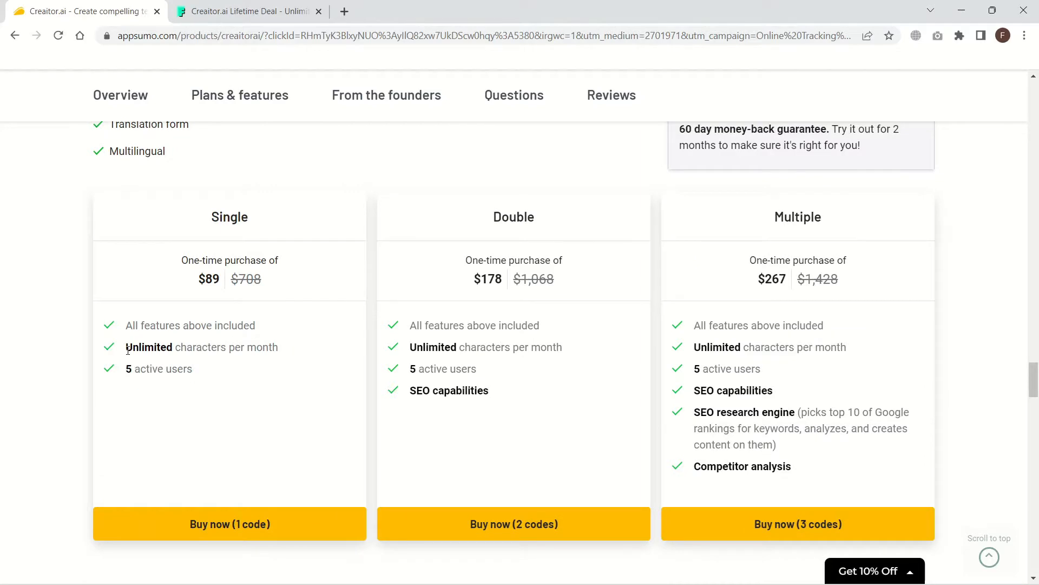
left_click_drag(128, 351, 281, 349)
left_click(285, 347)
left_click_drag(126, 370, 201, 370)
left_click(201, 370)
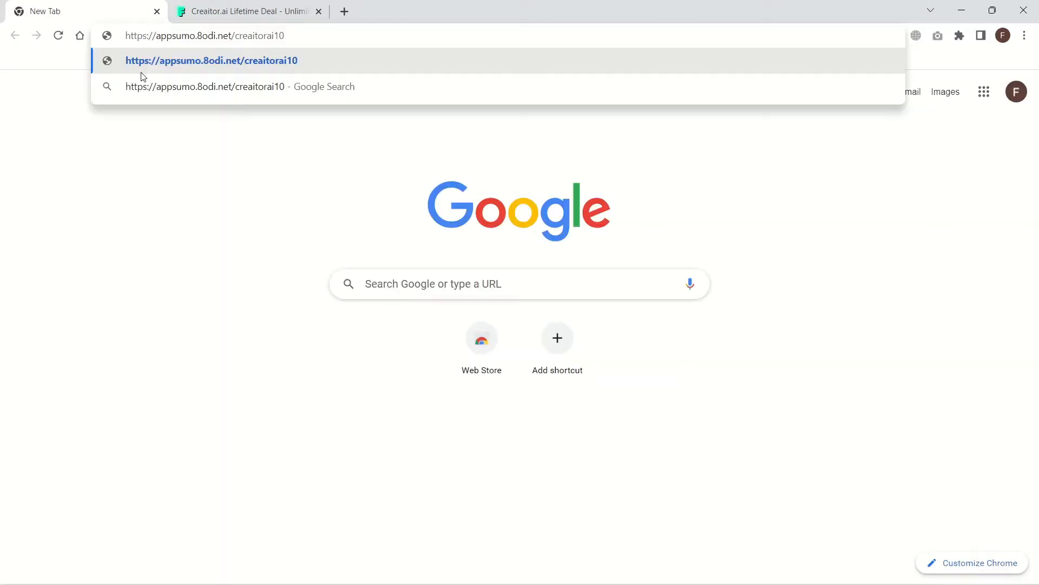
key("Return")
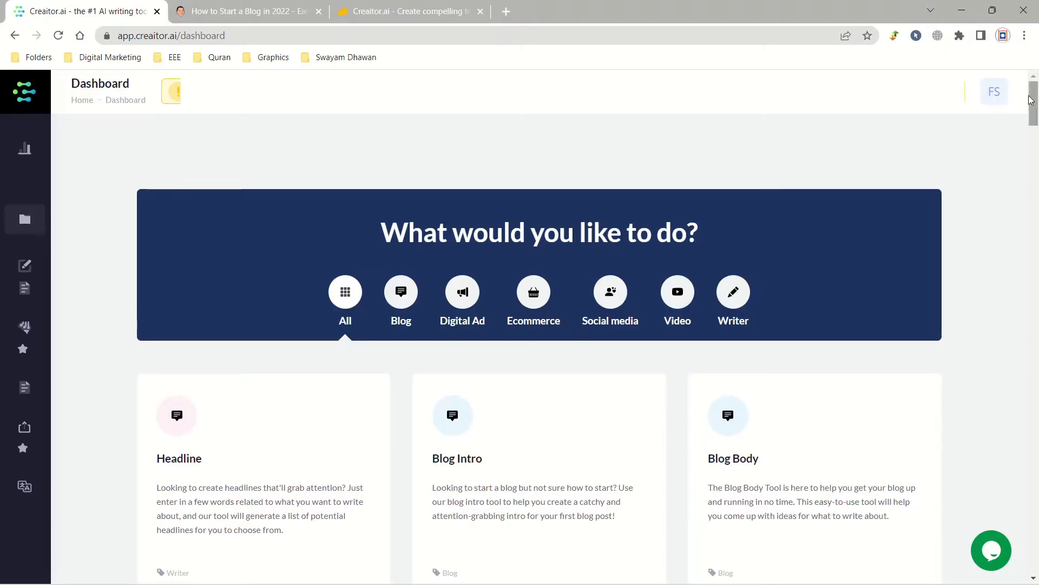
Step: Browse the Blog, Digital Ad and Ecommerce tool categories on the Creaitor.ai dashboard
mouse_move(1036, 107)
left_mouse_down()
mouse_move(1036, 167)
mouse_move(1036, 106)
left_mouse_up()
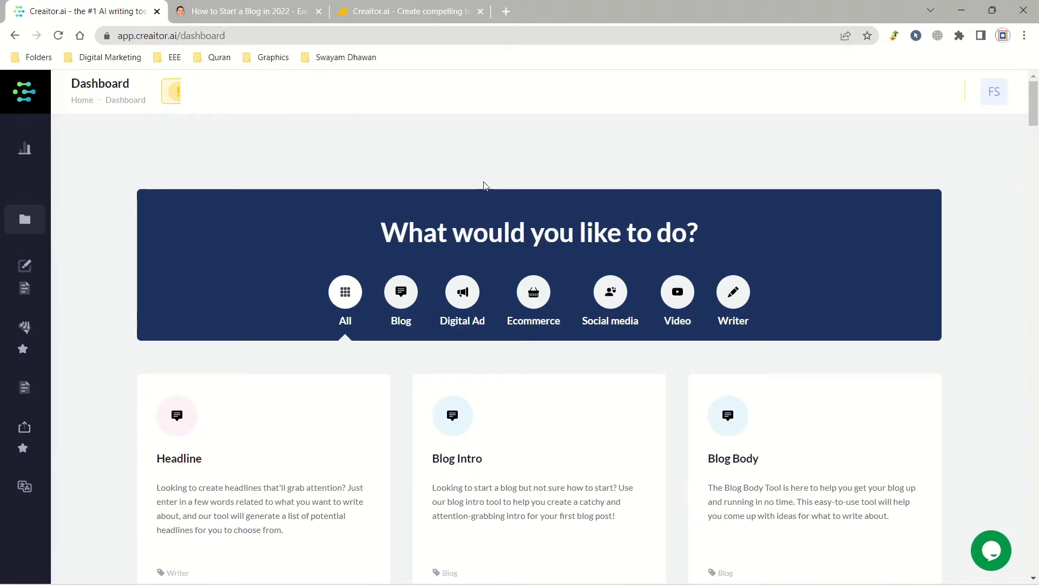
left_click(401, 295)
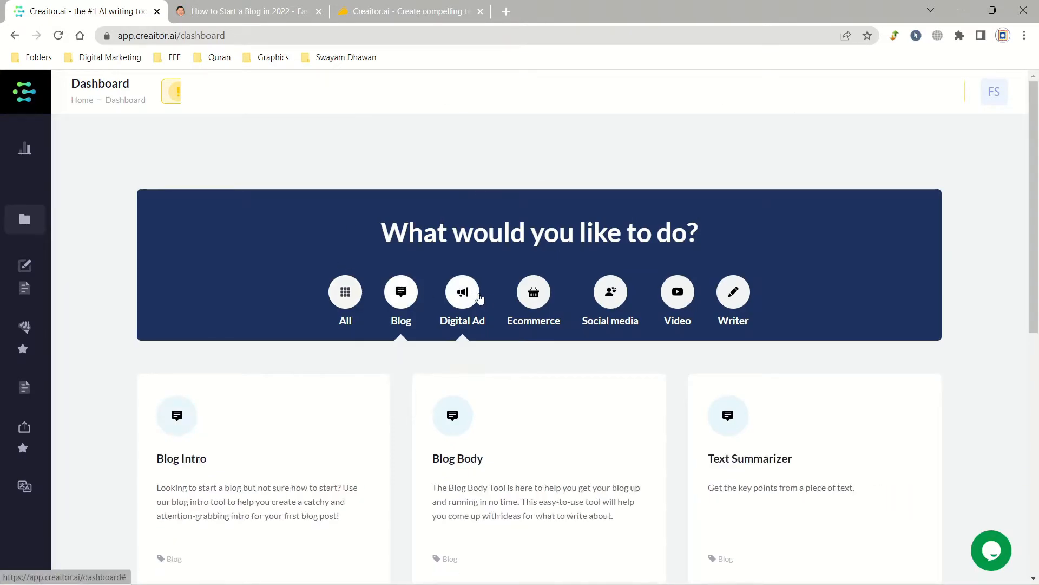
left_click(465, 296)
left_click(539, 307)
Step: Look through the project's document list and the AI Assistant selection with its favorites
mouse_move(18, 215)
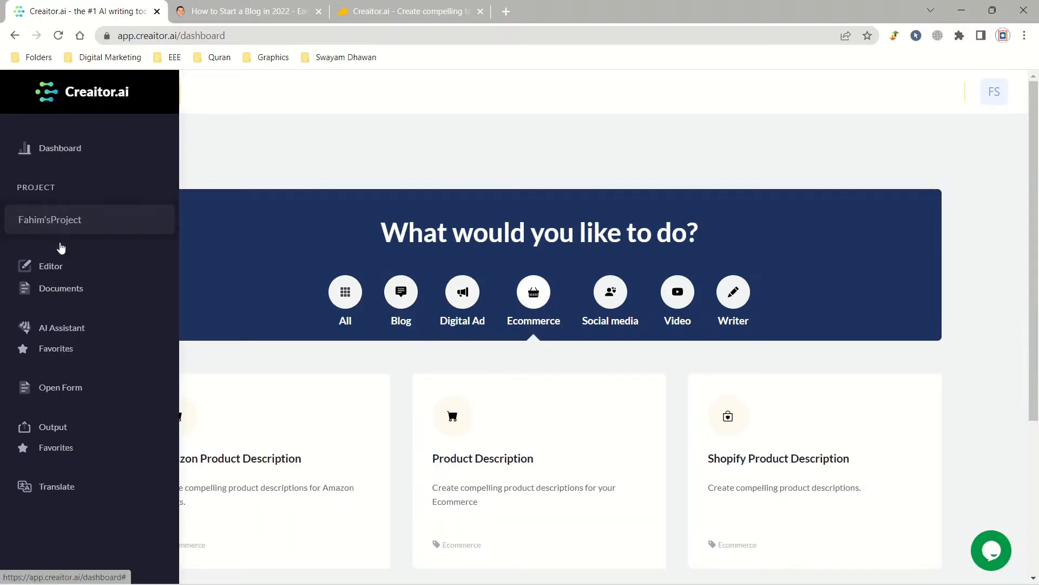
left_click(65, 294)
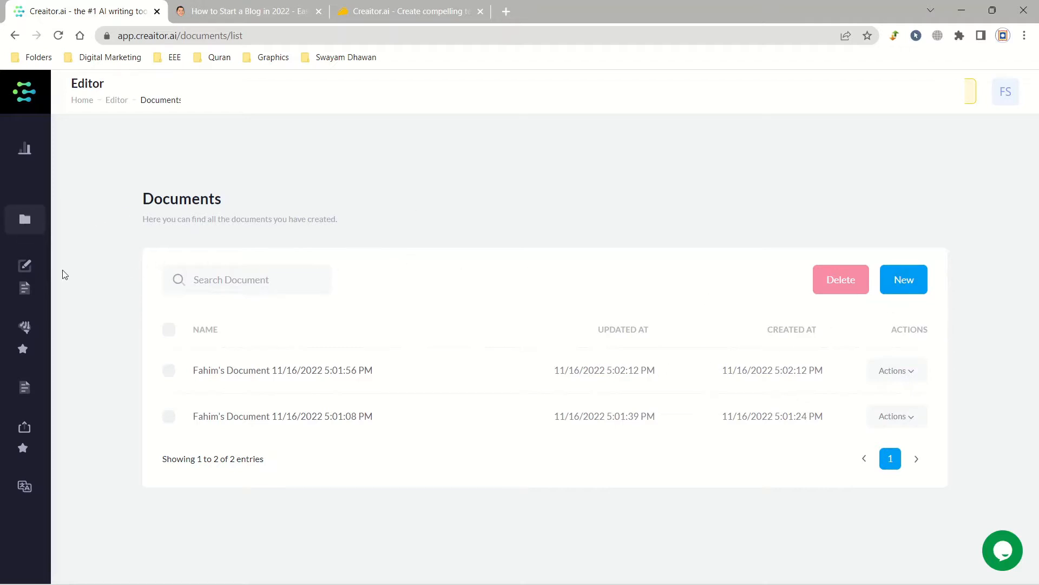
mouse_move(49, 286)
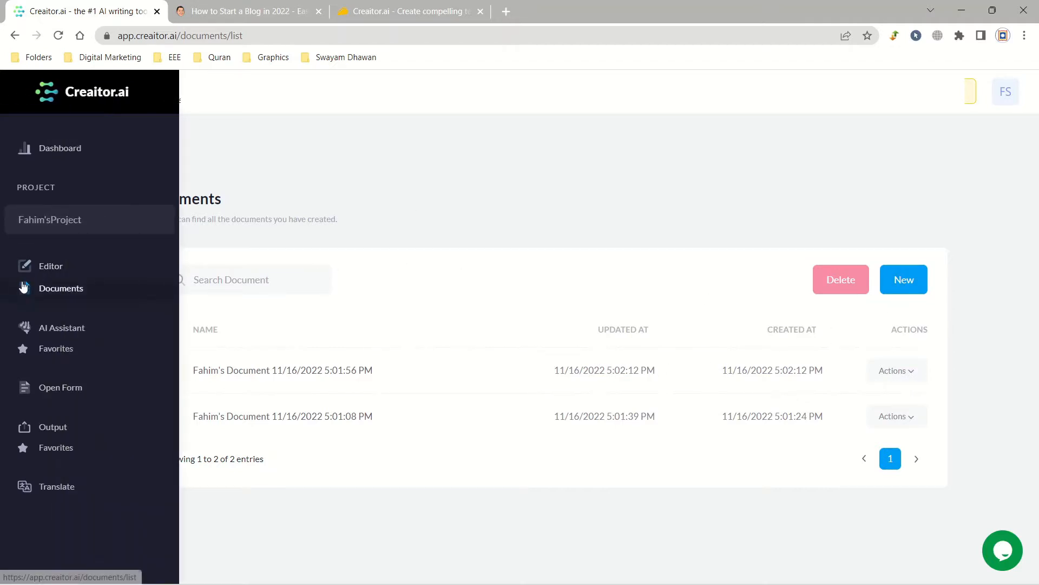
left_click(70, 328)
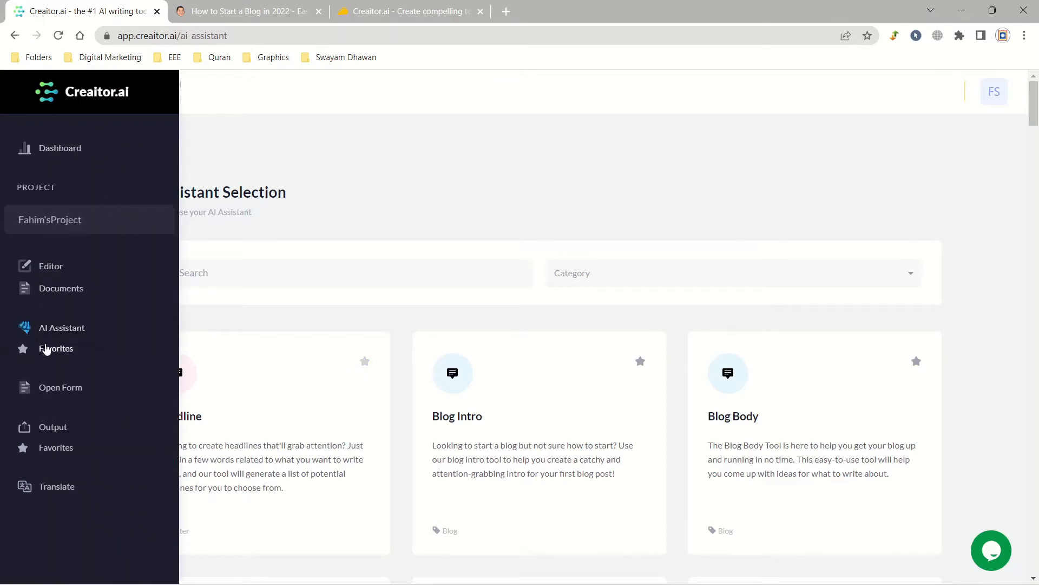
left_click(50, 351)
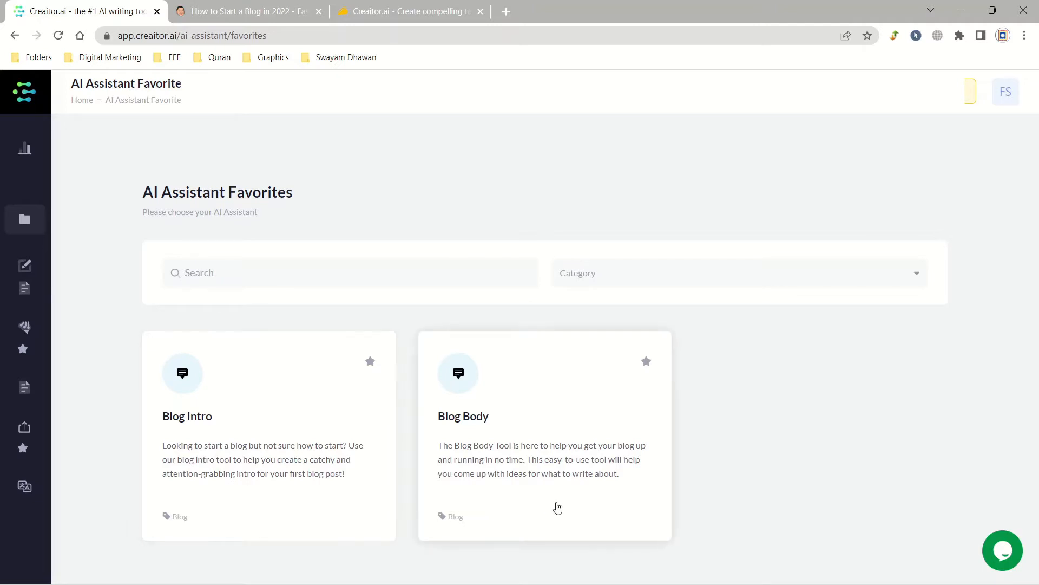
Step: View the saved AI outputs and examine the source languages offered by the Translate tool
mouse_move(47, 405)
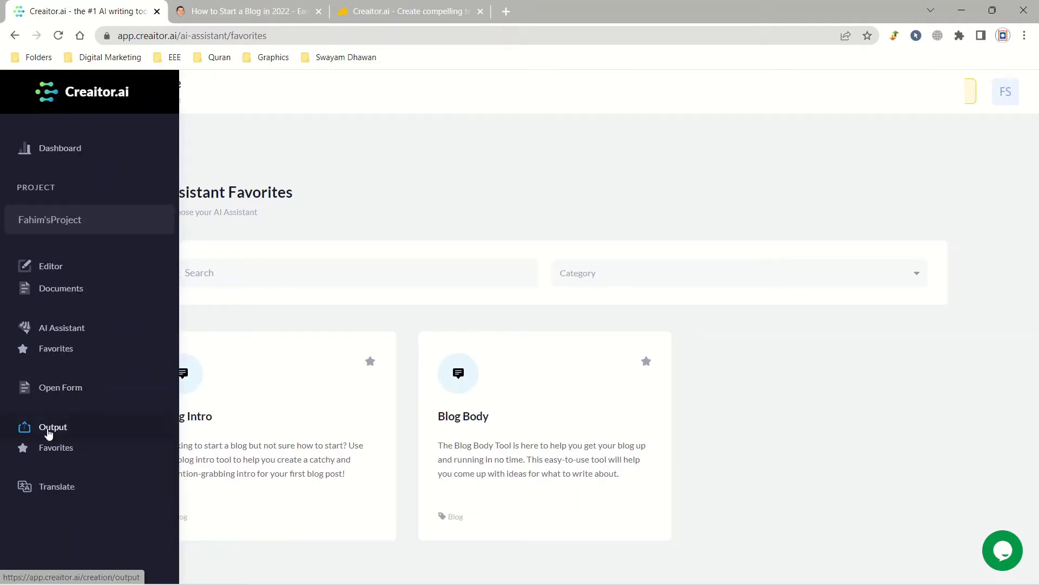
left_click(47, 429)
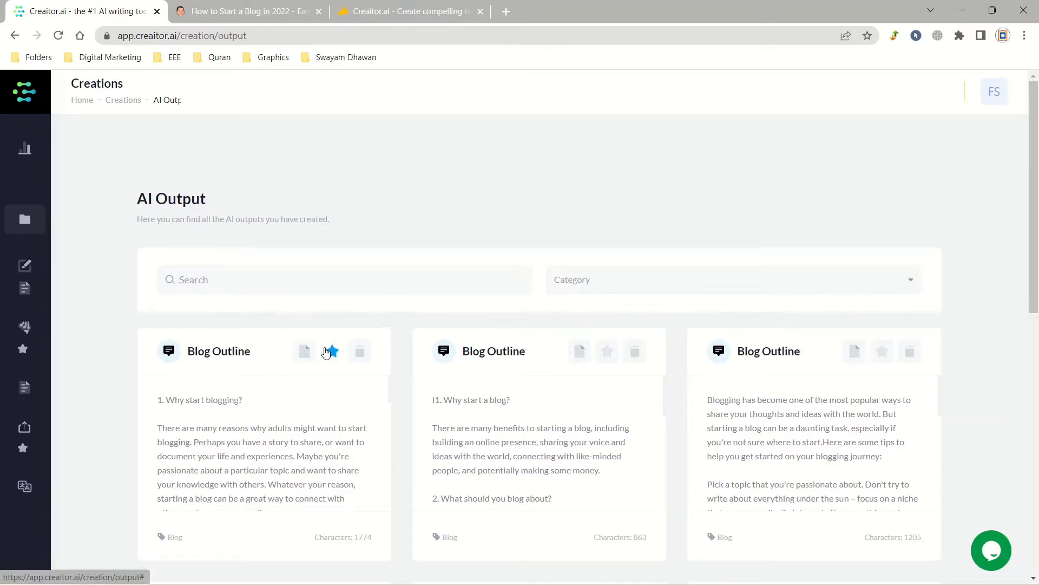
mouse_move(57, 449)
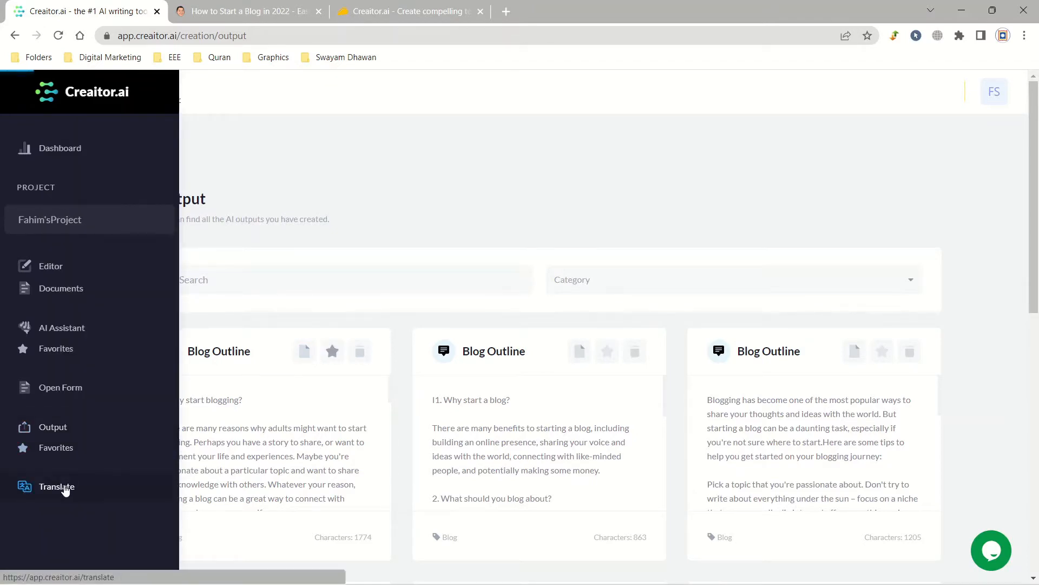
left_click(70, 487)
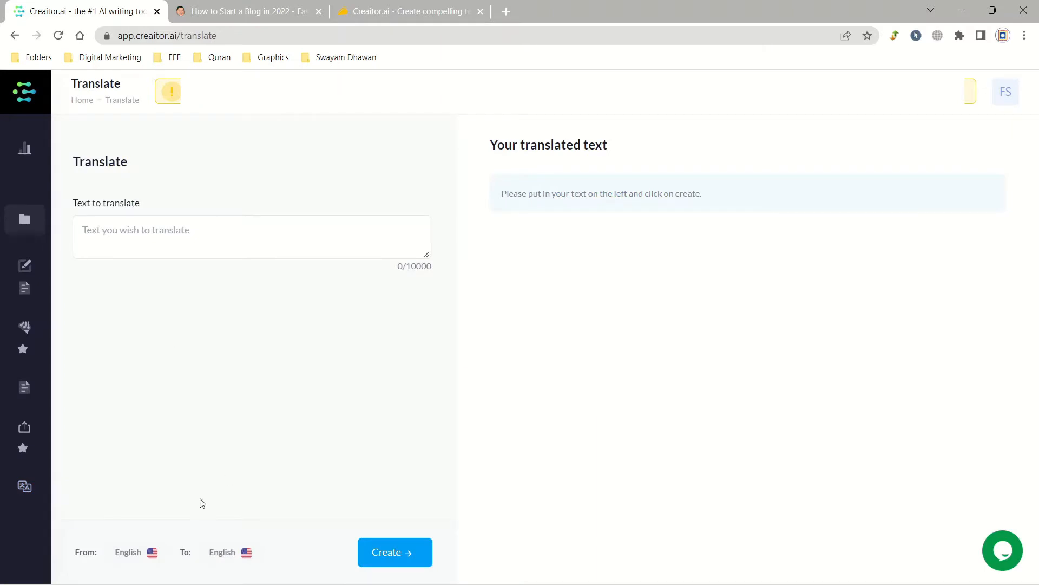
left_click(151, 550)
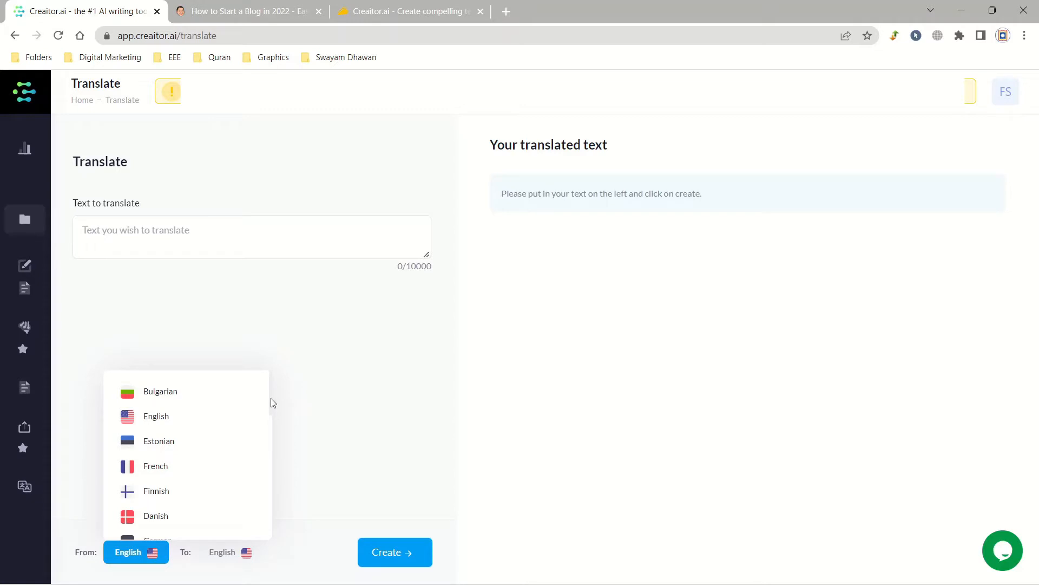
left_click(307, 408)
Step: Start a new document in the editor and choose Blog Outline as its AI assistant
mouse_move(2, 359)
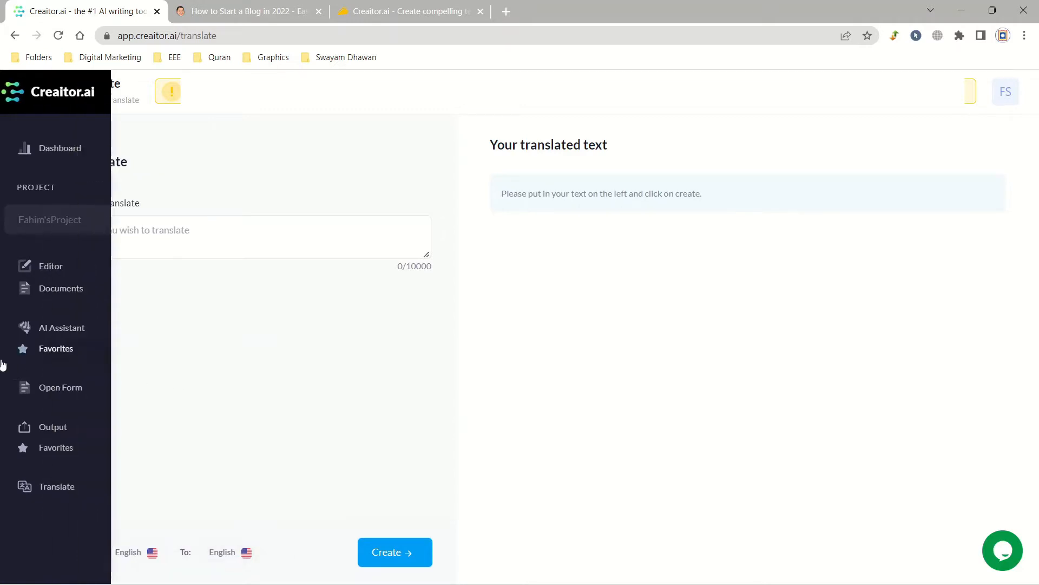
left_click(86, 278)
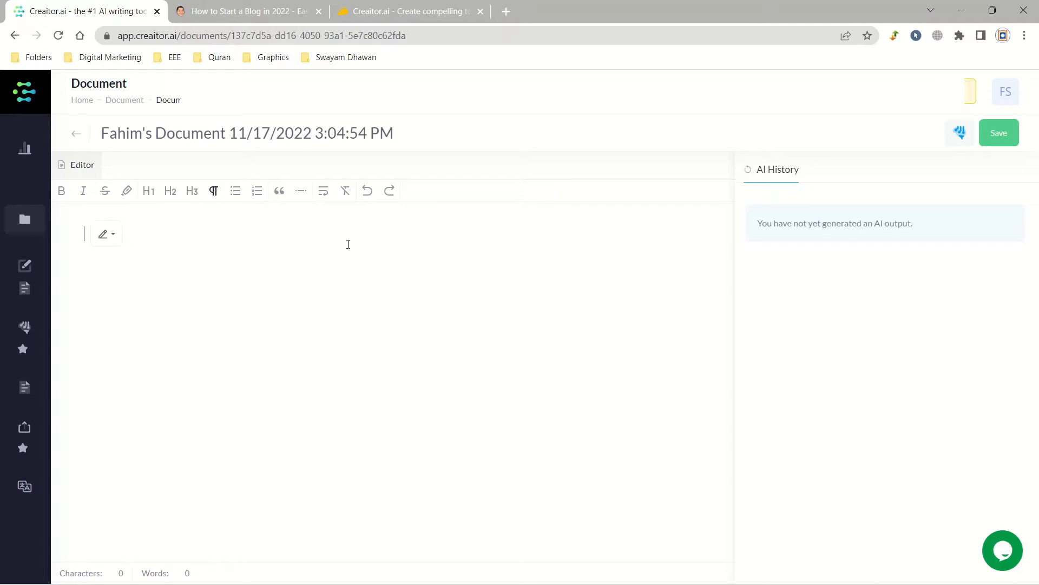
left_click(955, 136)
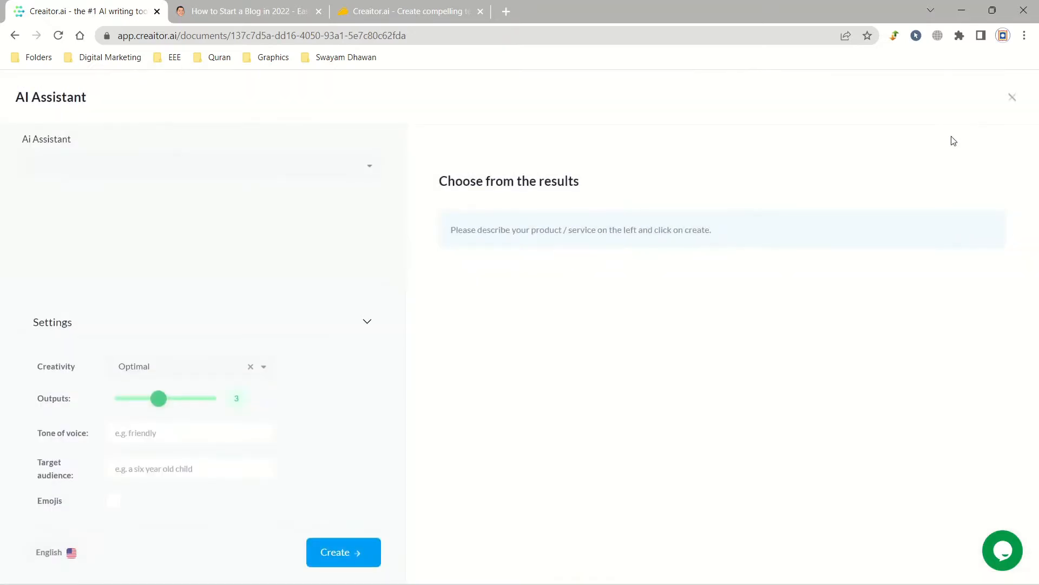
left_click(370, 167)
type("blog")
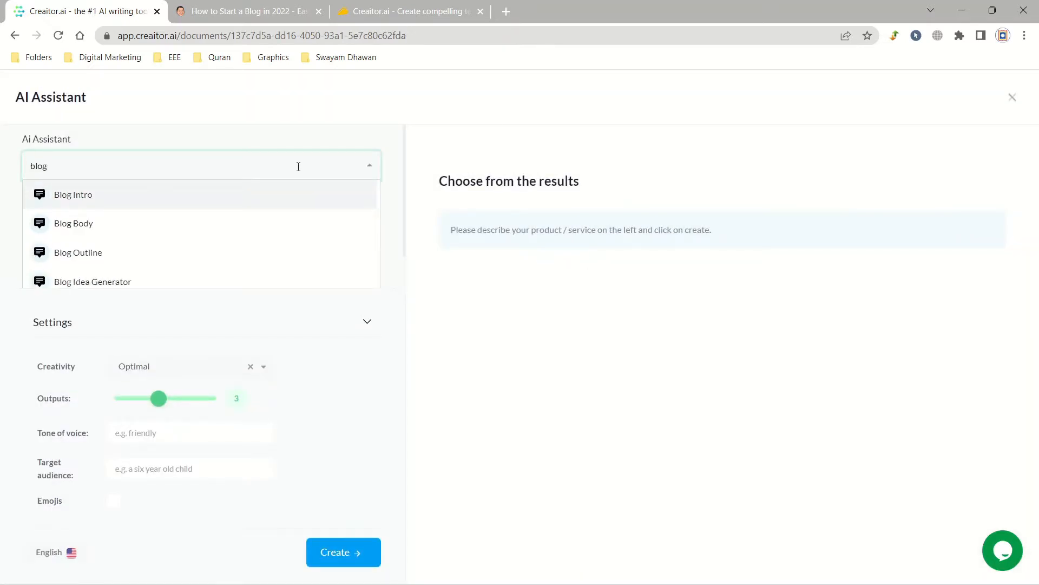
type(" ou")
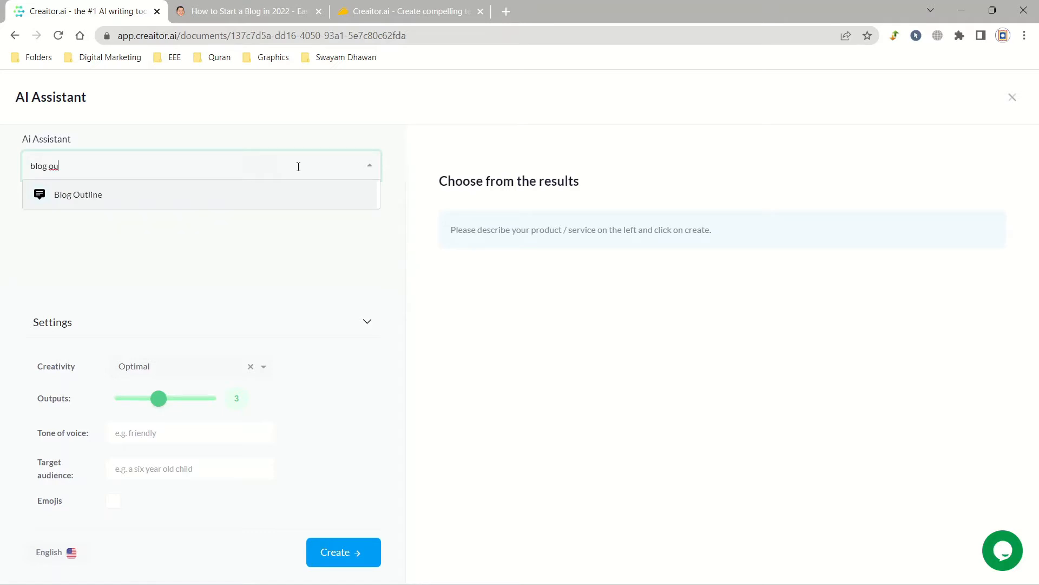
left_click(94, 202)
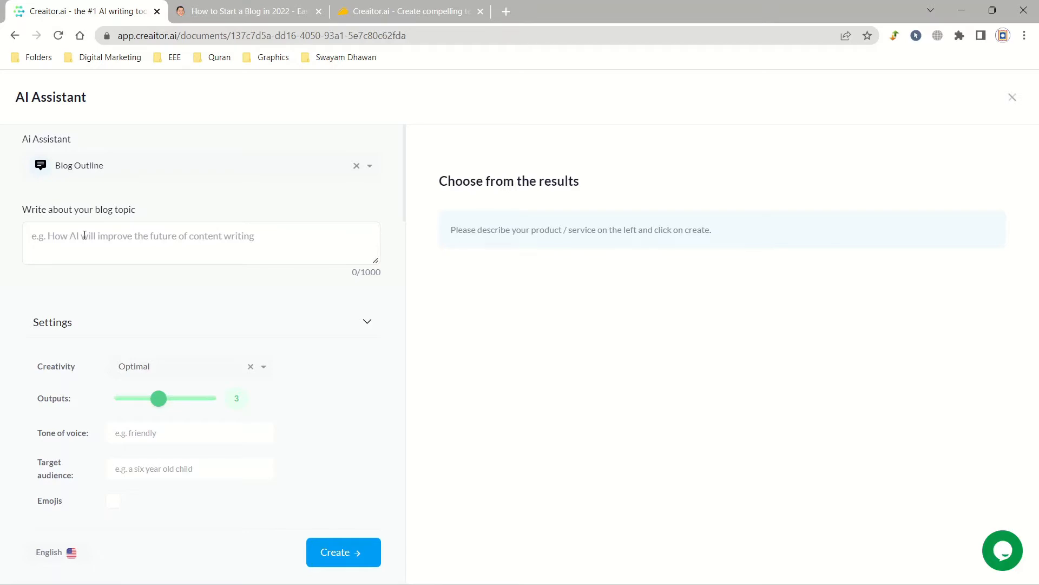
Step: Set the blog topic to "How to start blogging in 2022? Steps to start blogging and how to earn money from it?"
left_click(85, 235)
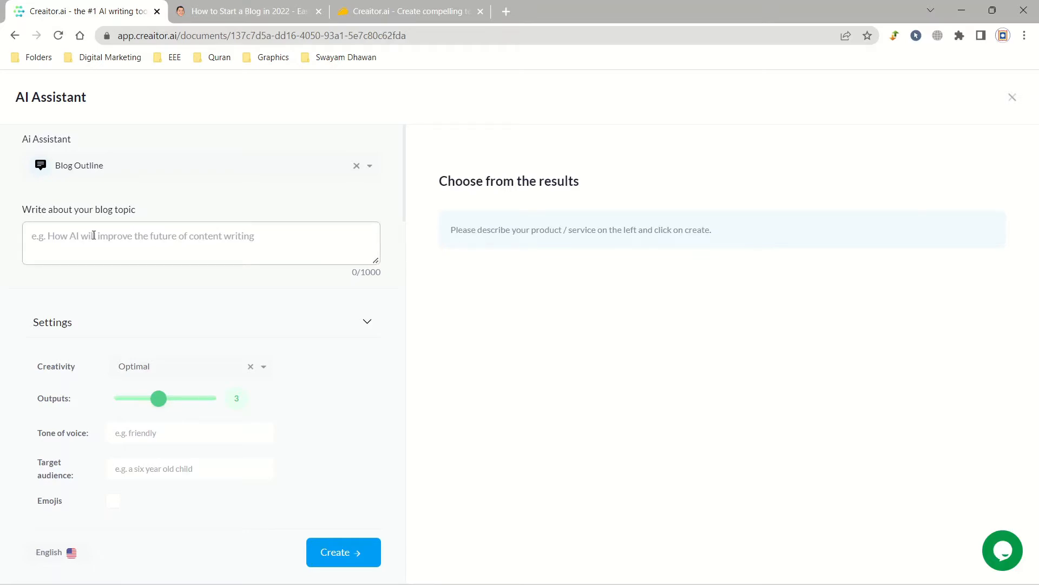
type("How to ")
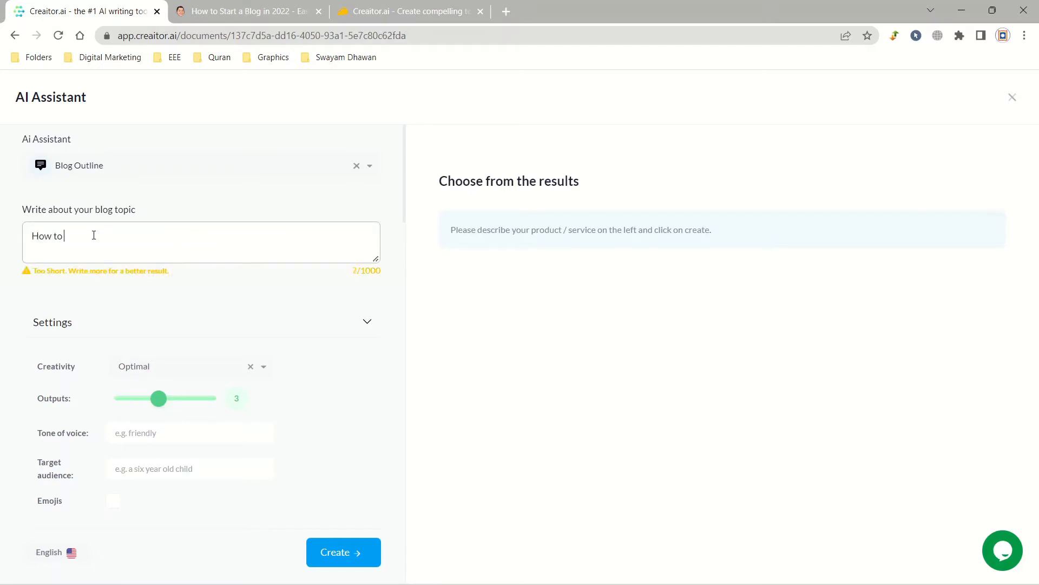
type("start blog")
type("g in 2022?")
type("Steps to add")
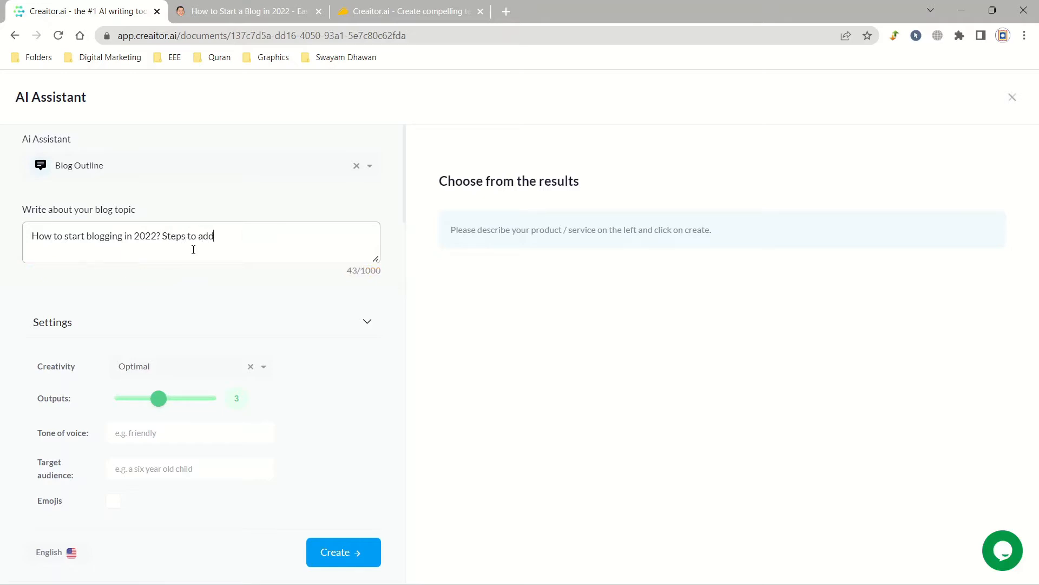
key("BackSpace")
key("BackSpace")
key("BackSpace")
type("start blogging and how to ")
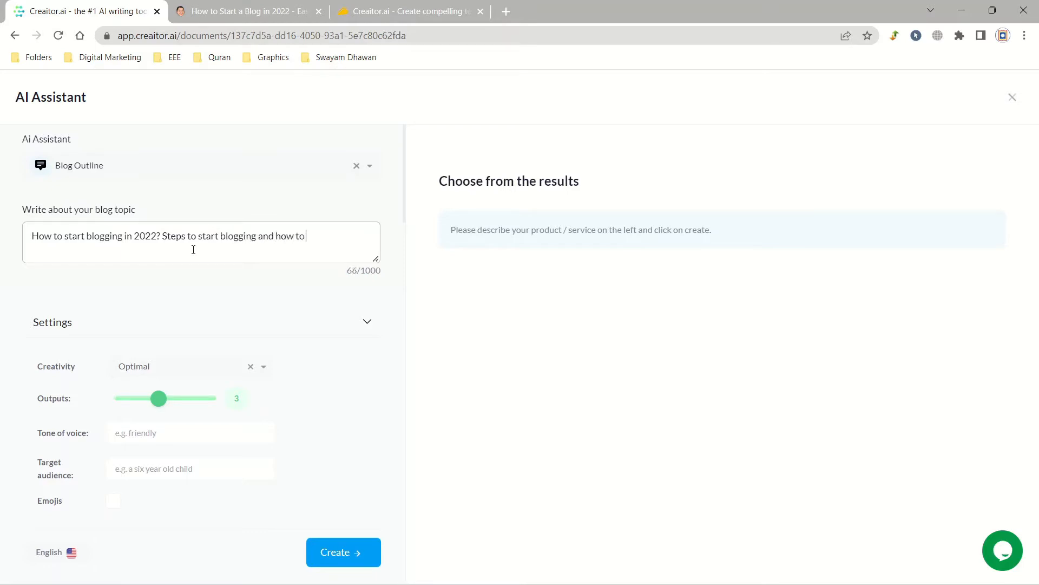
type("earn money from it?")
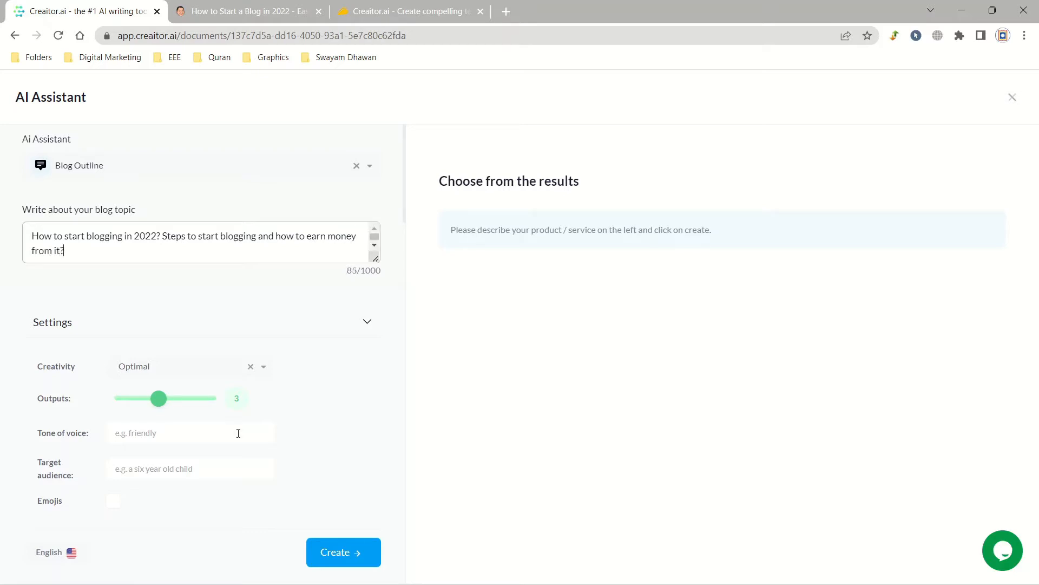
Step: Clear the creativity level, set the tone of voice to Friendly and the target audience to Adults, and toggle the emojis option
left_click(188, 367)
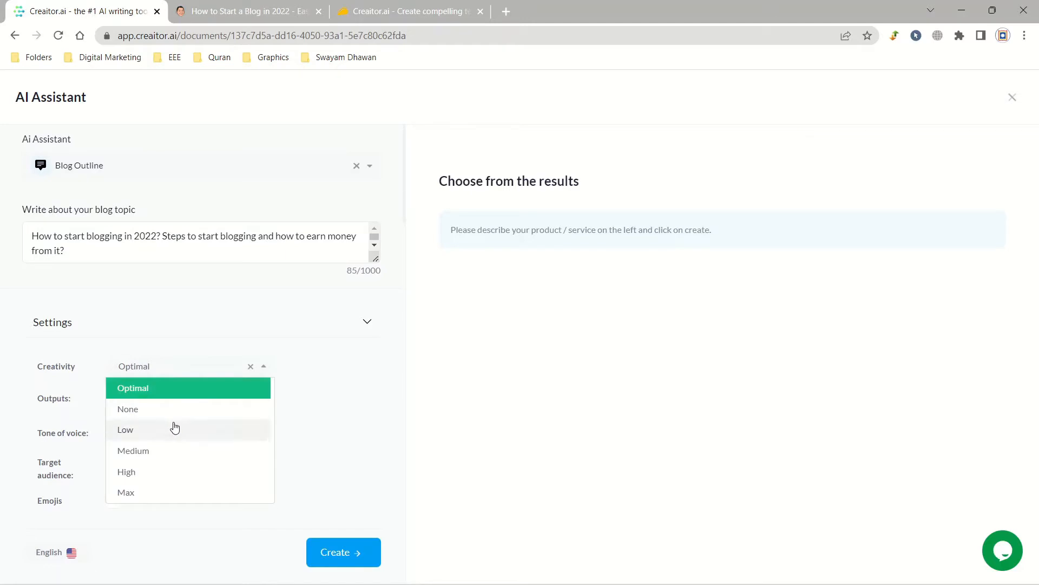
left_click(173, 396)
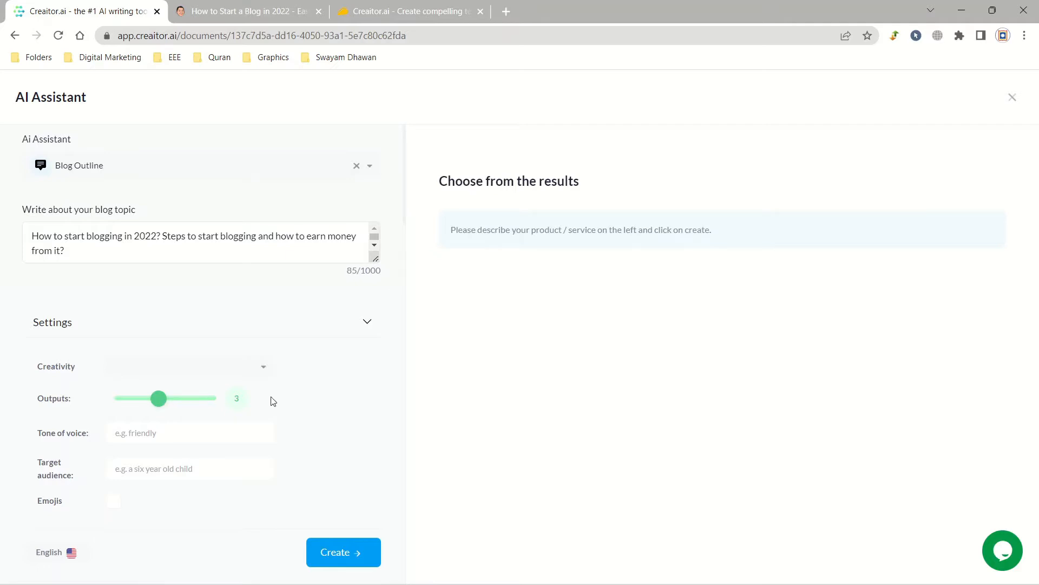
left_click(221, 430)
type("Friendly")
left_click(215, 475)
type("Adults")
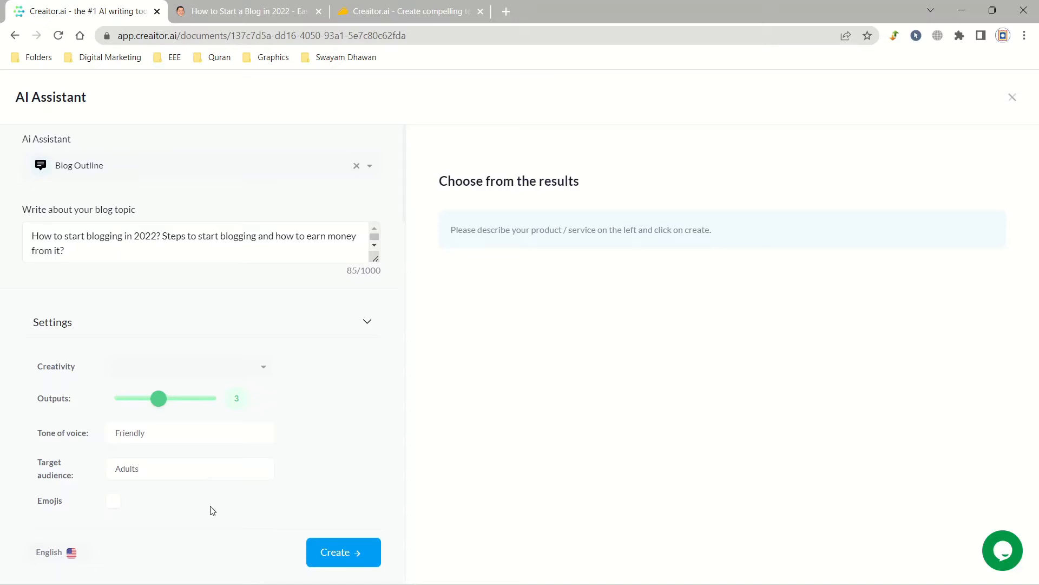
left_click(111, 501)
Step: Browse the output languages available for the blog outline
left_click(64, 552)
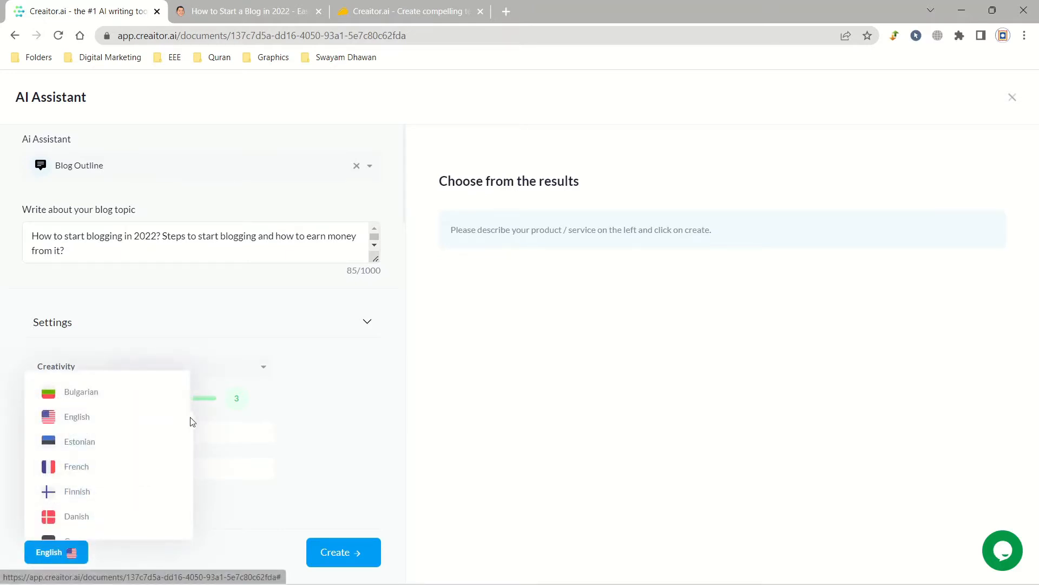
mouse_move(193, 410)
left_mouse_down()
mouse_move(186, 534)
mouse_move(193, 413)
left_mouse_up()
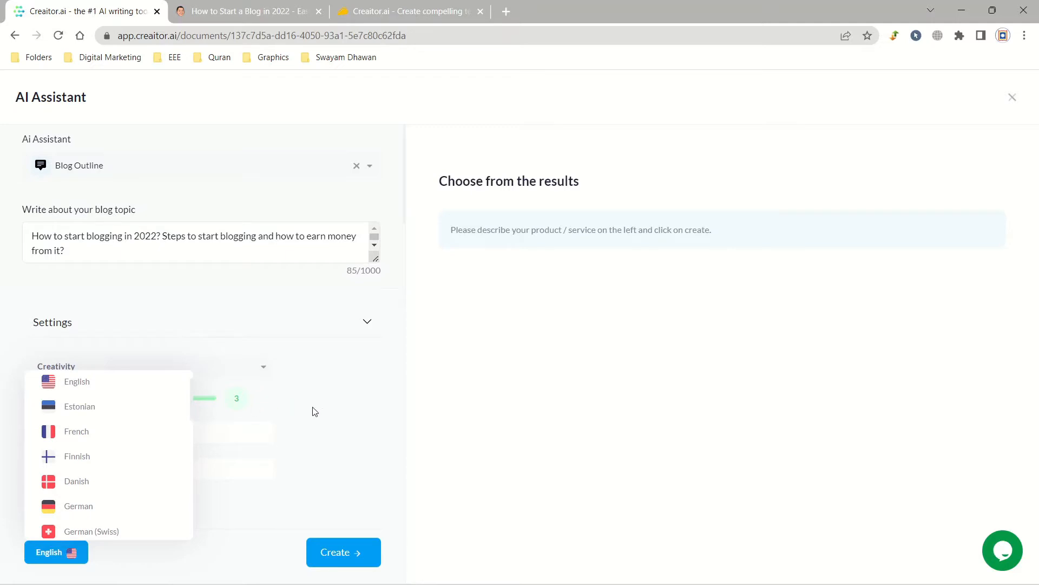
Step: Keep English as the output language and generate three blog outlines for the entered topic
left_click(142, 396)
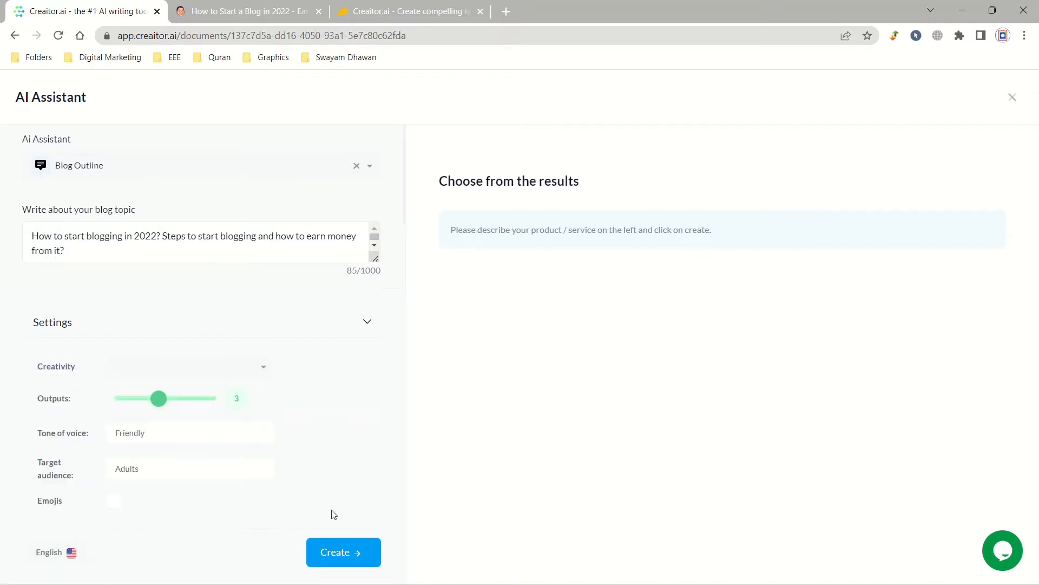
left_click(352, 559)
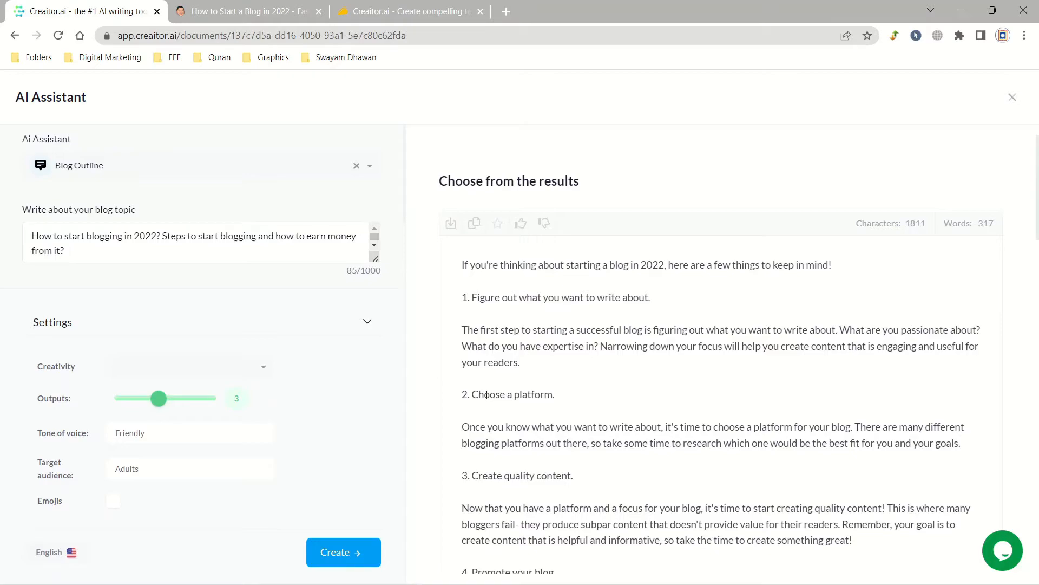
Step: Read through the three generated blog outlines and compare their headings and content
mouse_move(1037, 216)
left_mouse_down()
mouse_move(1038, 503)
mouse_move(1038, 199)
left_mouse_up()
scroll(1038, 244, "down", 1)
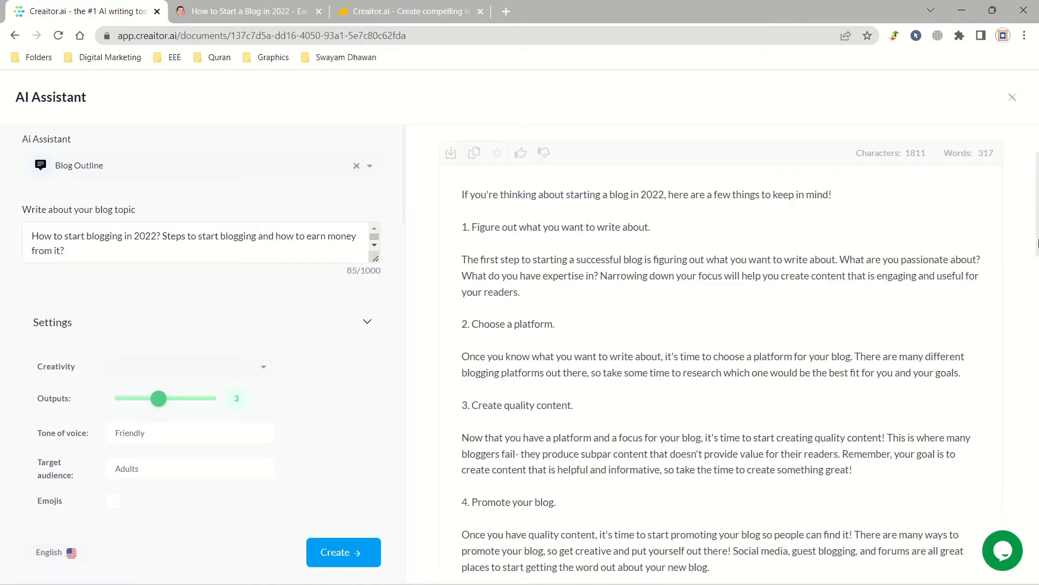
left_click_drag(1038, 243, 1037, 357)
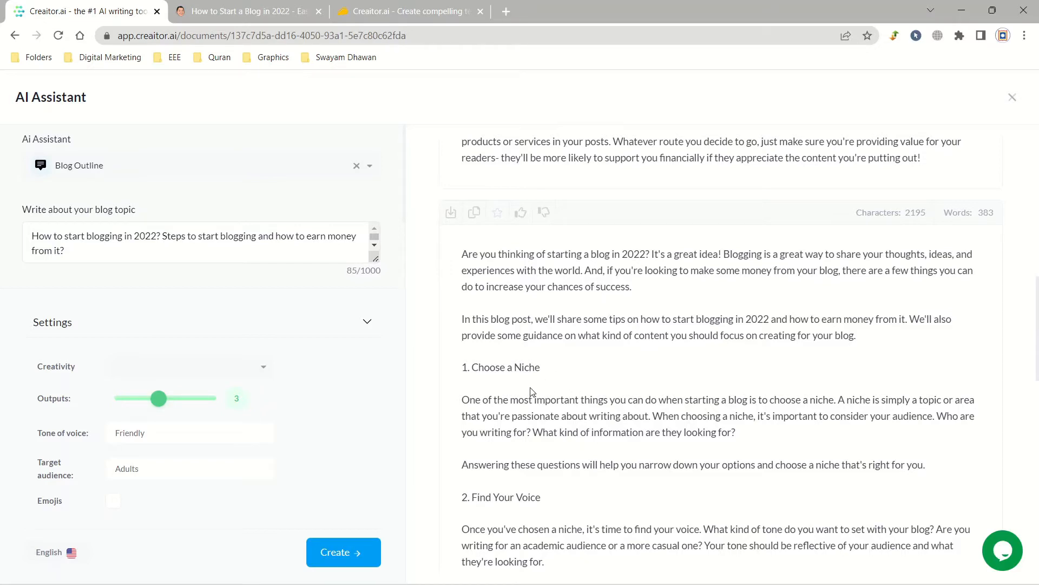
left_click_drag(1037, 336, 1038, 383)
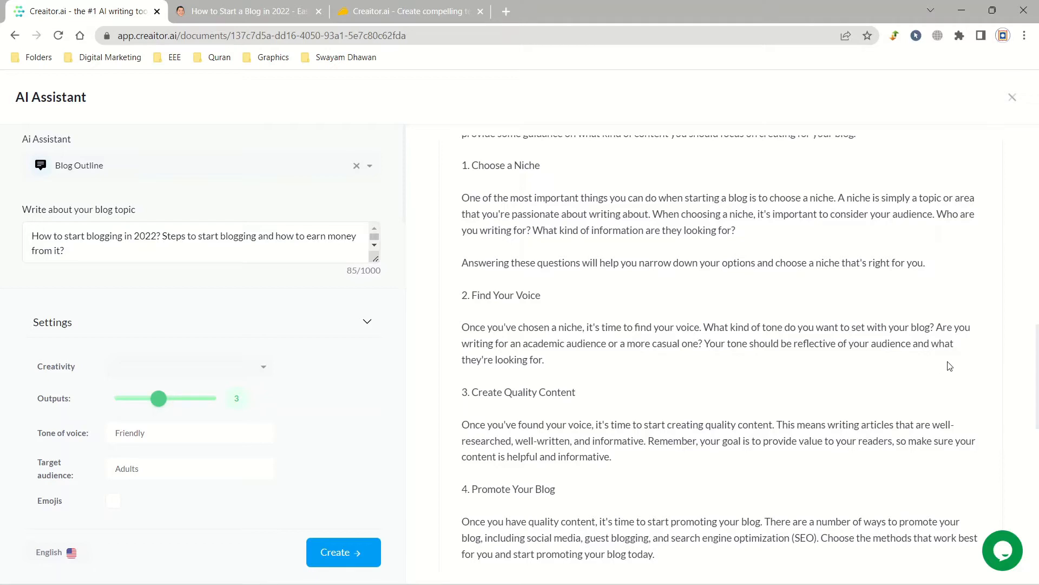
scroll(991, 354, "down", 3)
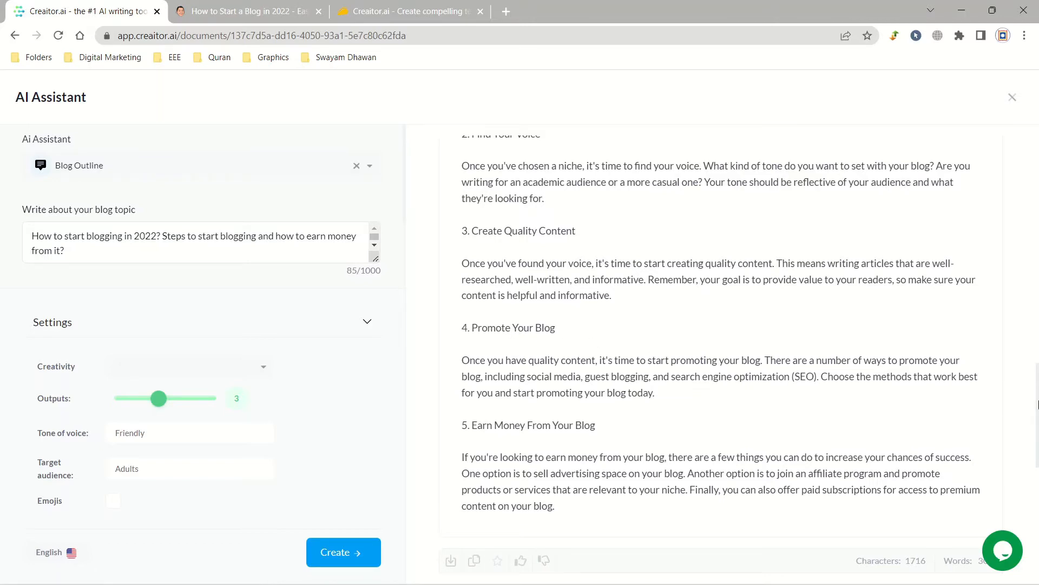
scroll(1037, 418, "down", 1)
left_click_drag(1037, 418, 1037, 494)
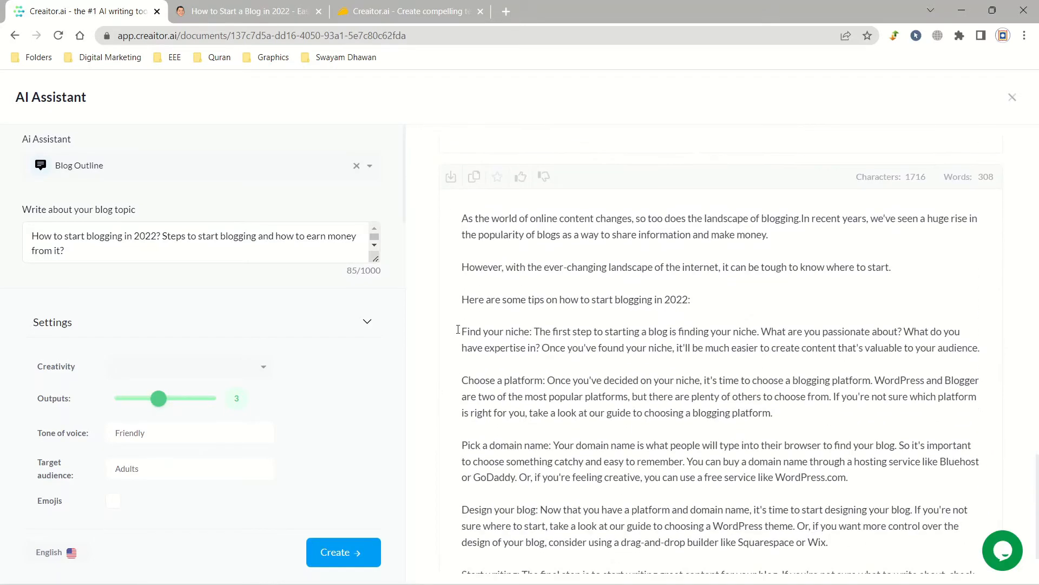
scroll(588, 347, "down", 1)
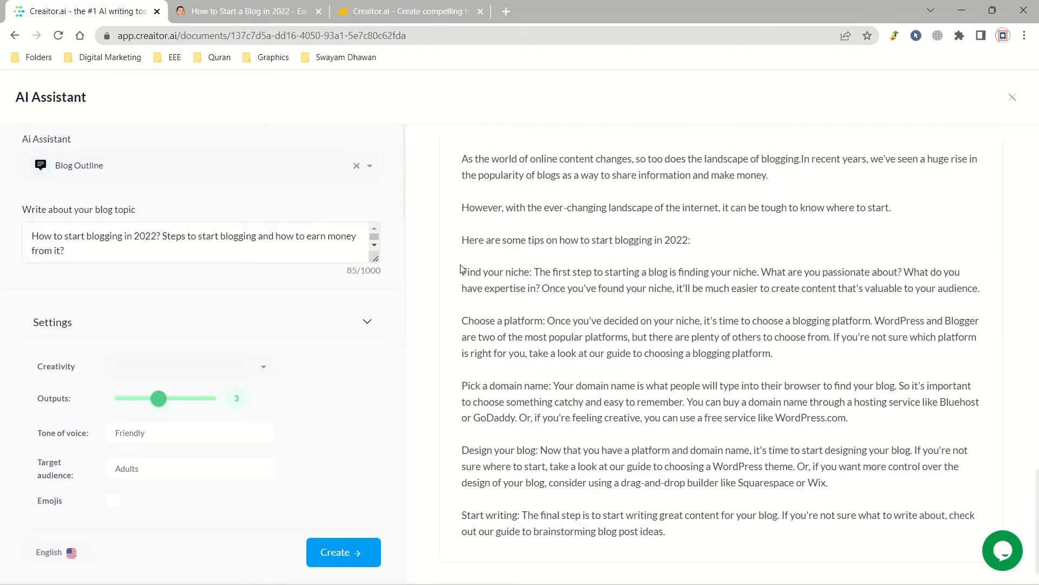
mouse_move(1038, 515)
left_mouse_down()
mouse_move(1038, 420)
mouse_move(1038, 496)
left_mouse_up()
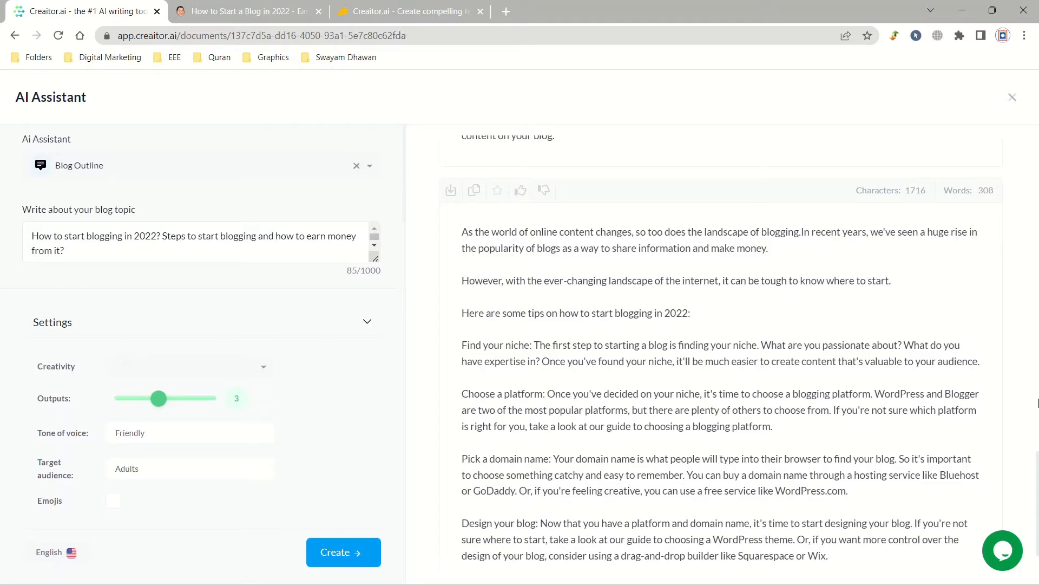
scroll(1038, 516, "down", 2)
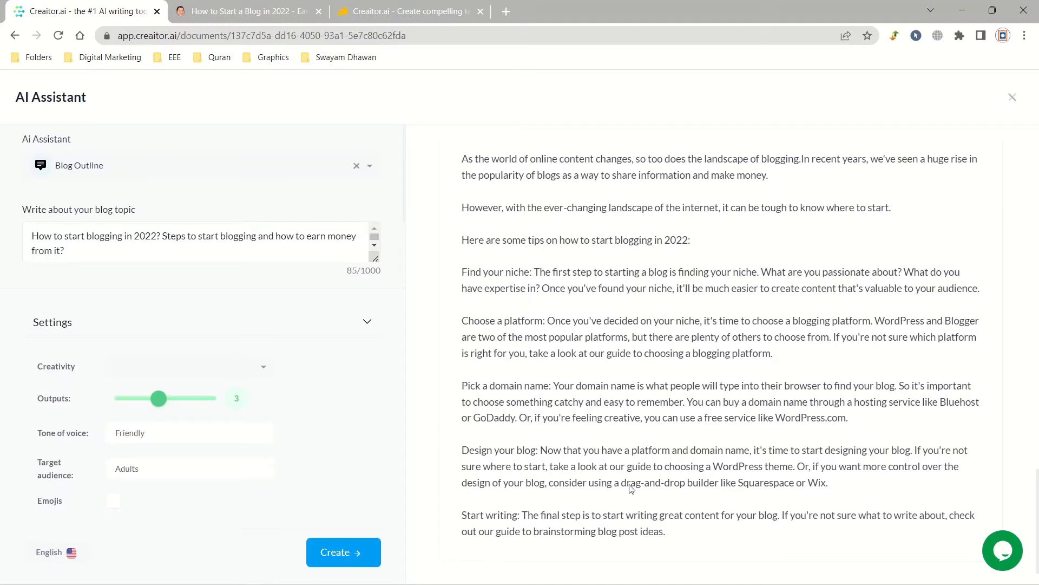
scroll(763, 436, "up", 4)
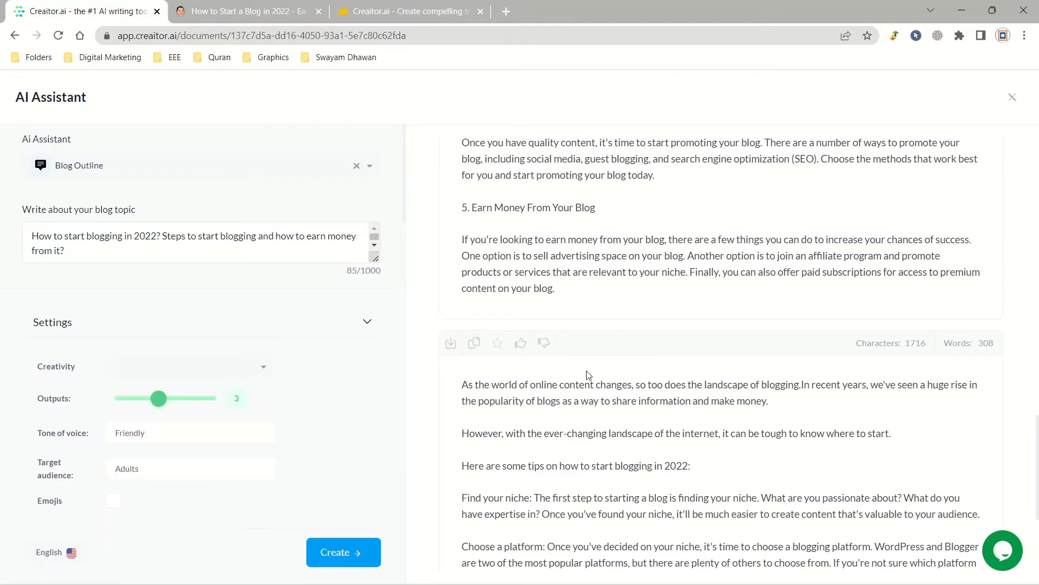
scroll(587, 373, "up", 4)
scroll(587, 373, "up", 14)
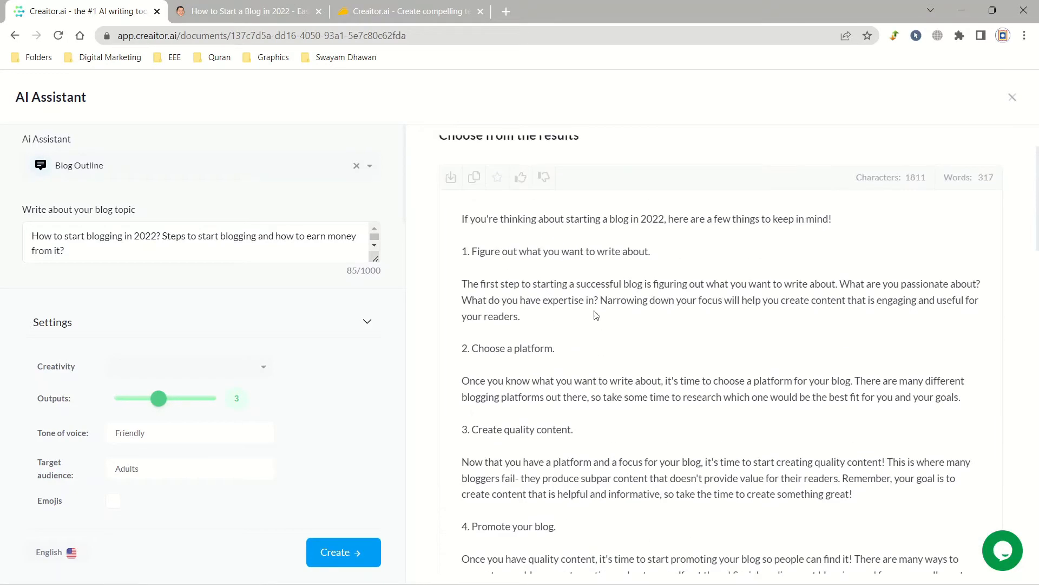
Step: Give the first and second outlines a thumbs-down rating and insert the third outline into the document
left_click(544, 177)
scroll(548, 216, "down", 8)
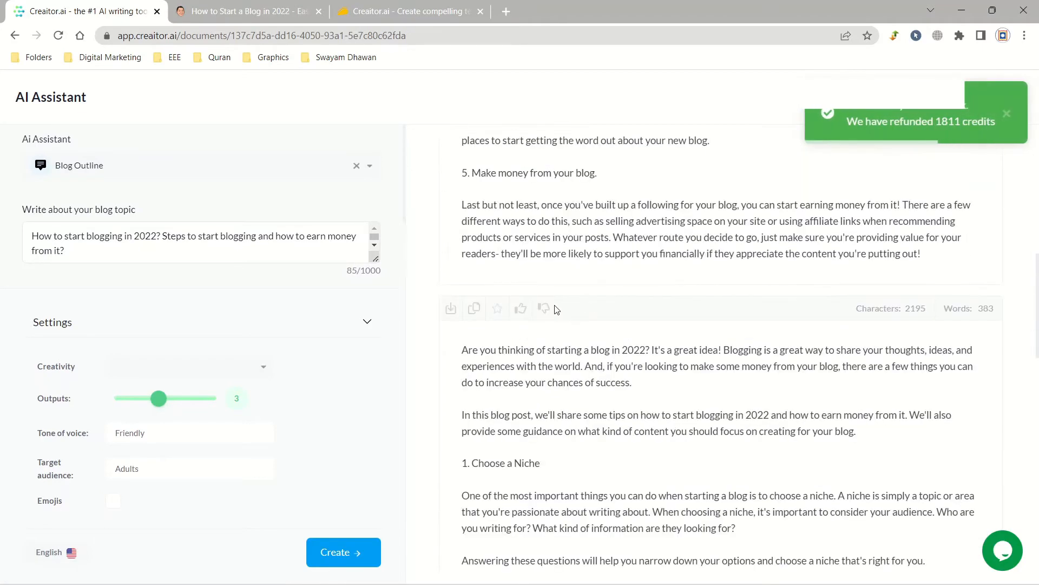
left_click(544, 308)
scroll(571, 305, "down", 8)
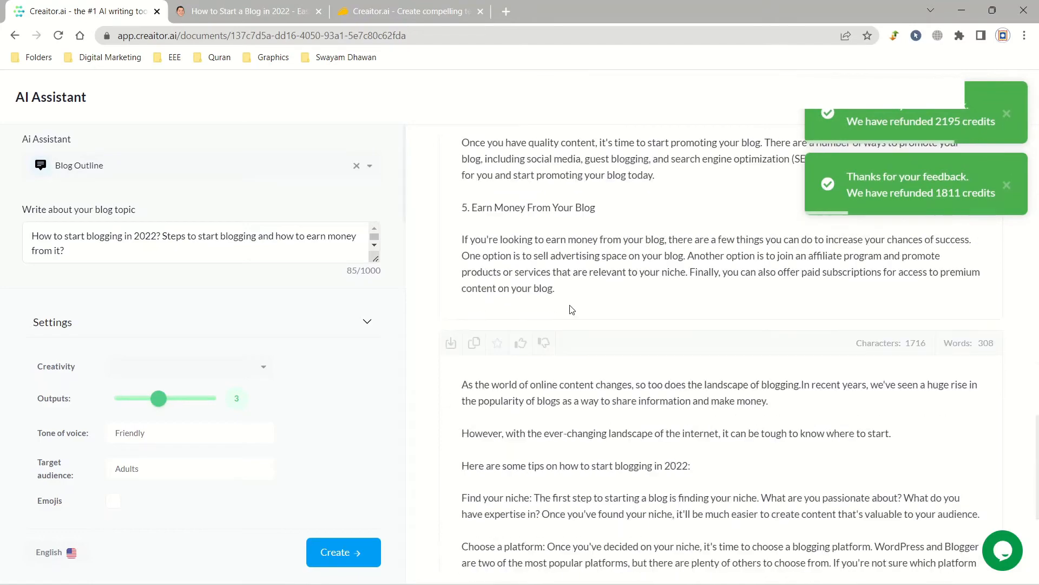
scroll(457, 344, "up", 5)
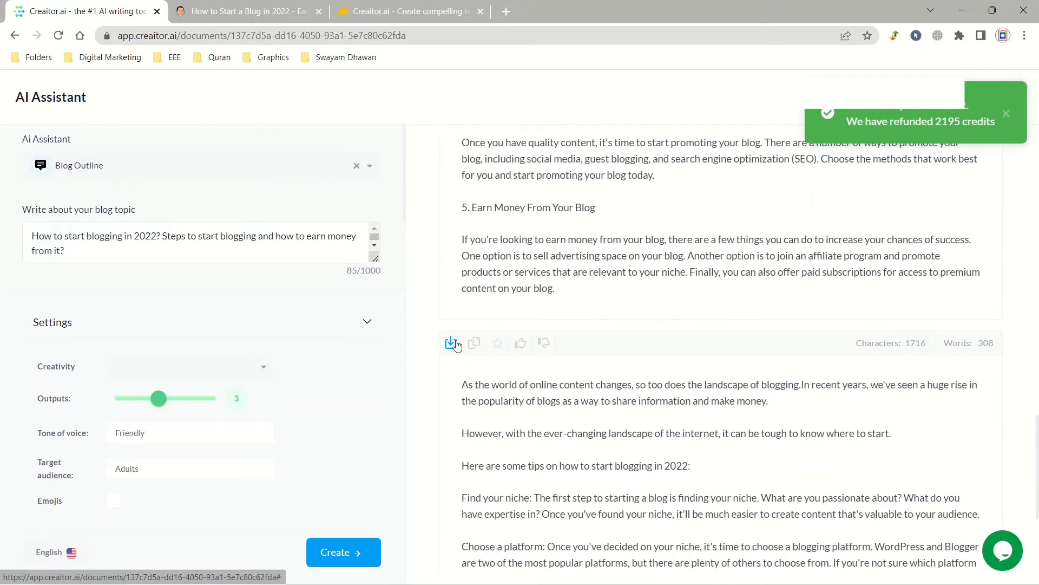
left_click(451, 345)
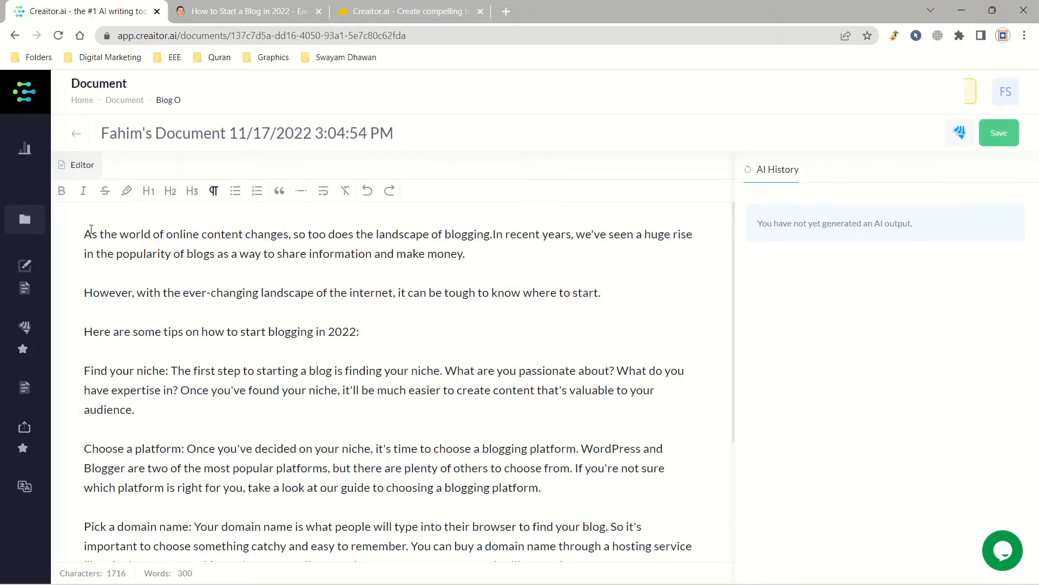
Step: Try bold and italic formatting on the first few words of the opening sentence
left_click_drag(90, 232, 179, 234)
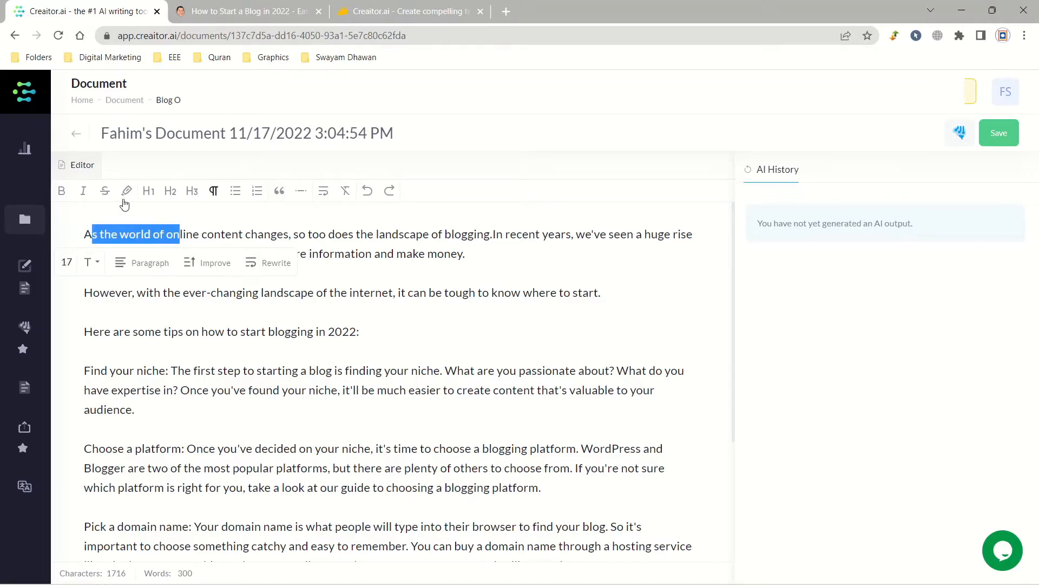
left_click(60, 193)
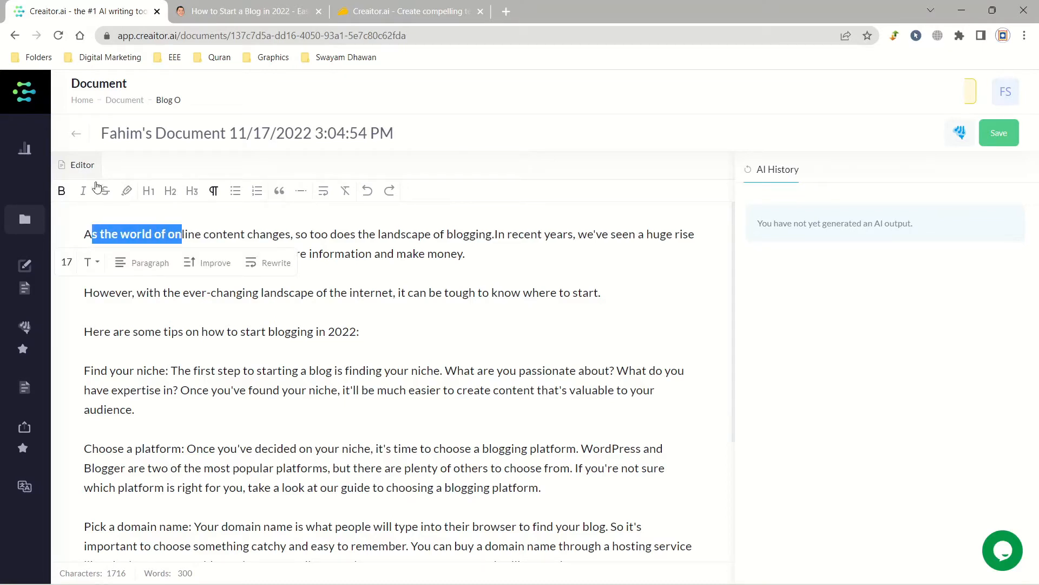
left_click(85, 193)
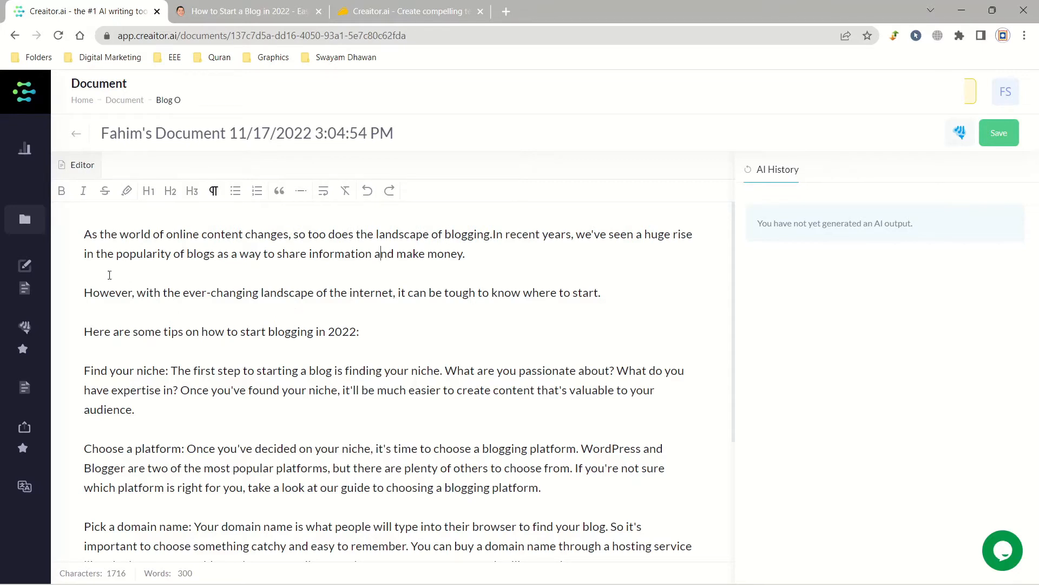
Step: Run the AI Improve command on the opening sentence, "As the world of online content changes, so too does the landscape of blogging"
left_click(83, 234)
left_click_drag(84, 234, 491, 236)
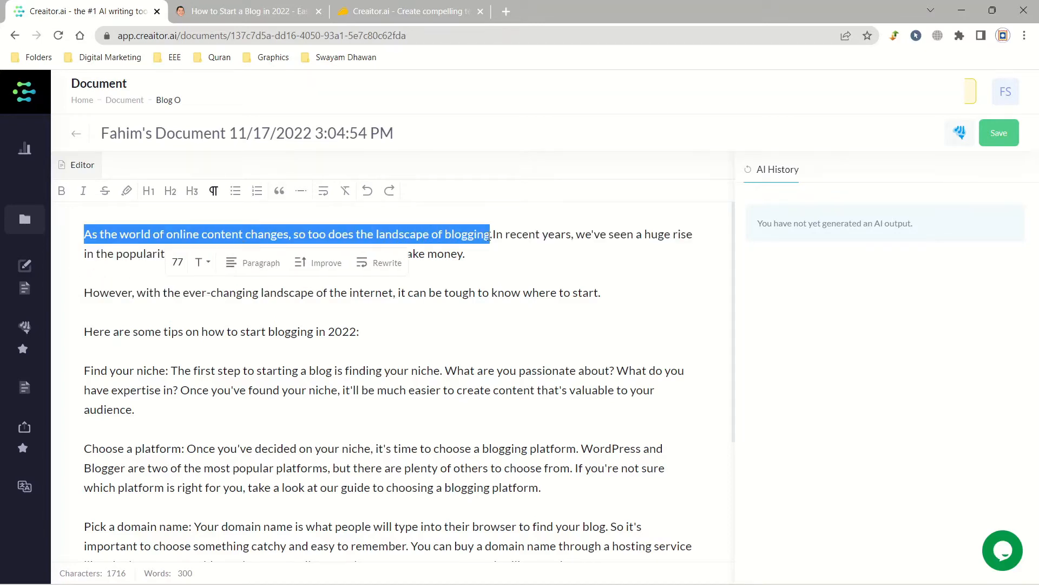
left_click(315, 264)
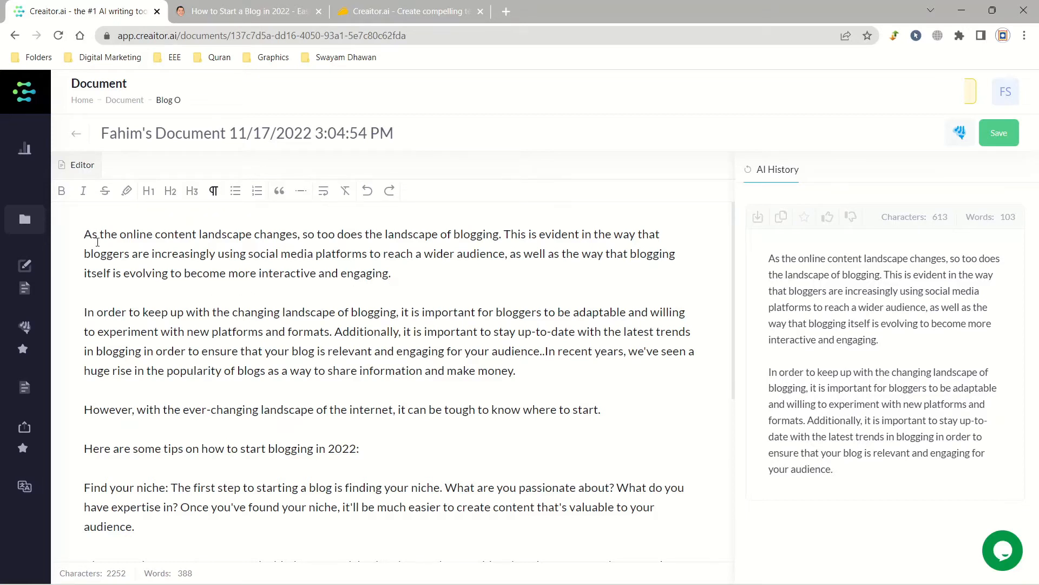
Step: Examine the improved text in the AI history, its word count and the document's total word count
left_click_drag(769, 258, 839, 473)
left_click(838, 308)
double_click(1008, 216)
left_click(993, 253)
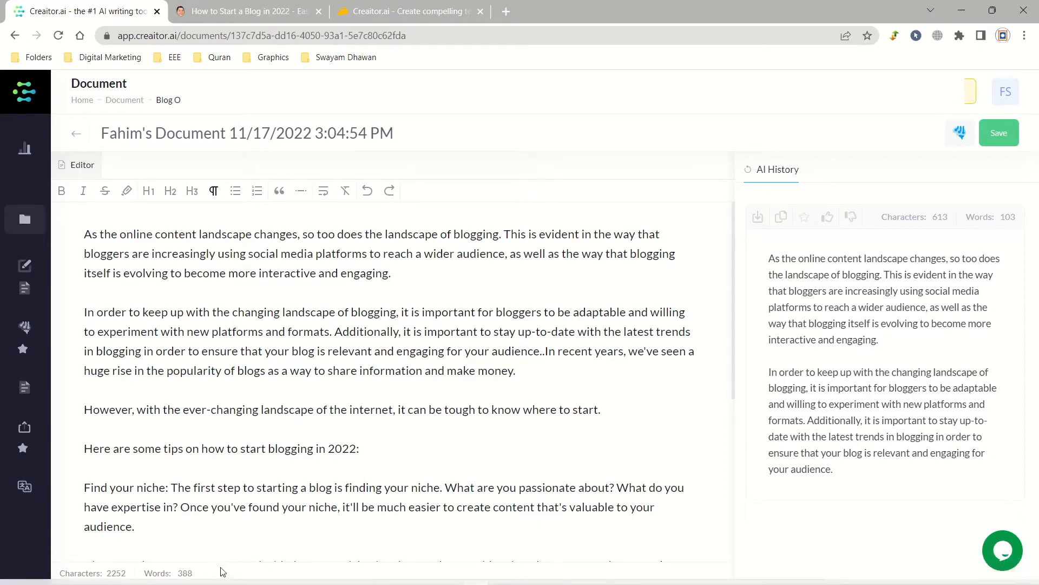
left_click_drag(195, 575, 179, 572)
left_click(240, 497)
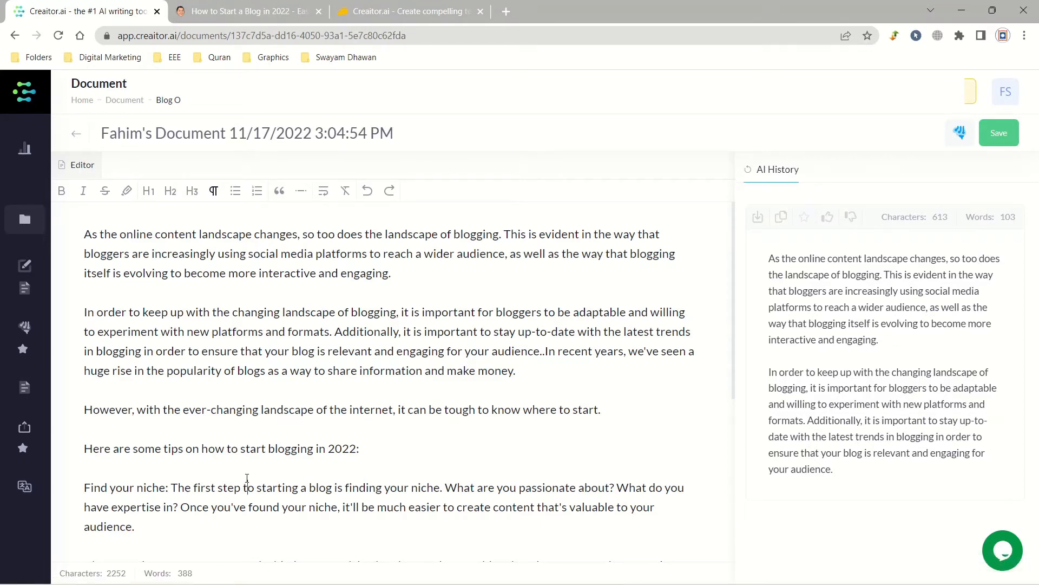
Step: Add empty lines below the "Find your niche" paragraph in the document
scroll(269, 347, "down", 2)
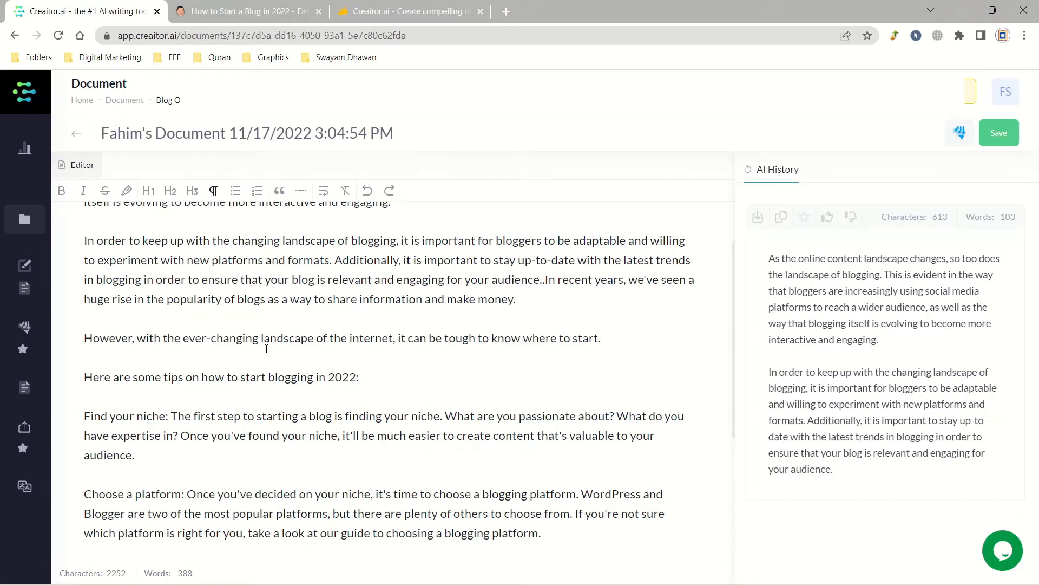
left_click(158, 454)
key("Return")
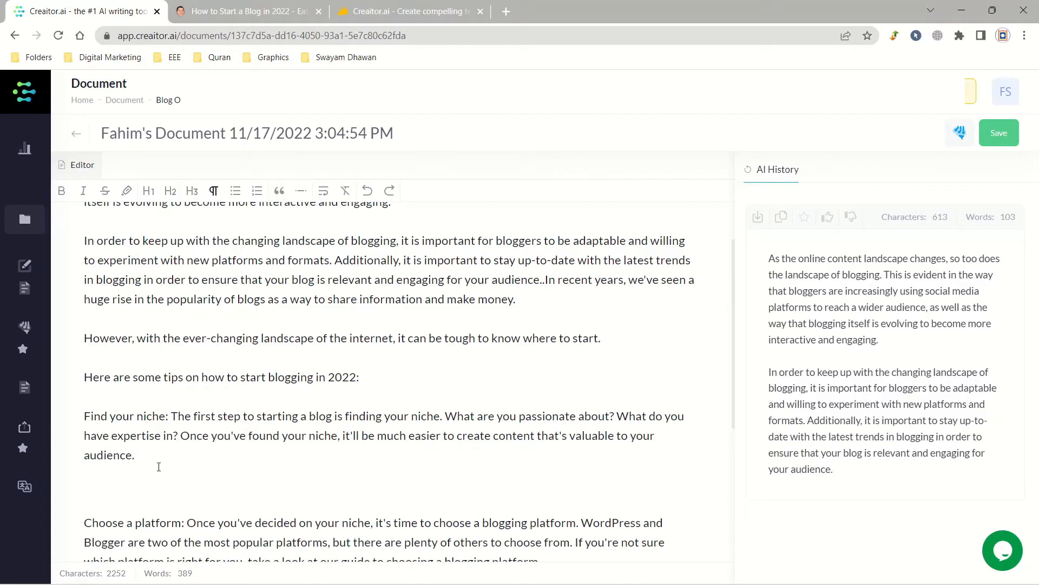
key("Return")
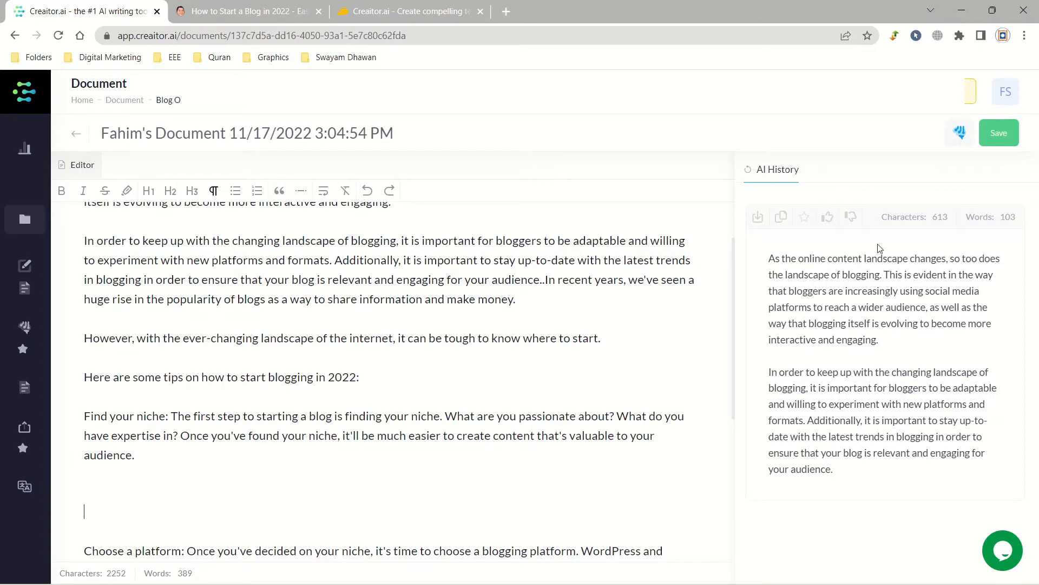
Step: Reopen the AI assistant, search its templates for "blog" and choose Blog Body
left_click(959, 132)
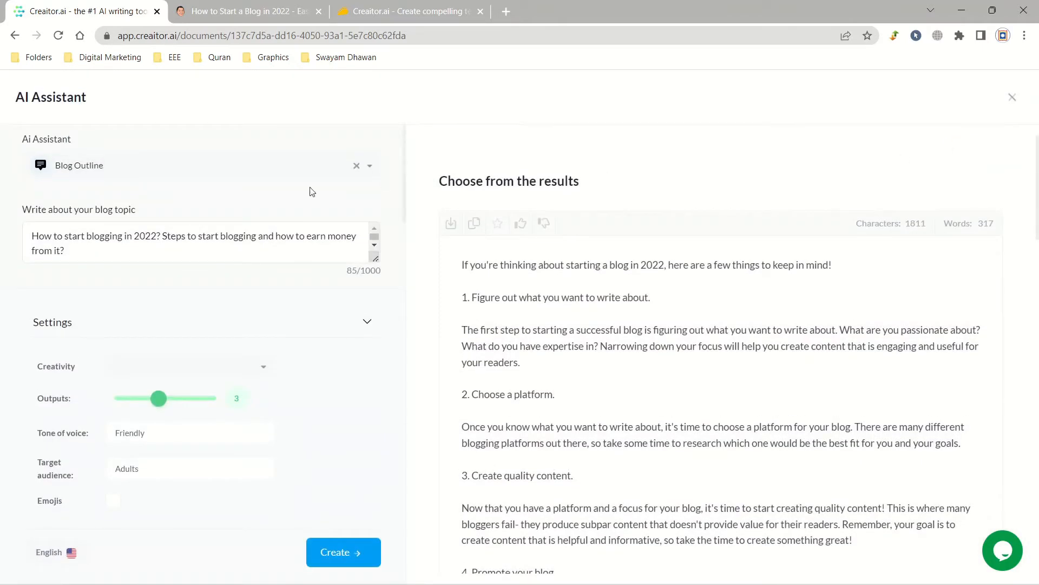
left_click(355, 167)
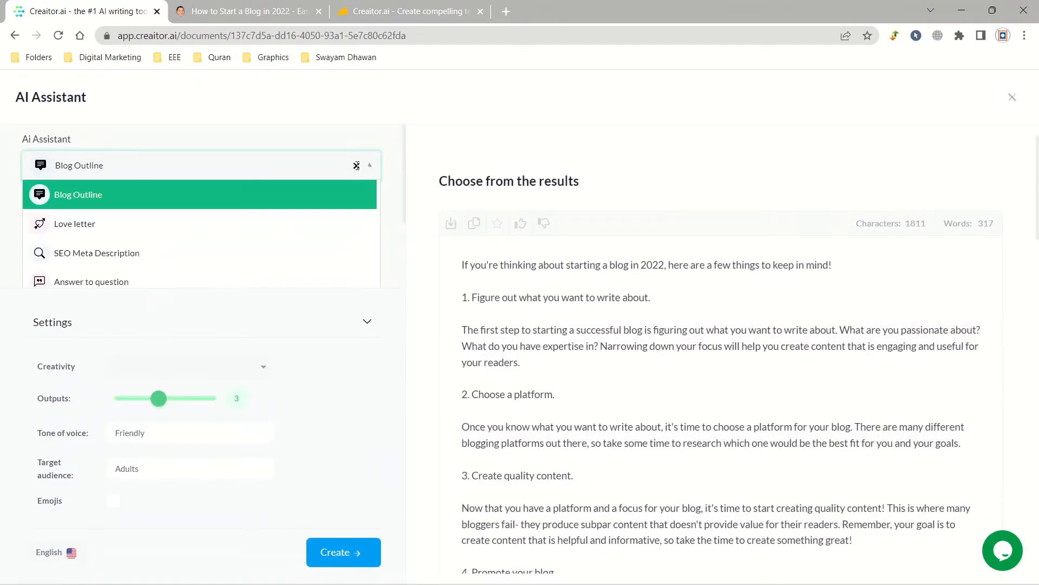
type("blog")
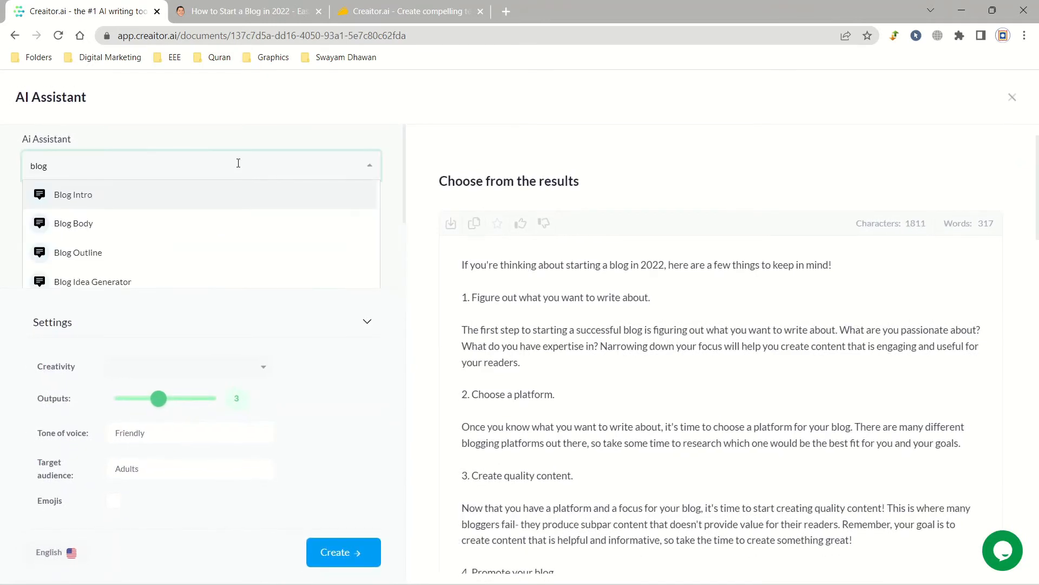
left_click(196, 236)
Step: Replace the blog topic with "popular niches for blogging in 2022"
left_click_drag(65, 250, 6, 226)
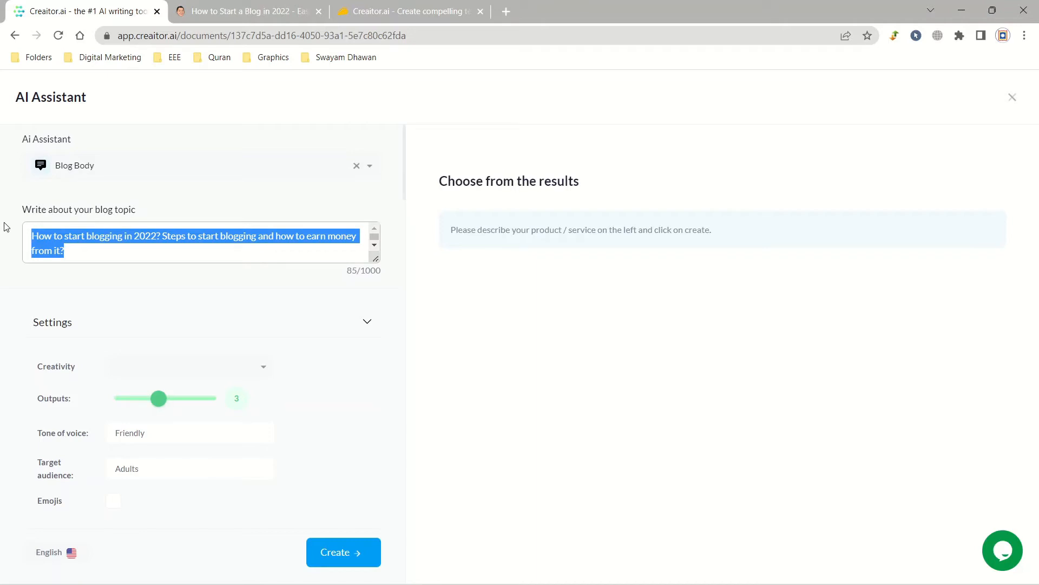
type("popular n")
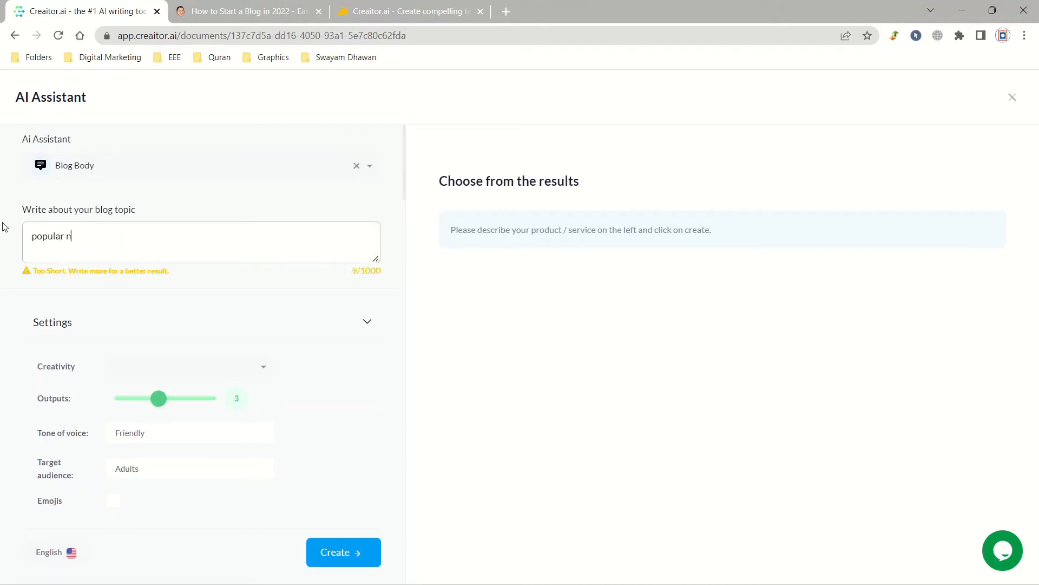
type("iches for blogging in 2")
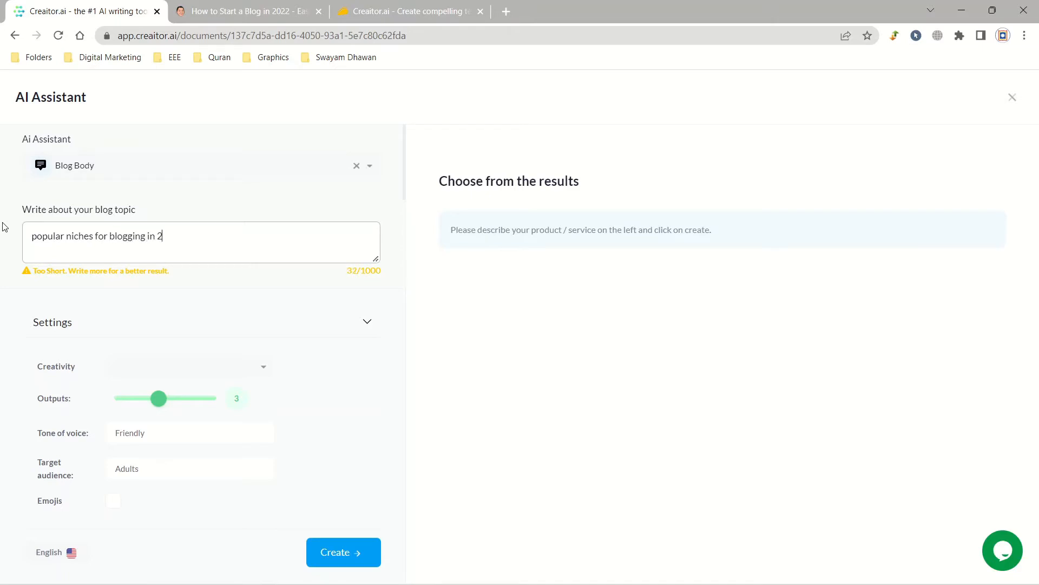
type("022")
Step: Clear the tone of voice and target audience, and generate three blog body texts
double_click(106, 433)
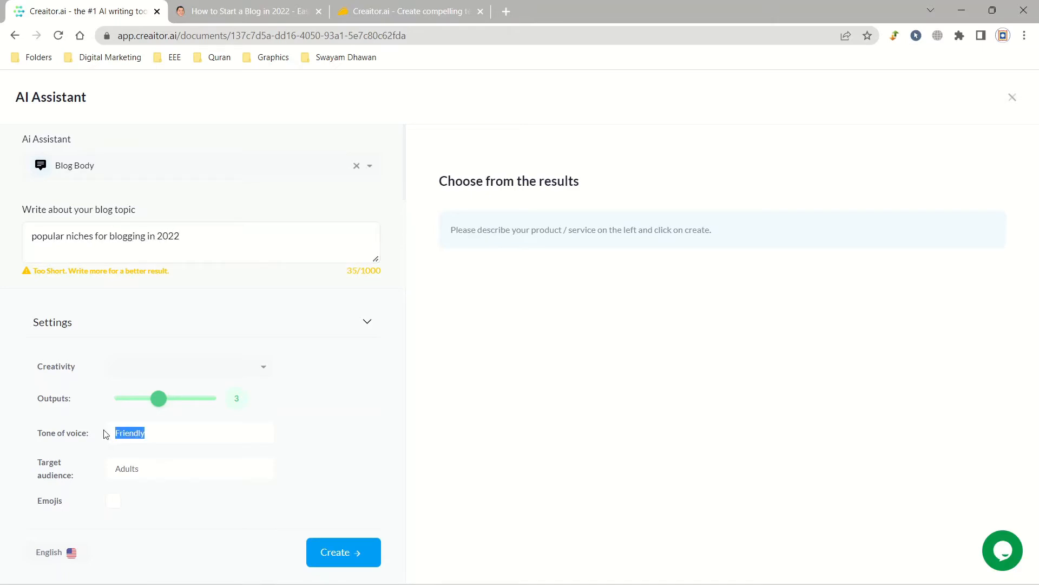
left_click(154, 431)
left_click_drag(163, 436, 107, 471)
key("BackSpace")
key("BackSpace")
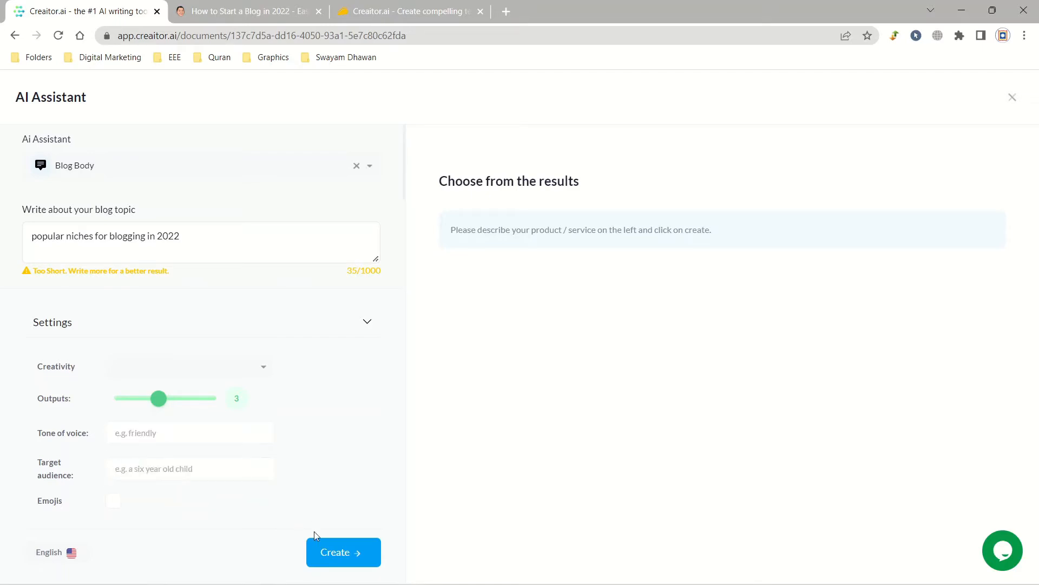
left_click(325, 551)
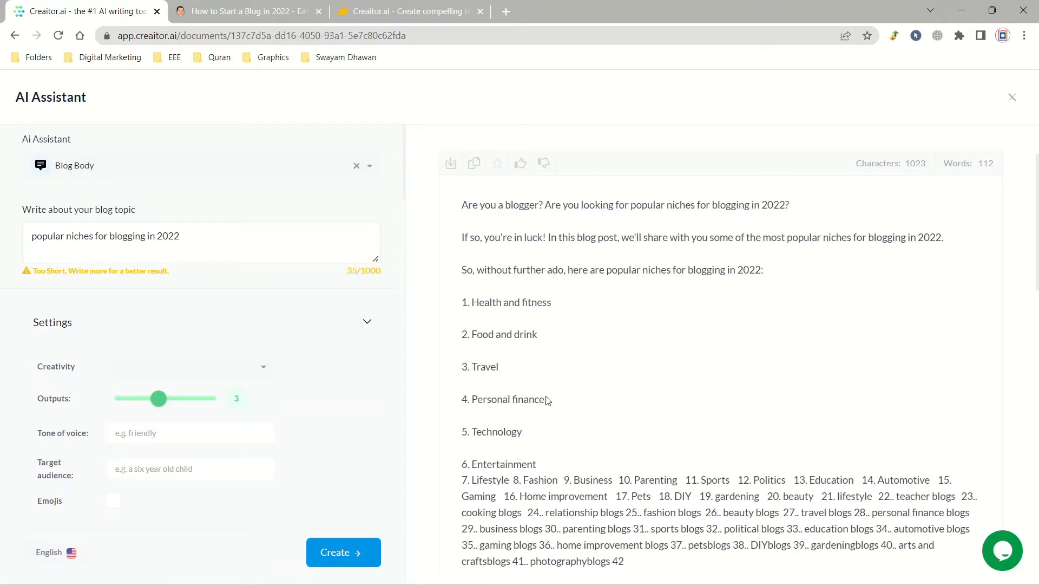
Step: Review the generated blog body texts on popular niches and insert the first one below the "Find your niche" paragraph
scroll(660, 528, "down", 4)
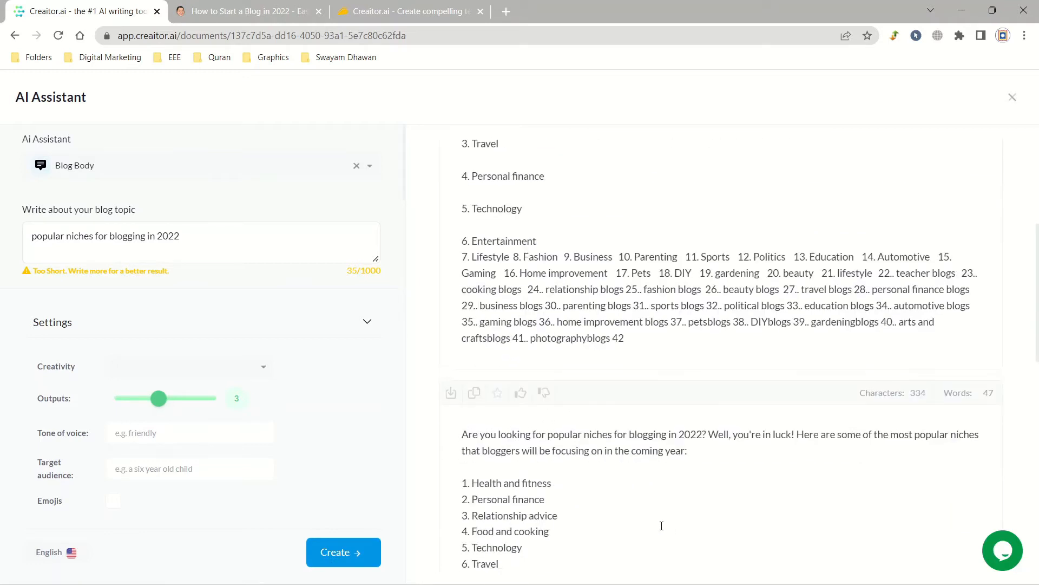
scroll(649, 460, "down", 4)
scroll(638, 376, "down", 8)
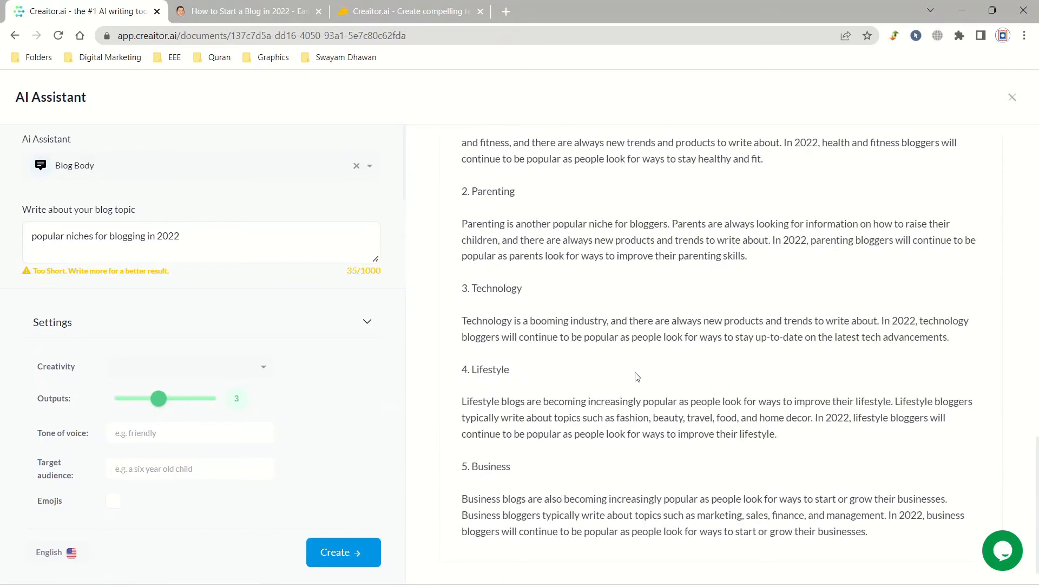
scroll(638, 376, "up", 4)
scroll(636, 382, "up", 10)
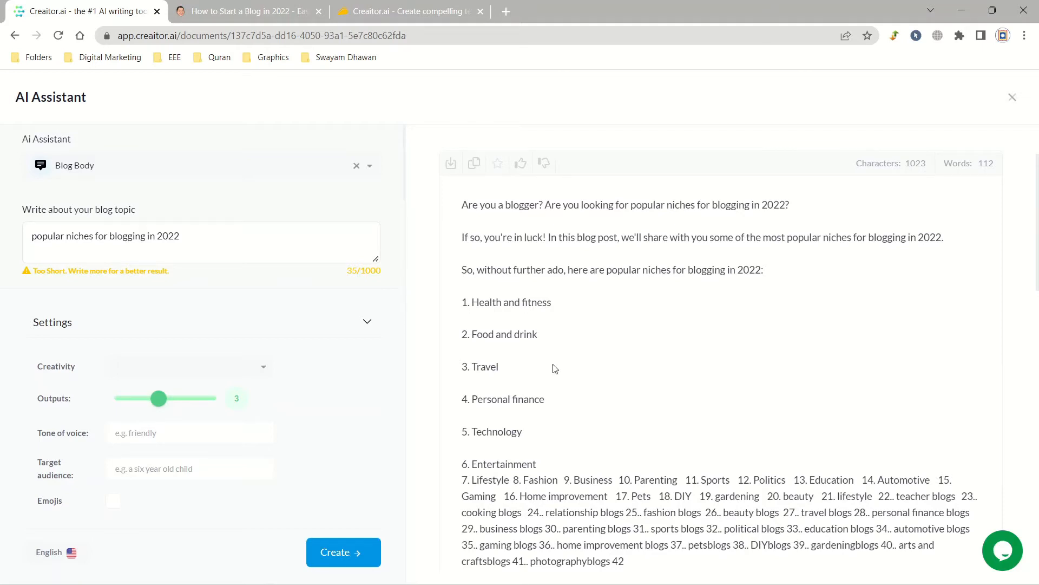
left_click(449, 172)
scroll(423, 377, "down", 8)
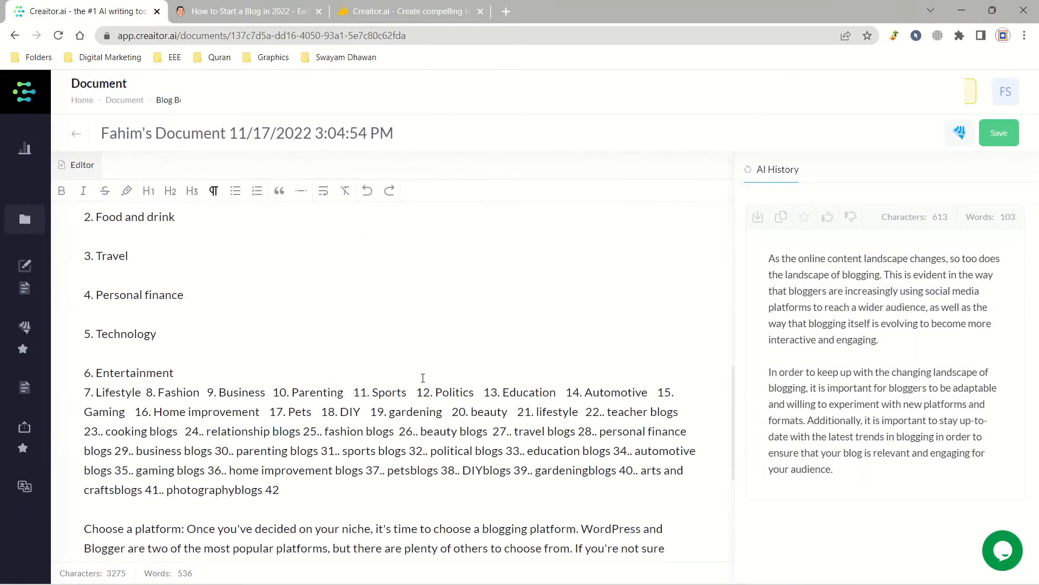
scroll(423, 377, "up", 8)
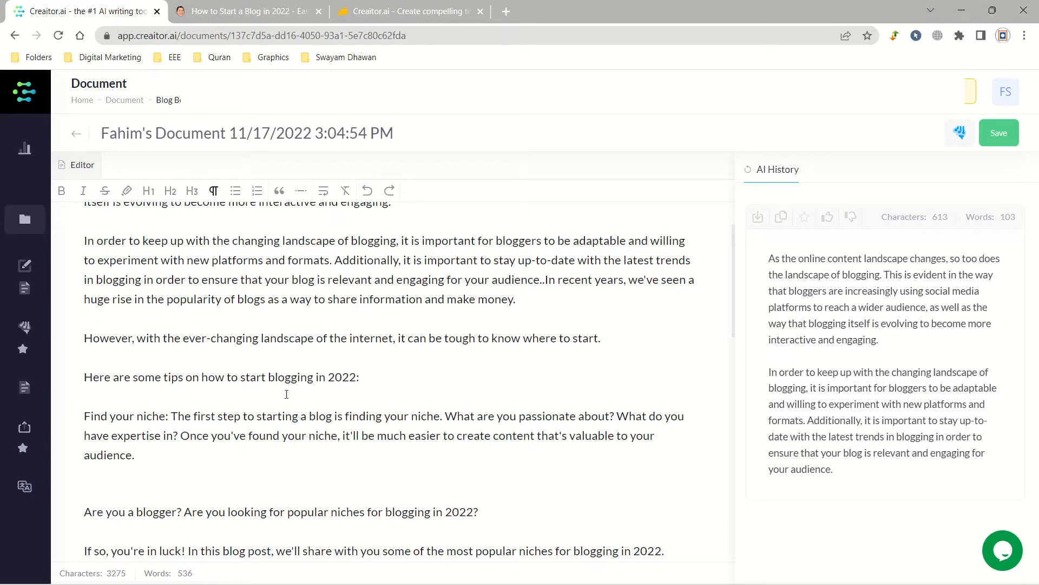
Step: Delete the inserted line "Are you a blogger? Are you looking for popular niches for blogging in 2022?" and the extra empty lines above it
scroll(286, 390, "down", 4)
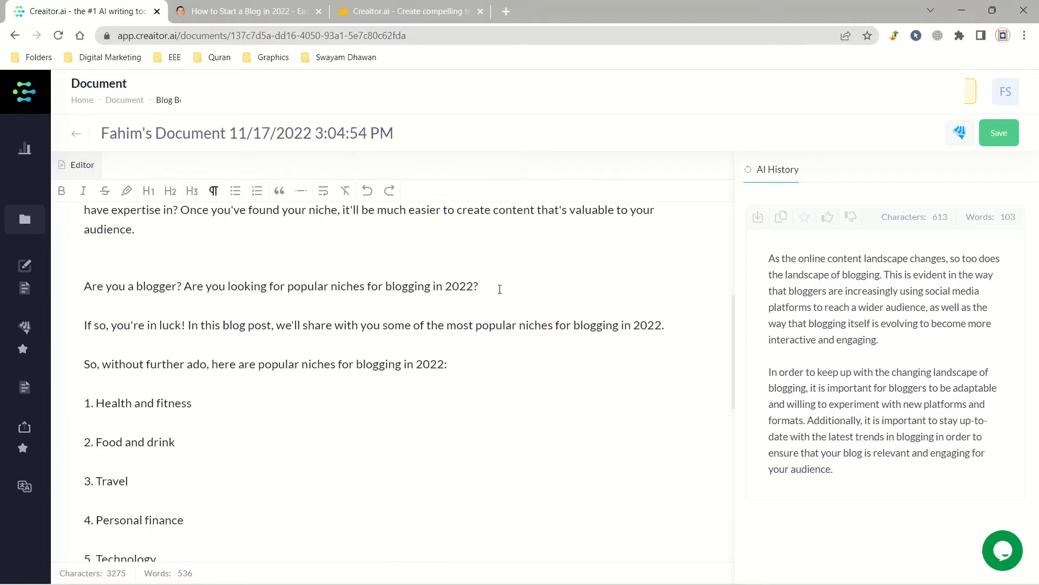
left_click_drag(479, 286, 79, 287)
key("BackSpace")
key("BackSpace")
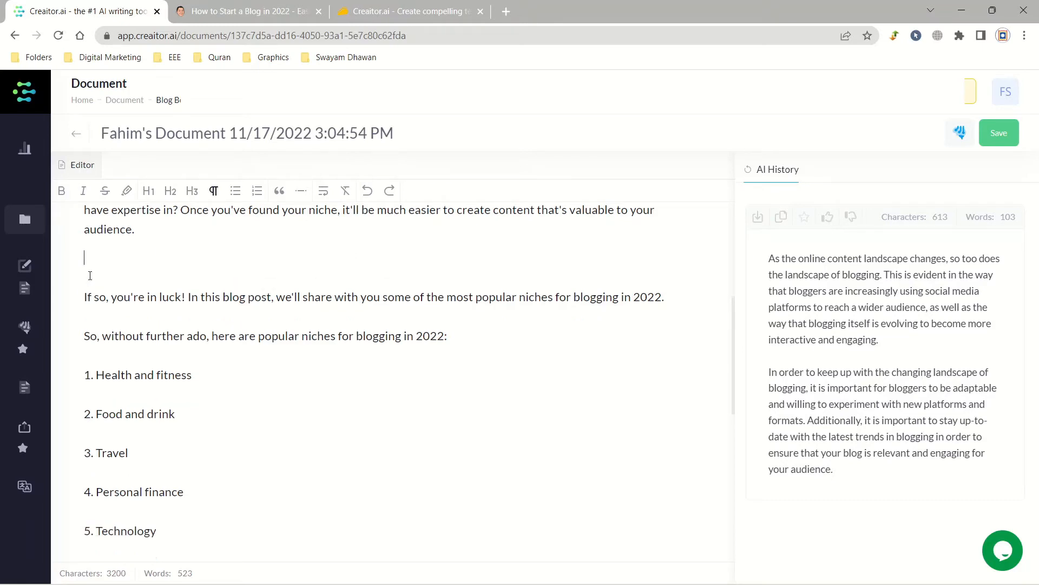
key("BackSpace")
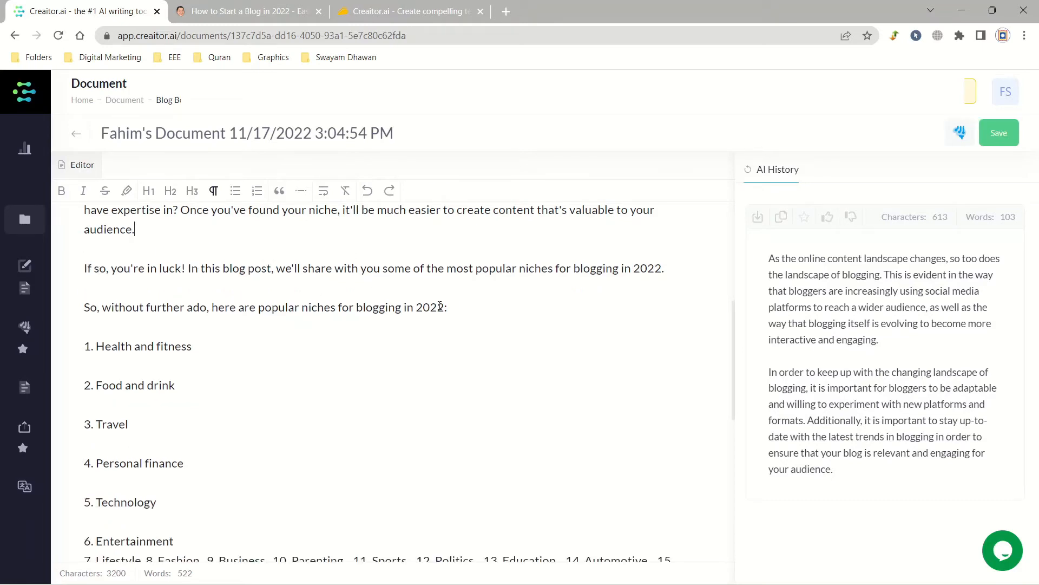
scroll(308, 317, "down", 4)
scroll(303, 319, "up", 4)
scroll(121, 391, "up", 1)
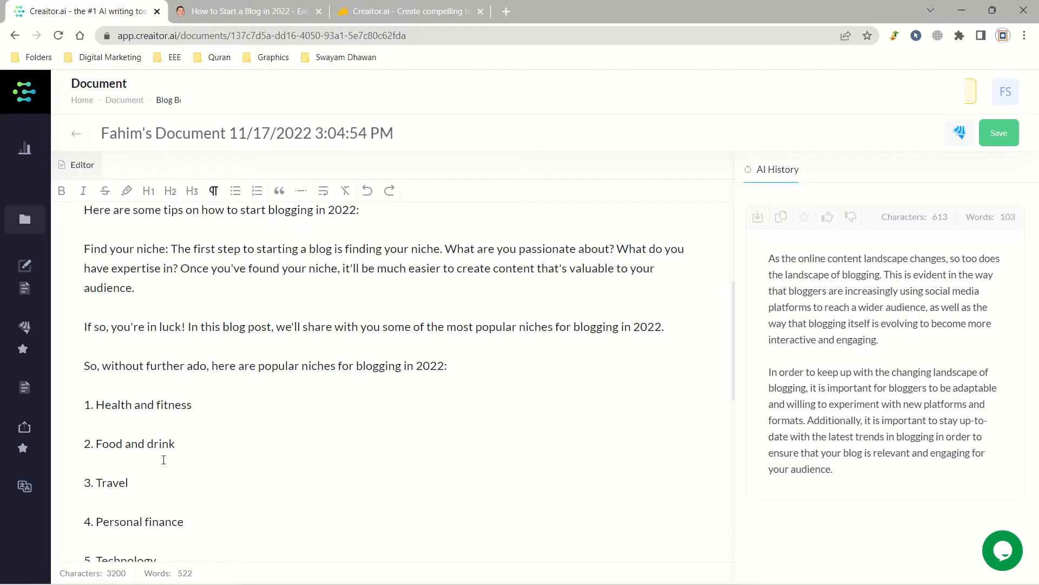
Step: From below the "Pick a domain name" paragraph, reopen the AI assistant and generate blog body texts on "how to choose a domain name?"
scroll(467, 378, "down", 10)
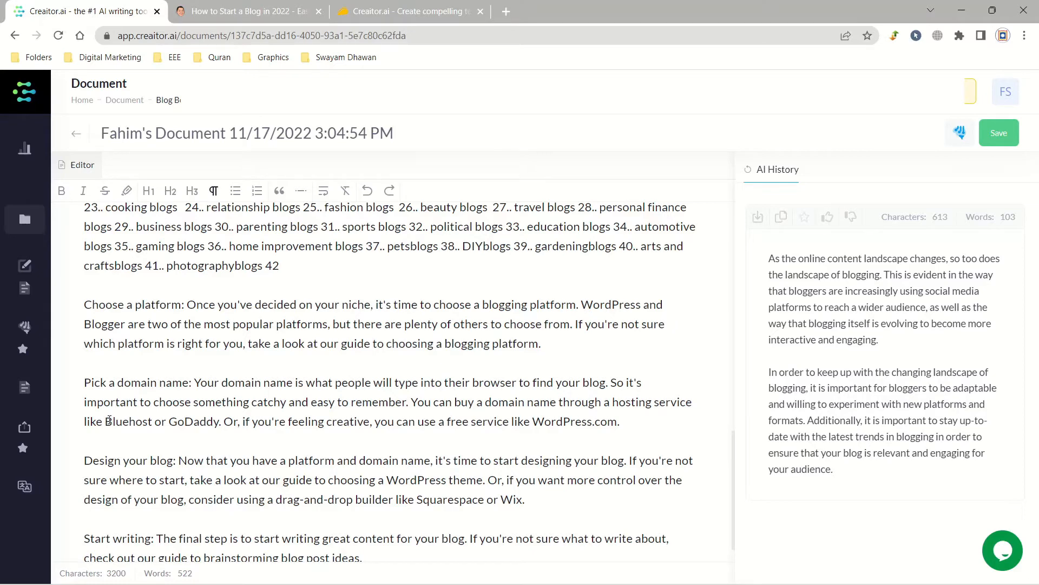
left_click(279, 445)
left_click(960, 133)
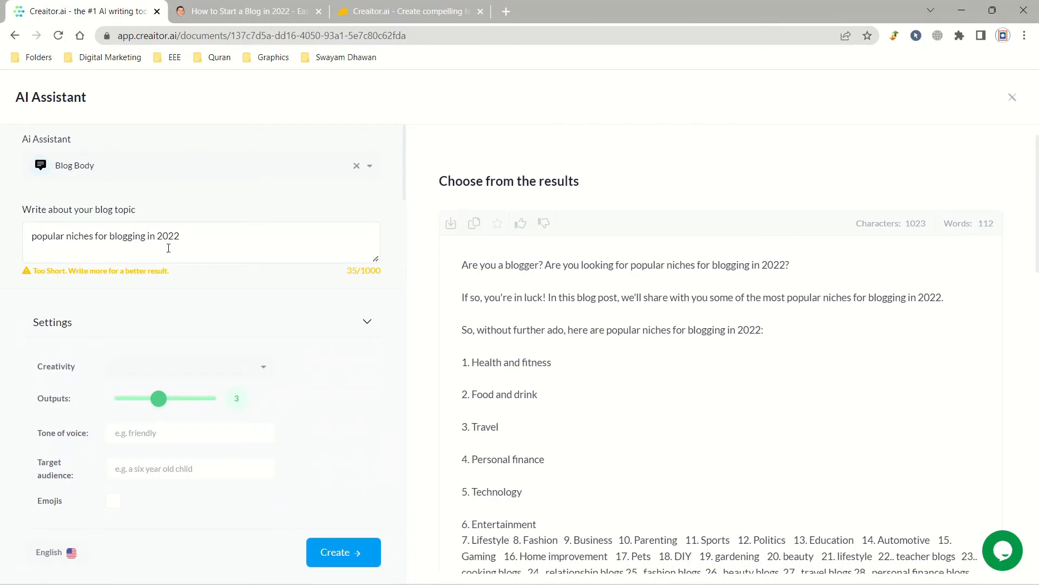
left_click_drag(197, 236, 20, 232)
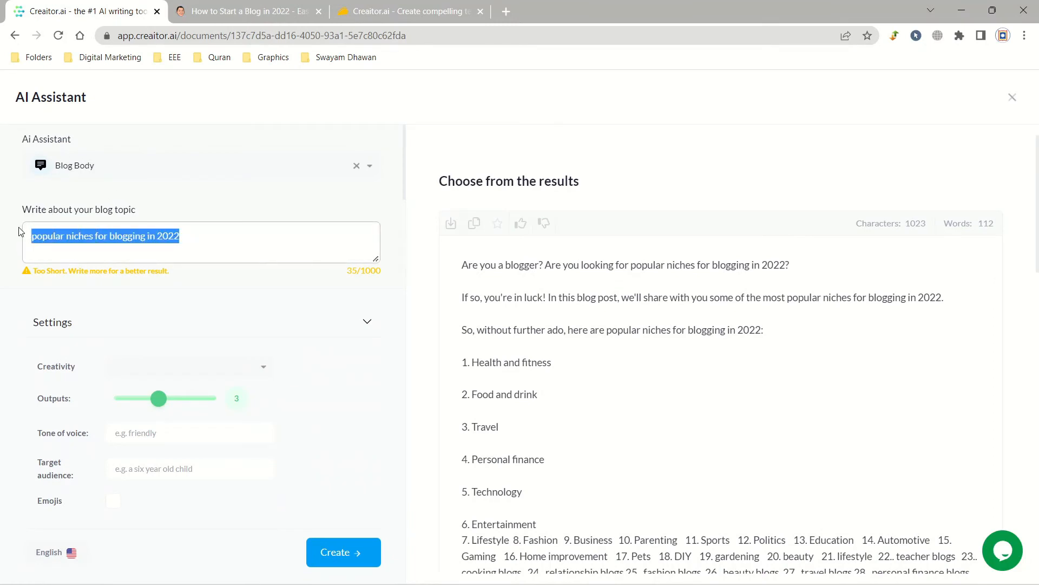
type("how to ")
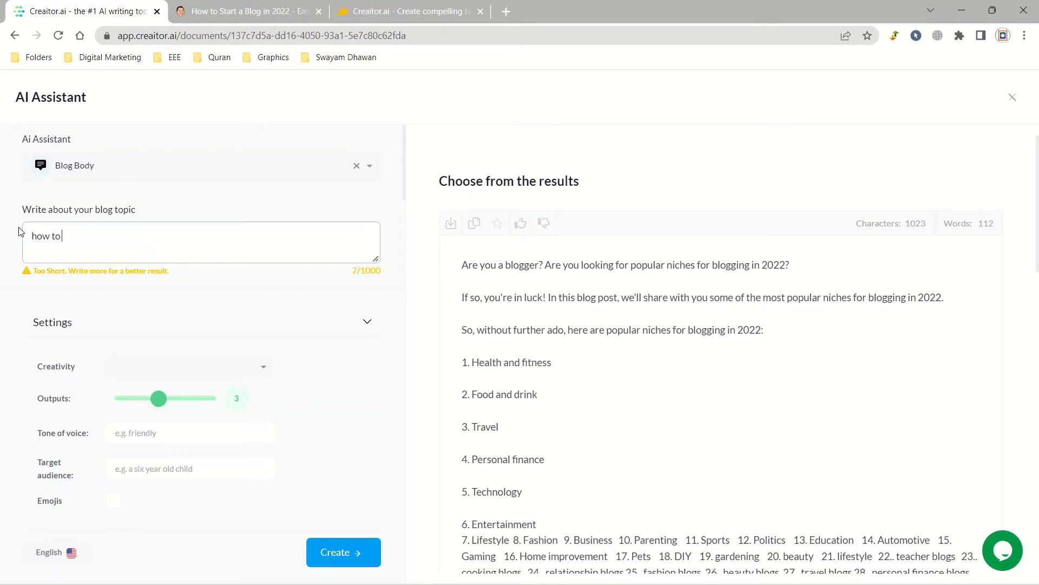
type("choose a domain name?")
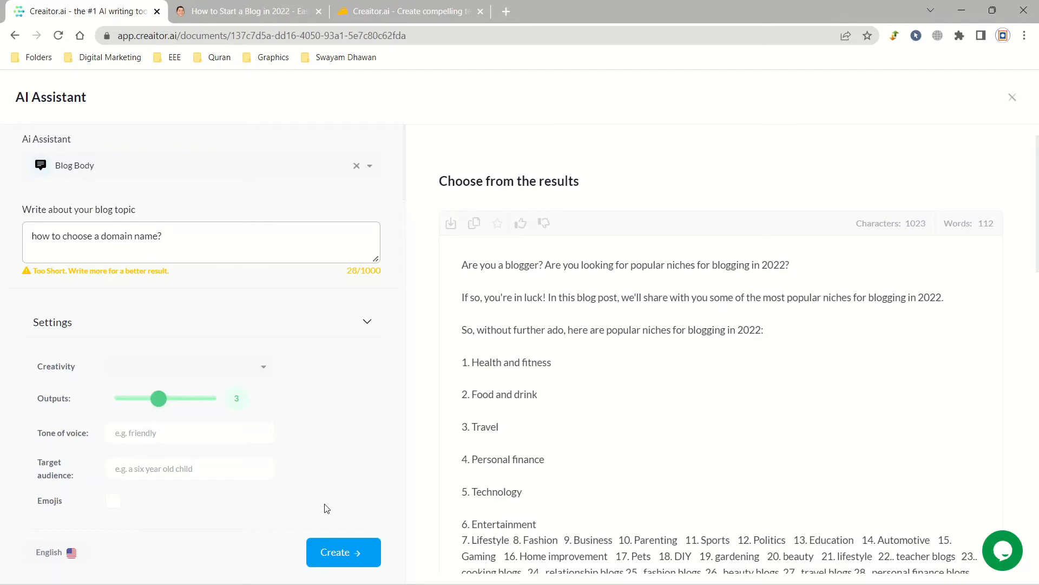
left_click(334, 552)
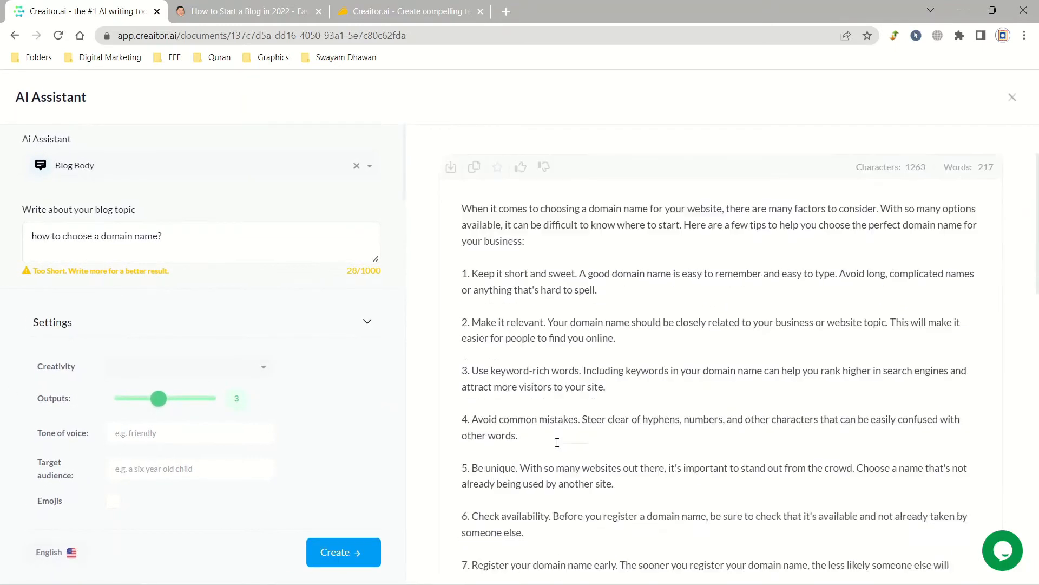
Step: Read through the three generated texts on choosing a domain name and compare their tips
scroll(557, 442, "down", 3)
scroll(557, 448, "down", 4)
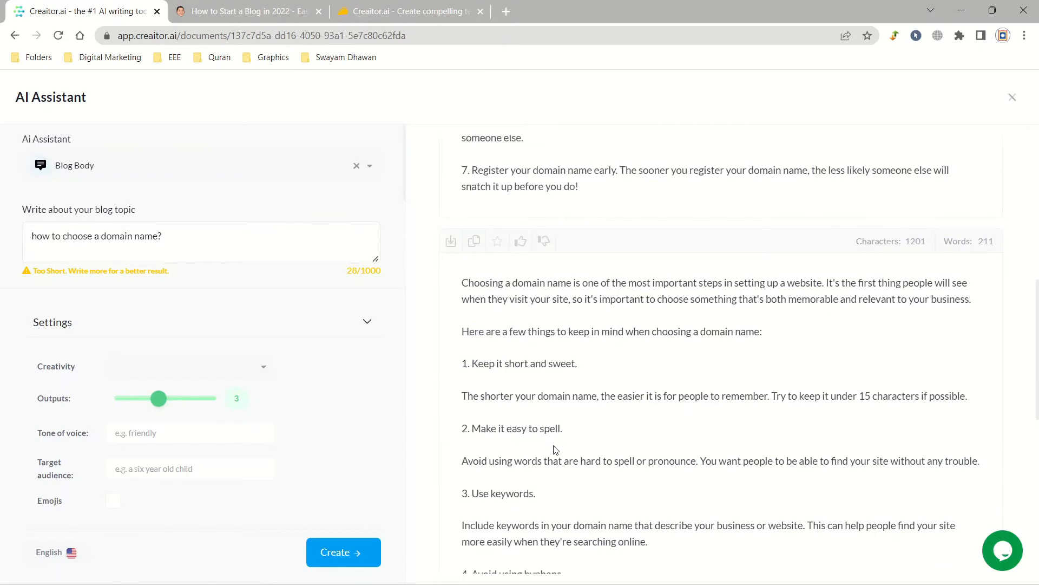
scroll(554, 448, "up", 4)
scroll(556, 451, "down", 4)
scroll(555, 451, "down", 8)
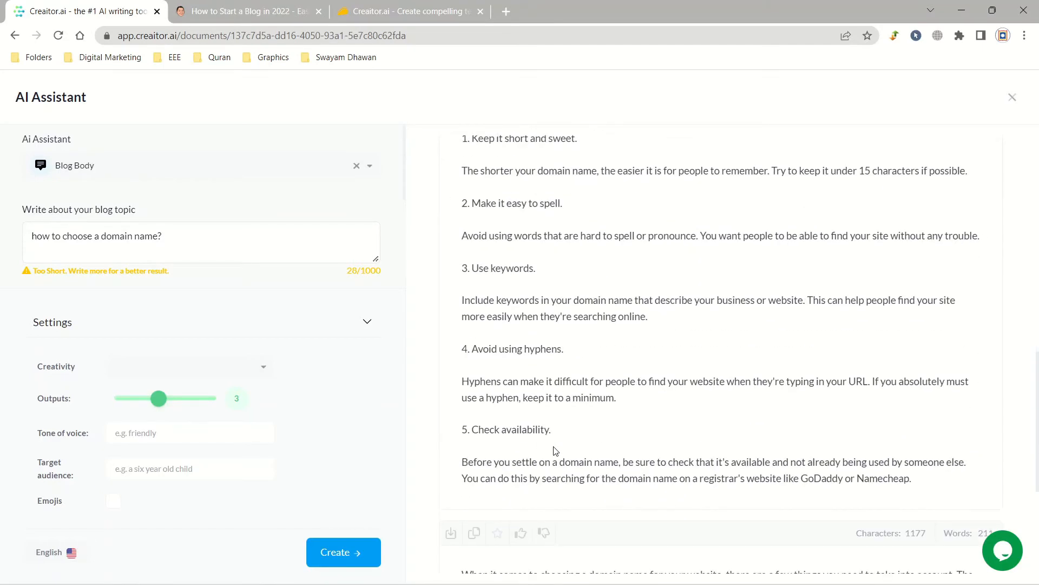
scroll(554, 449, "down", 1)
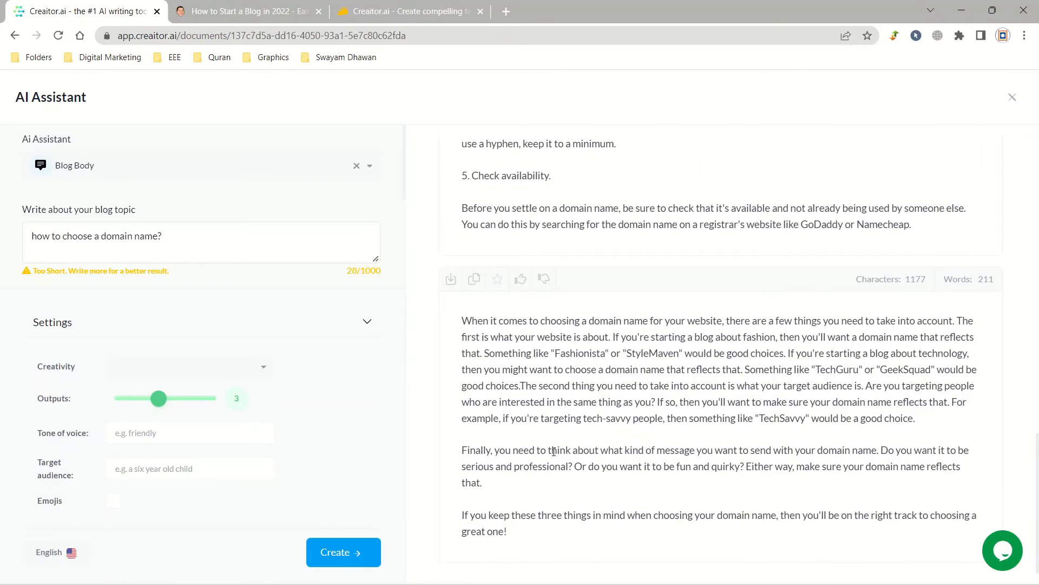
scroll(555, 451, "up", 4)
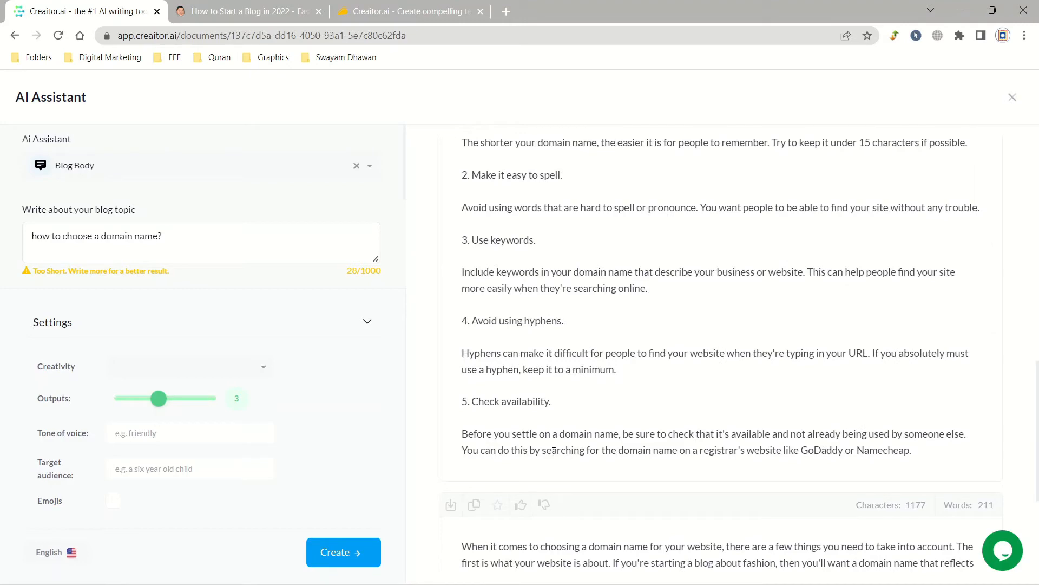
scroll(554, 451, "up", 5)
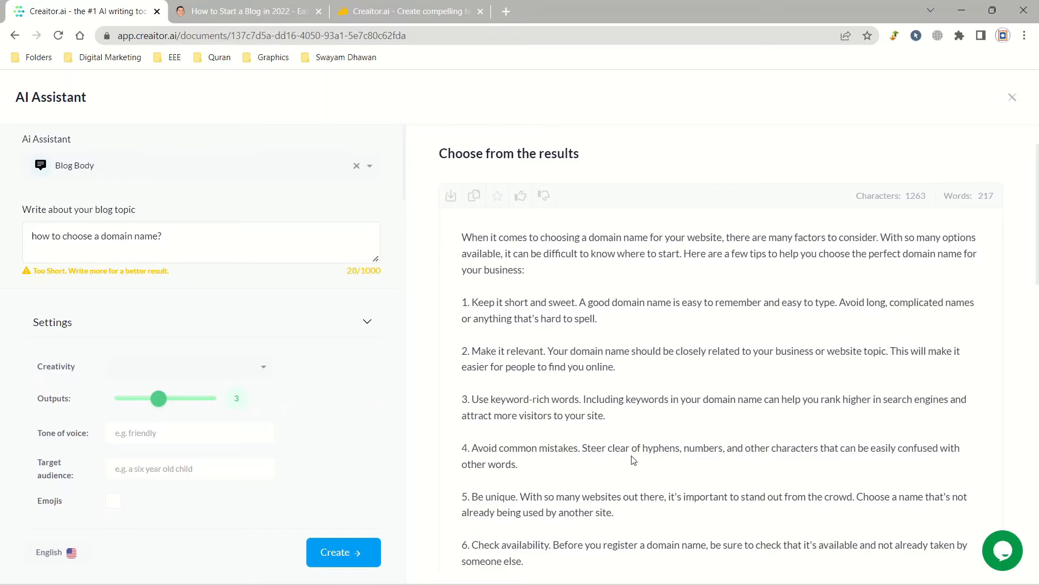
left_click_drag(643, 448, 839, 464)
left_click(773, 444)
scroll(701, 427, "down", 4)
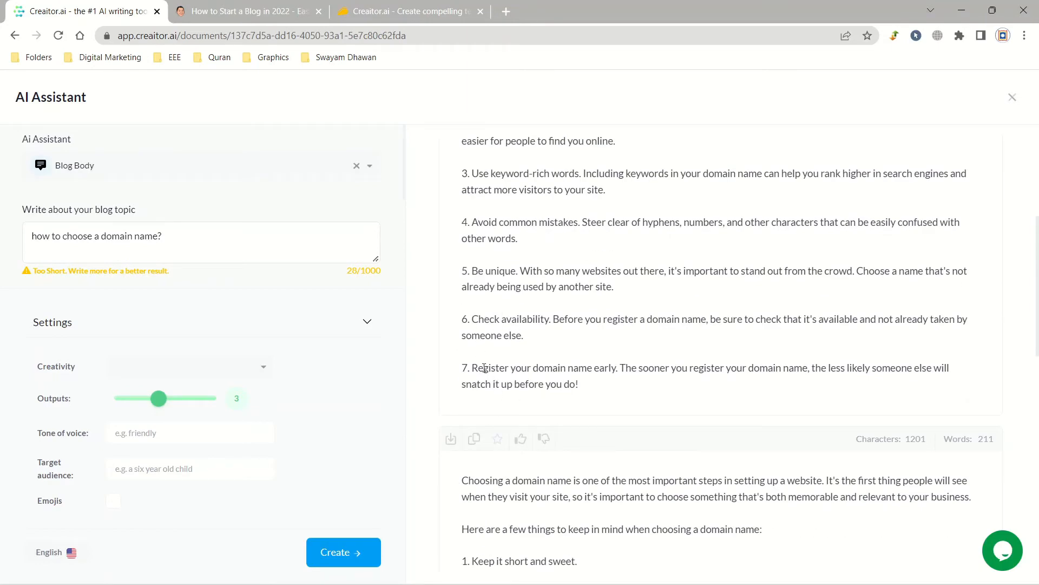
scroll(668, 393, "down", 13)
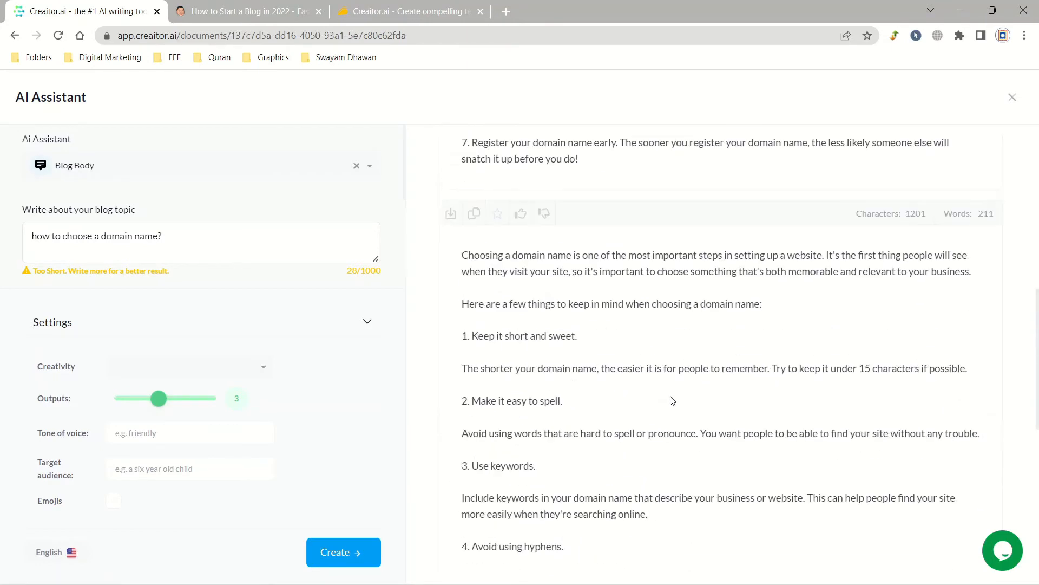
scroll(670, 400, "up", 1)
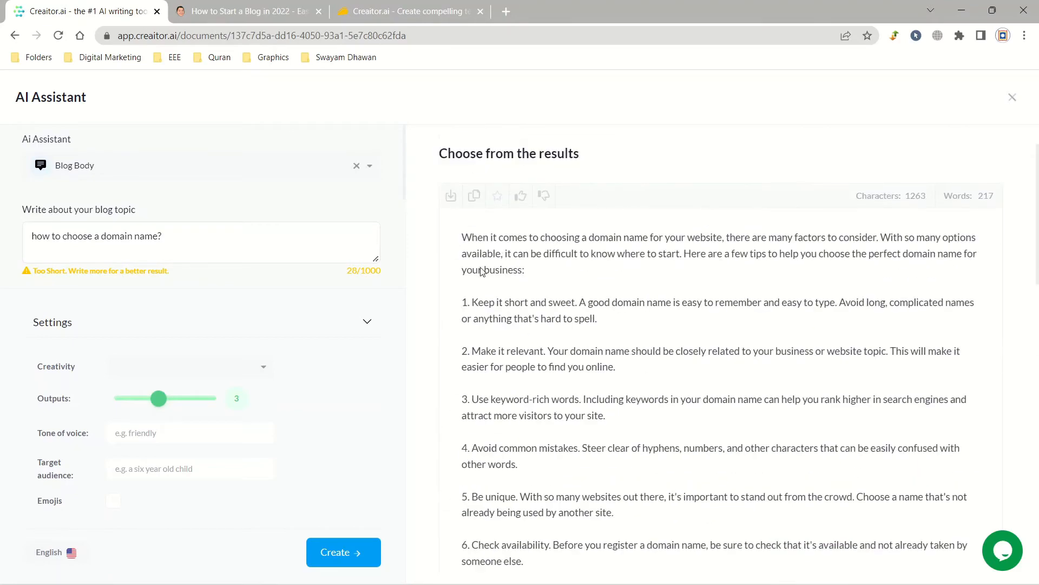
Step: Insert the first domain name text below the "Pick a domain name" paragraph and add an empty line above it
left_click(451, 195)
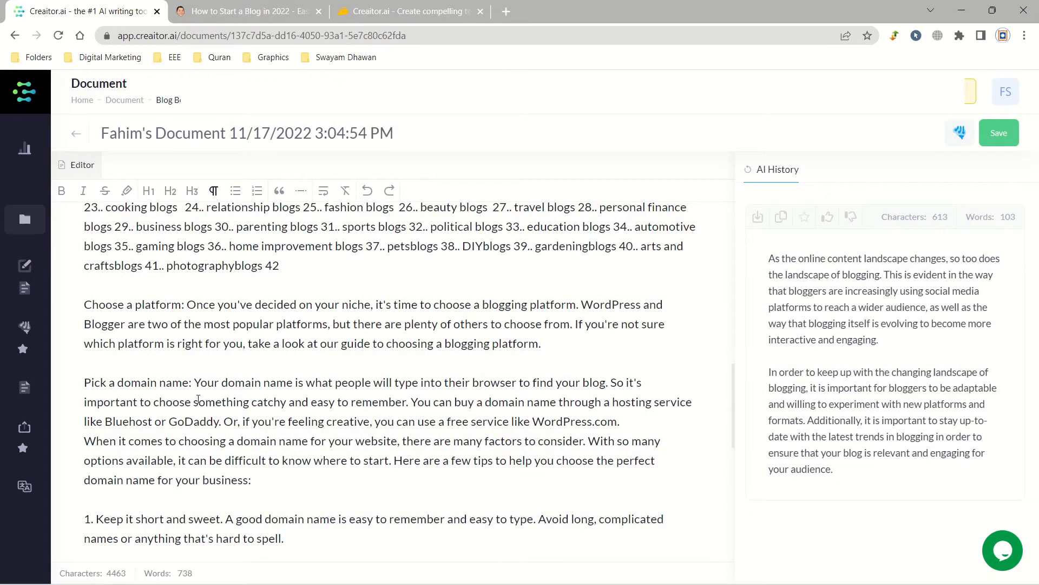
scroll(198, 399, "down", 4)
scroll(203, 396, "up", 4)
left_click(630, 423)
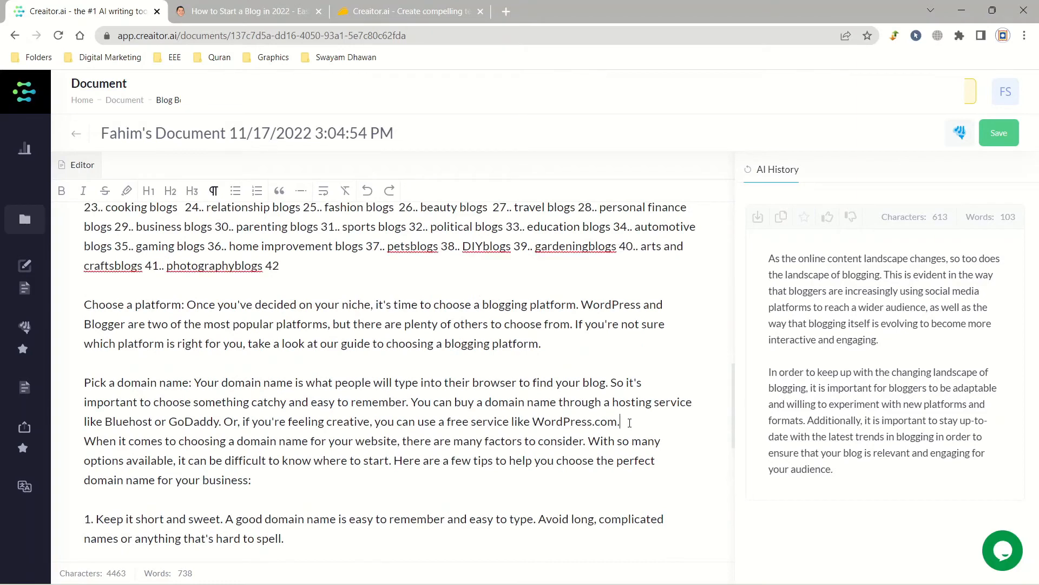
key("Return")
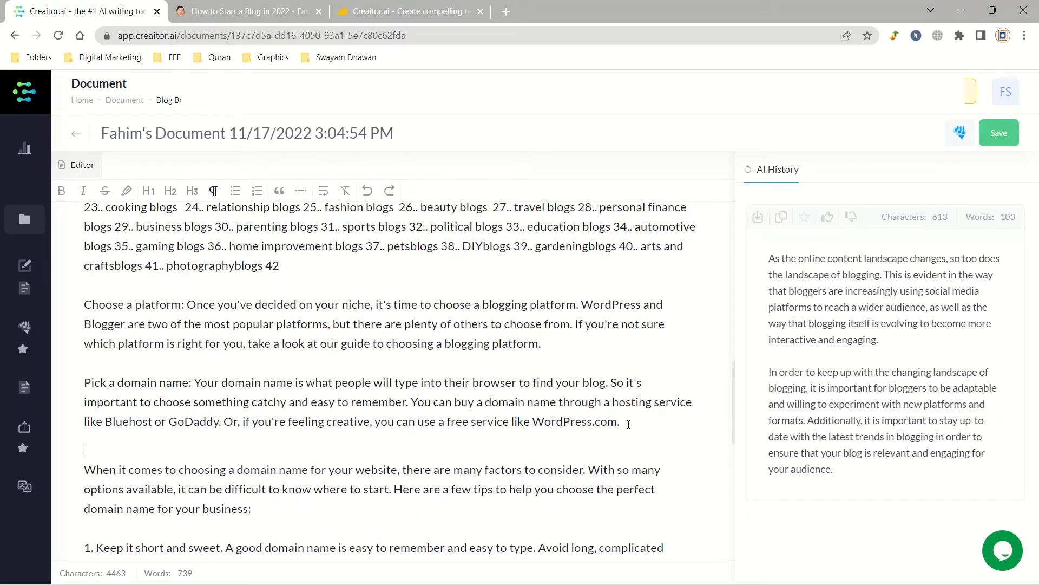
Step: Add empty lines at the end of the document, below the "Start writing" paragraph
scroll(574, 413, "down", 4)
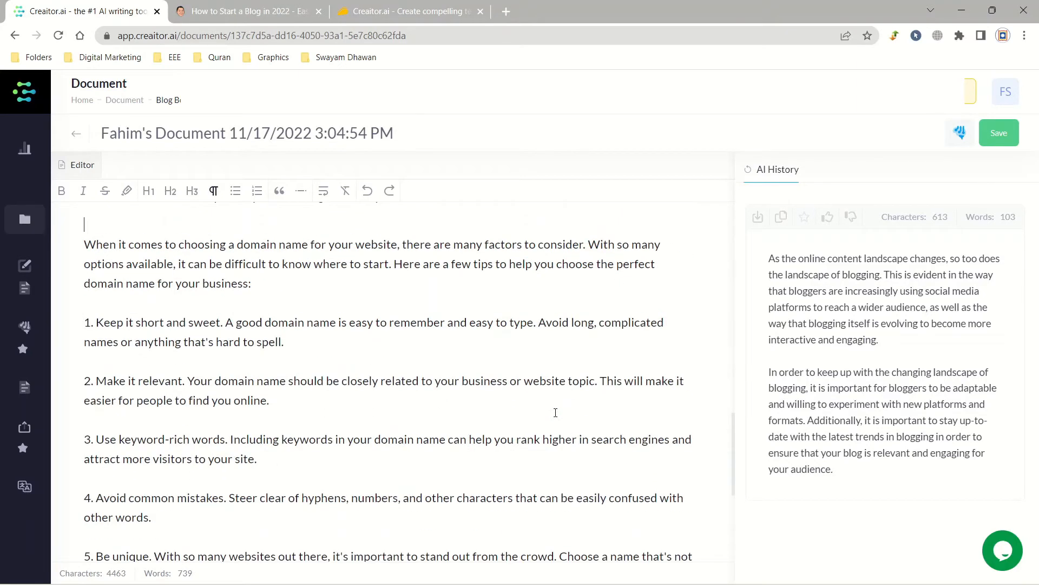
scroll(556, 413, "down", 4)
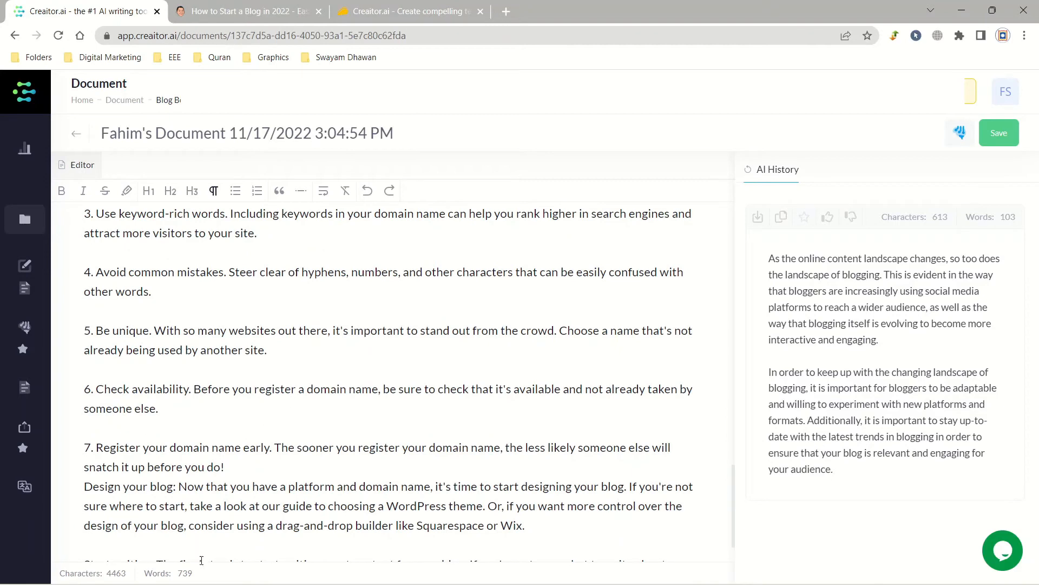
scroll(260, 482, "down", 1)
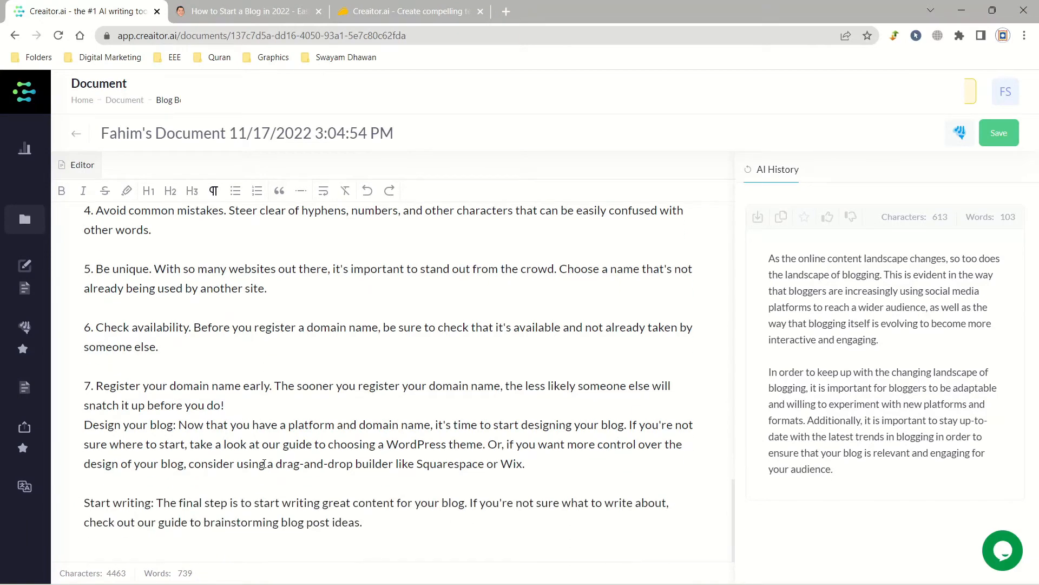
scroll(264, 457, "up", 4)
scroll(251, 378, "down", 4)
key("Return")
key("Return")
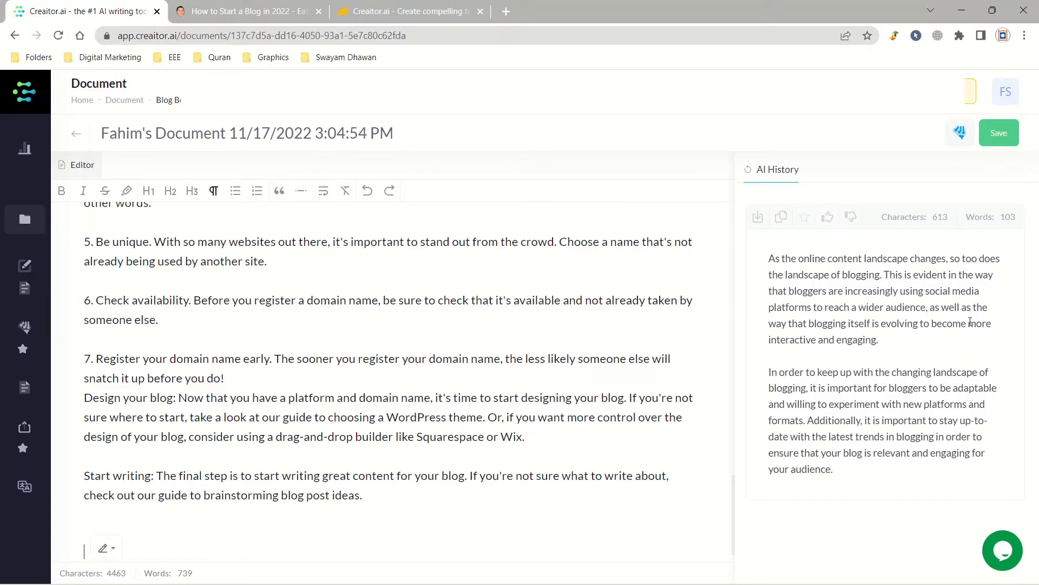
Step: Reopen the AI assistant, replace the blog topic with "how to outsource content writing?" and generate three blog body texts
left_click(960, 133)
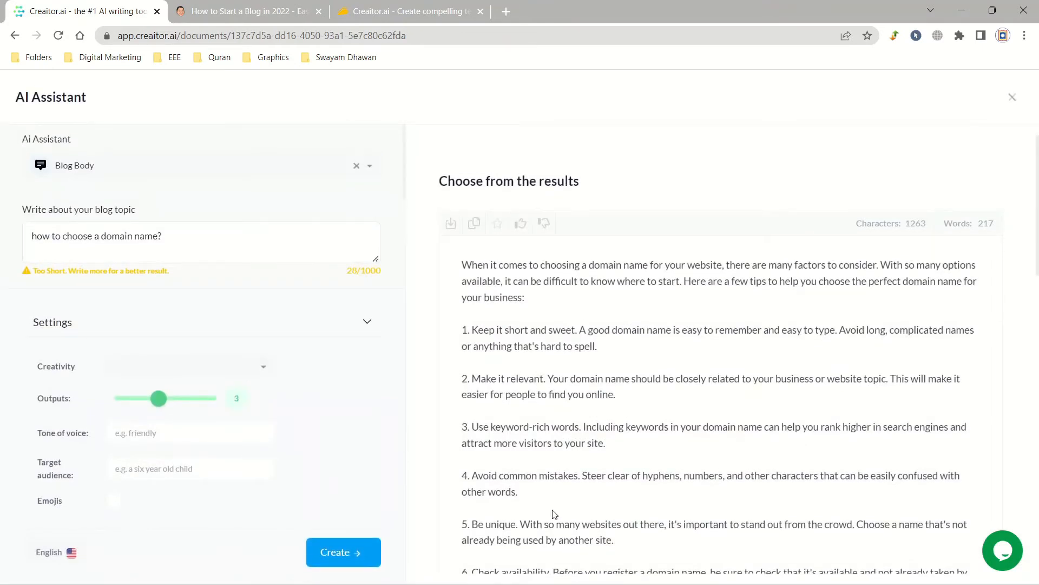
left_click_drag(233, 243, 14, 240)
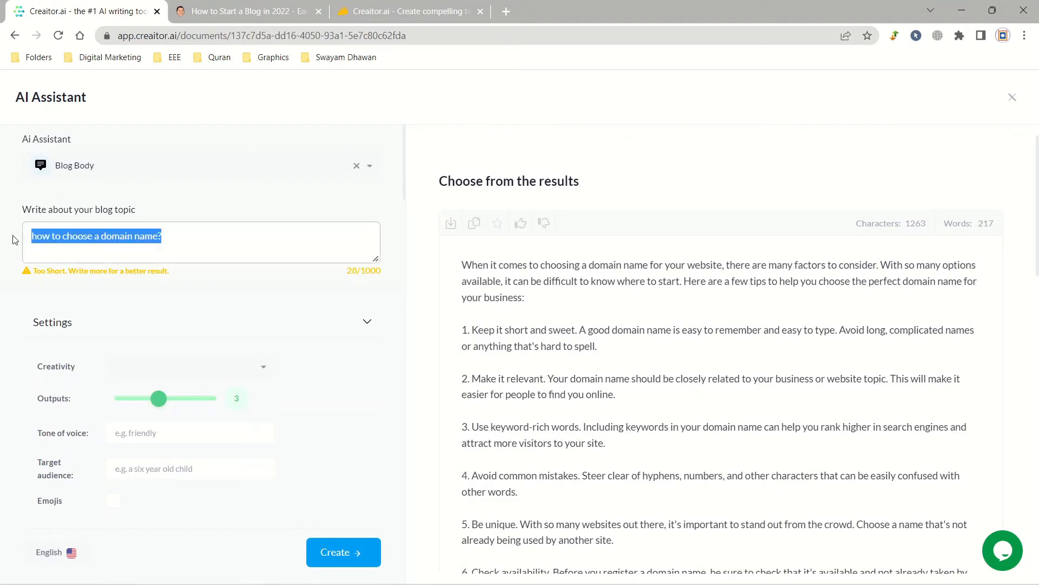
type("how to outsorce")
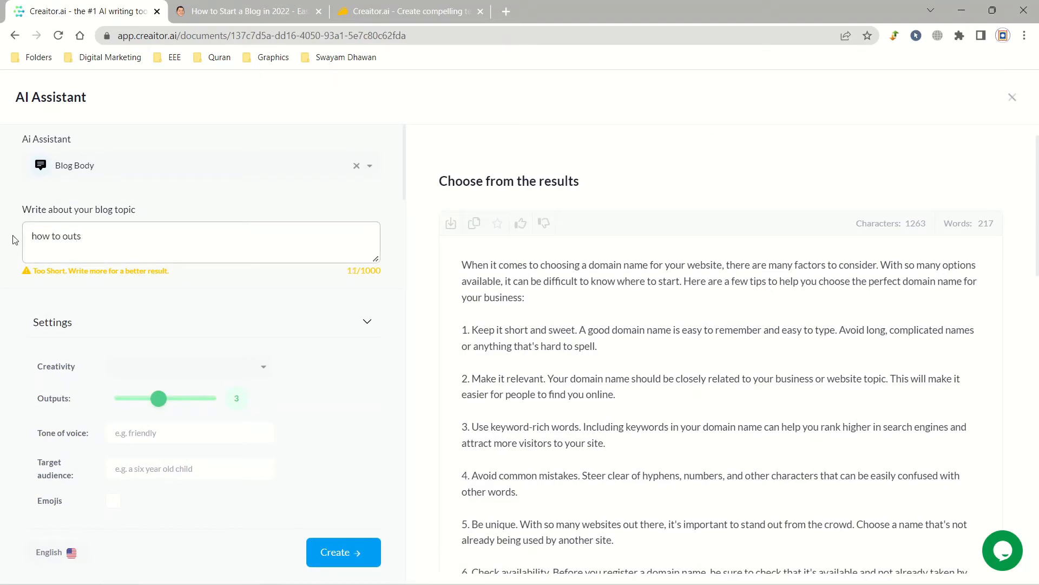
key("BackSpace")
key("BackSpace")
key("BackSpace")
key("BackSpace")
type("urce content writing?")
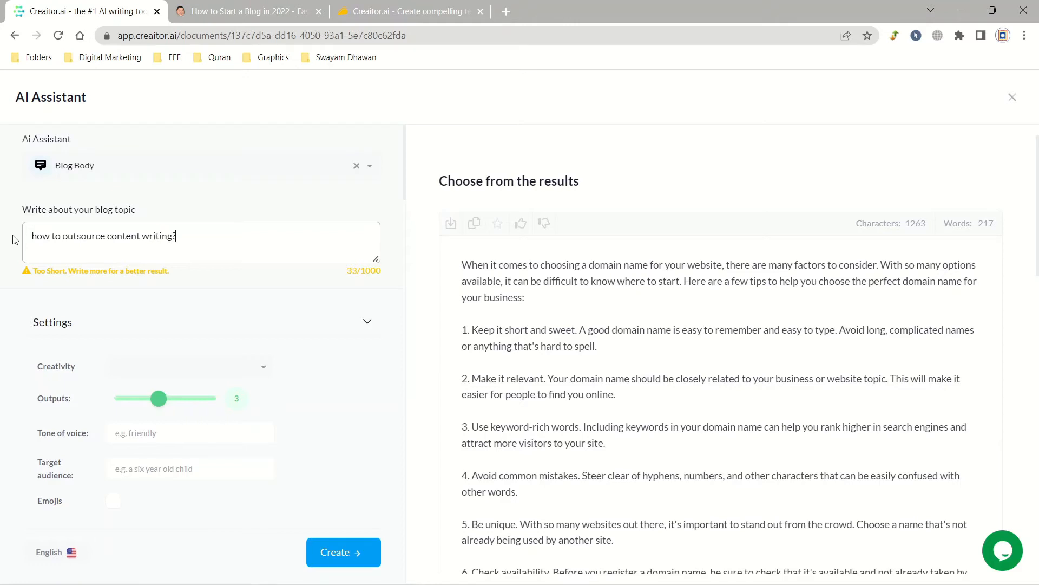
left_click(340, 558)
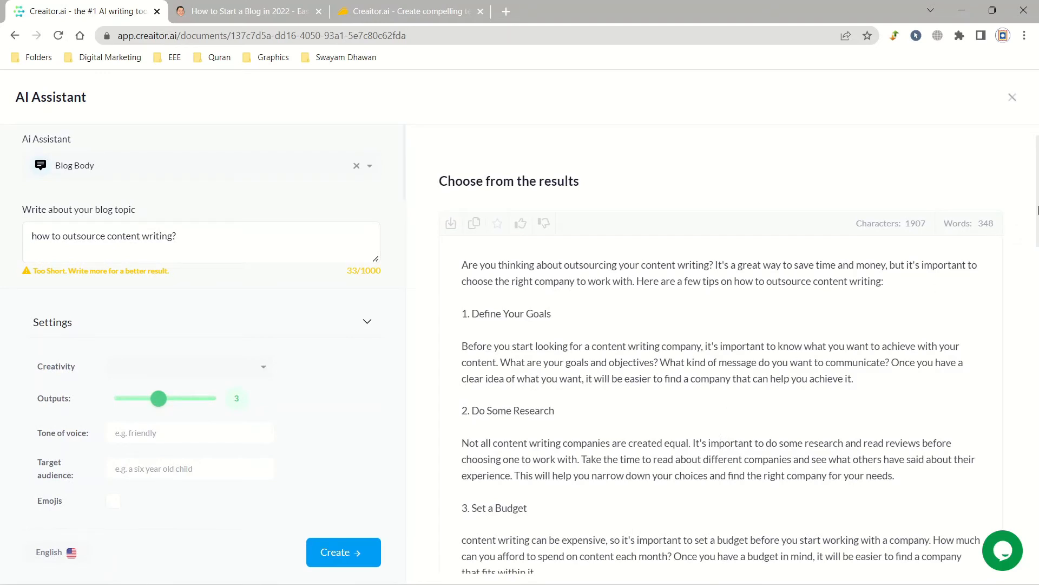
Step: Review the first generated text on outsourcing content writing and insert it at the end of the document
mouse_move(1037, 210)
left_mouse_down()
mouse_move(1038, 505)
mouse_move(1038, 213)
left_mouse_up()
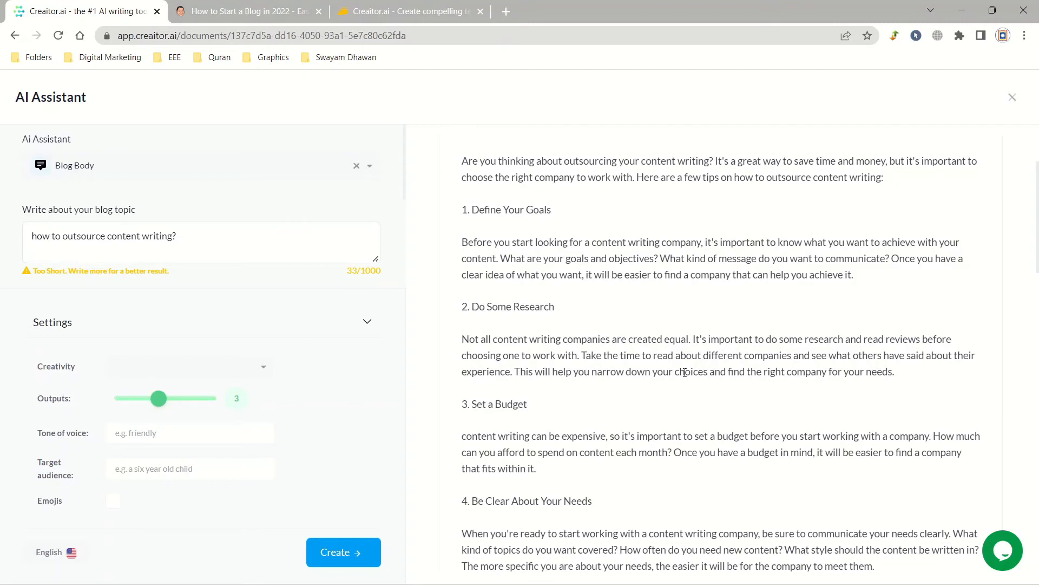
scroll(683, 373, "down", 4)
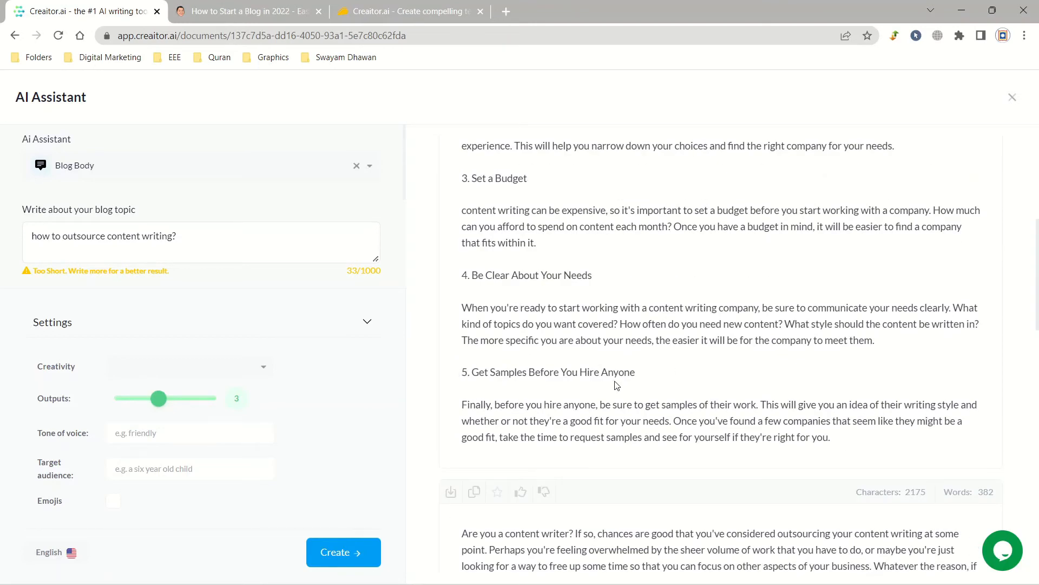
scroll(617, 385, "up", 6)
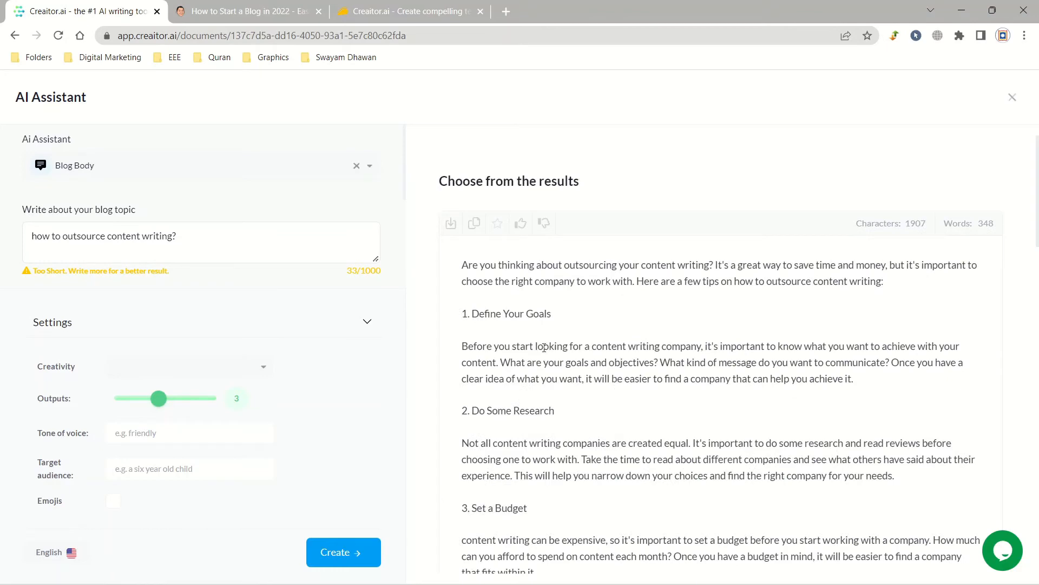
left_click(451, 224)
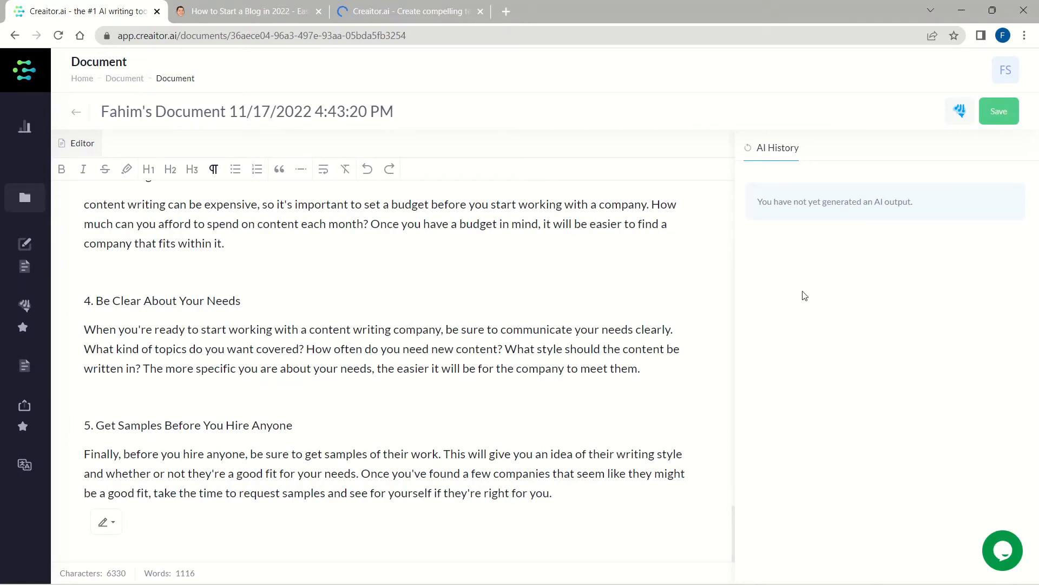
Step: Reopen the AI assistant, choose the Blog Body template and enter "How to do SEO?" as the blog topic
left_click(958, 113)
left_click(345, 145)
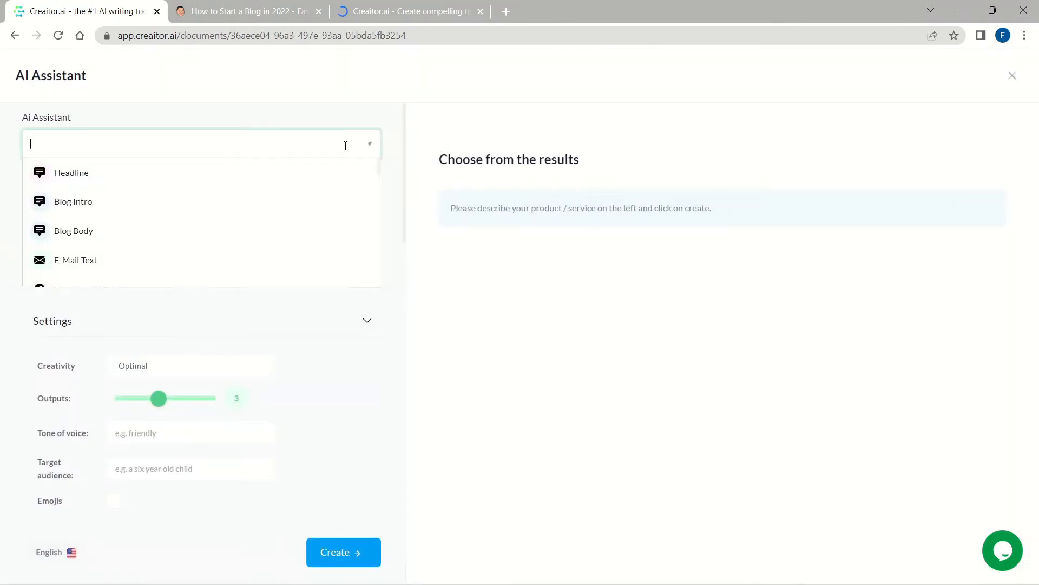
type("blog")
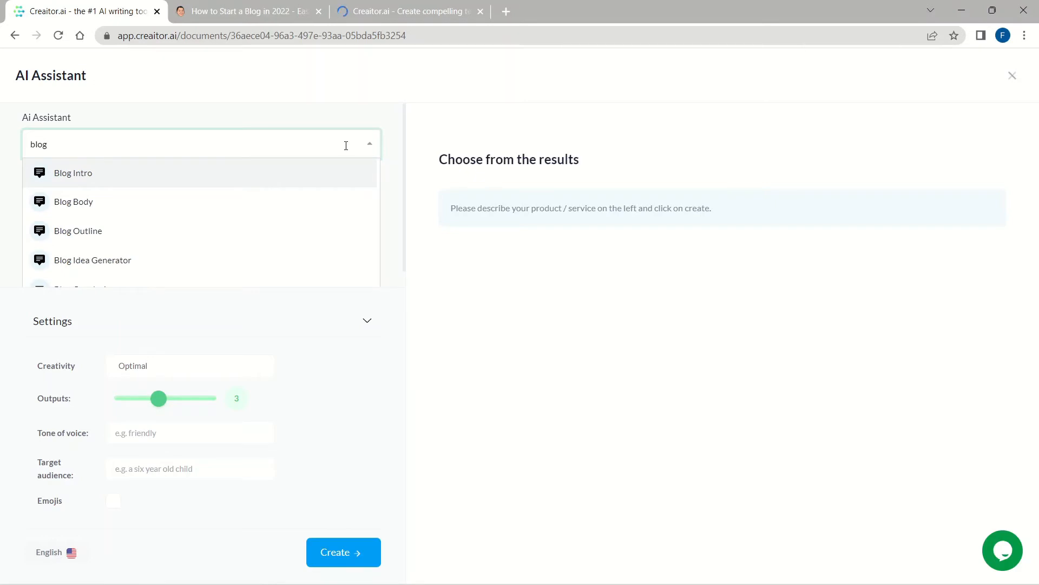
left_click(336, 200)
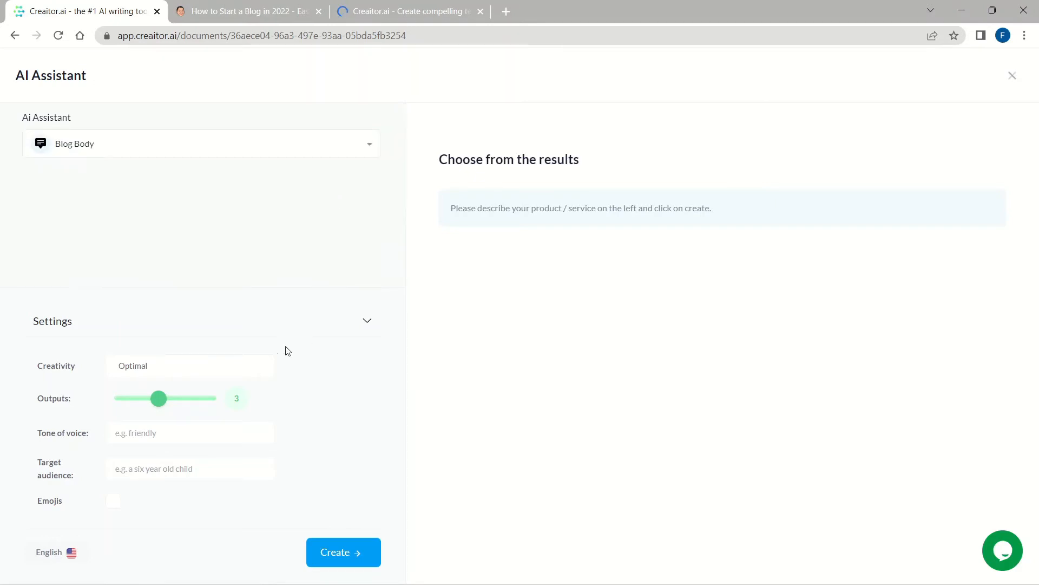
left_click(234, 226)
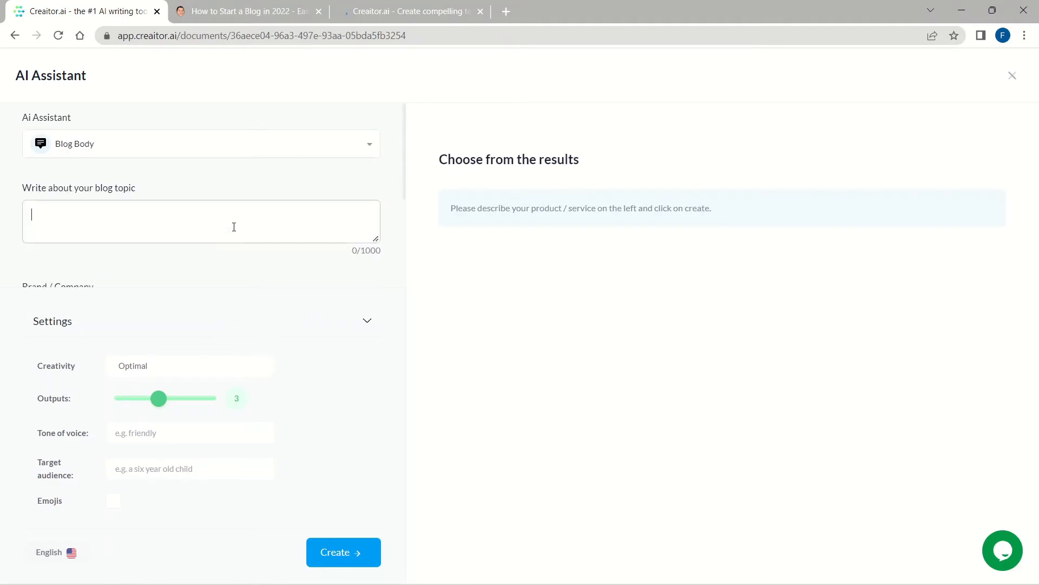
type("How to d")
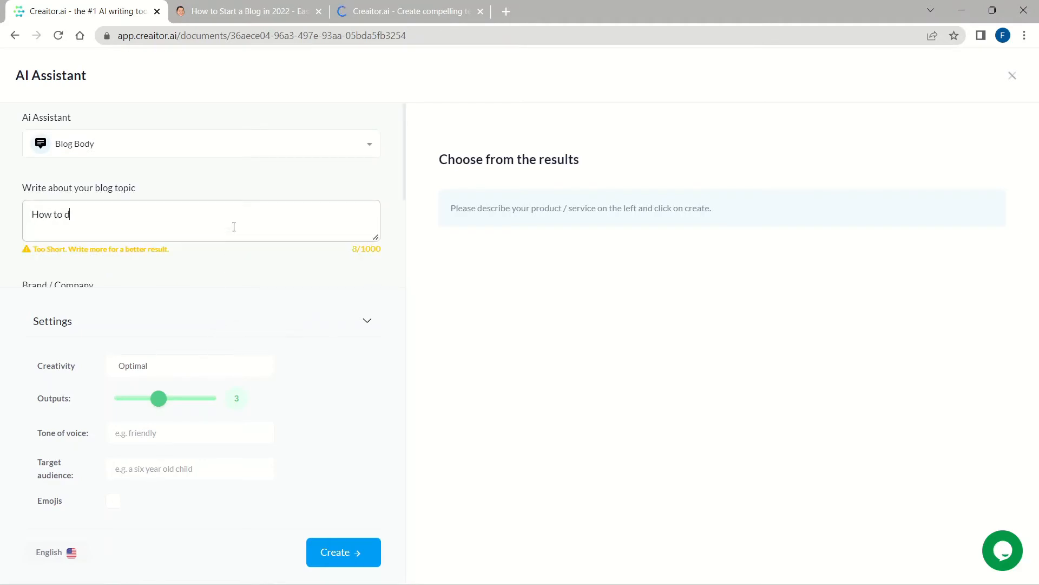
type("o SEO?")
Step: Add the keyword "SEO" and generate three blog body texts on the topic
left_click(367, 324)
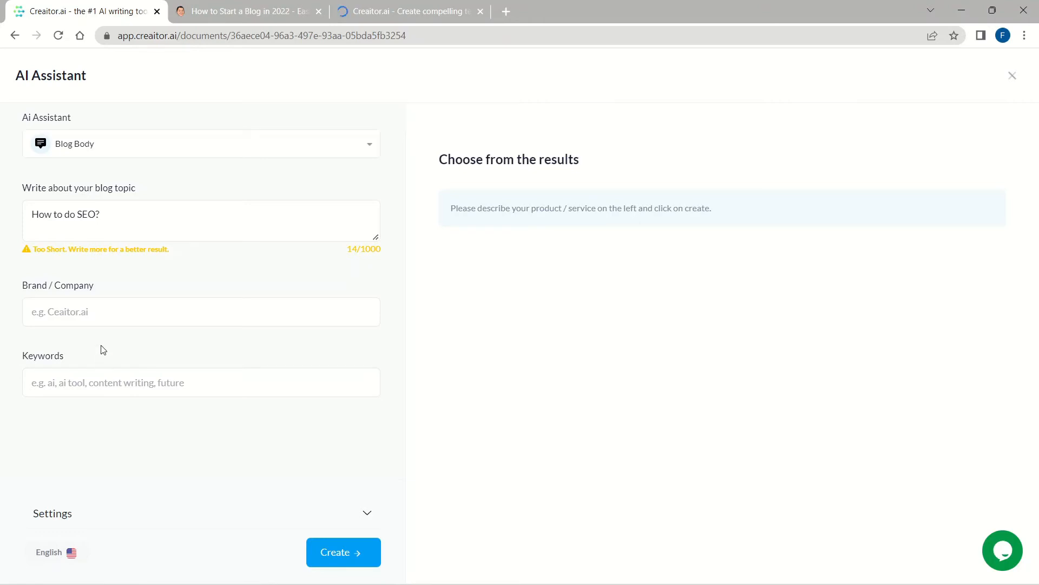
left_click(108, 379)
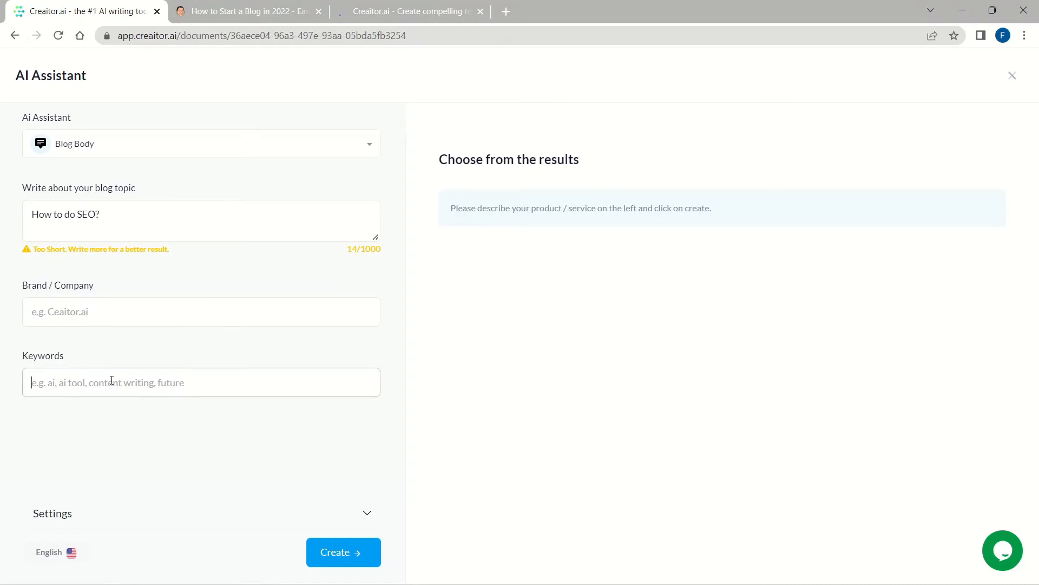
type("SEO")
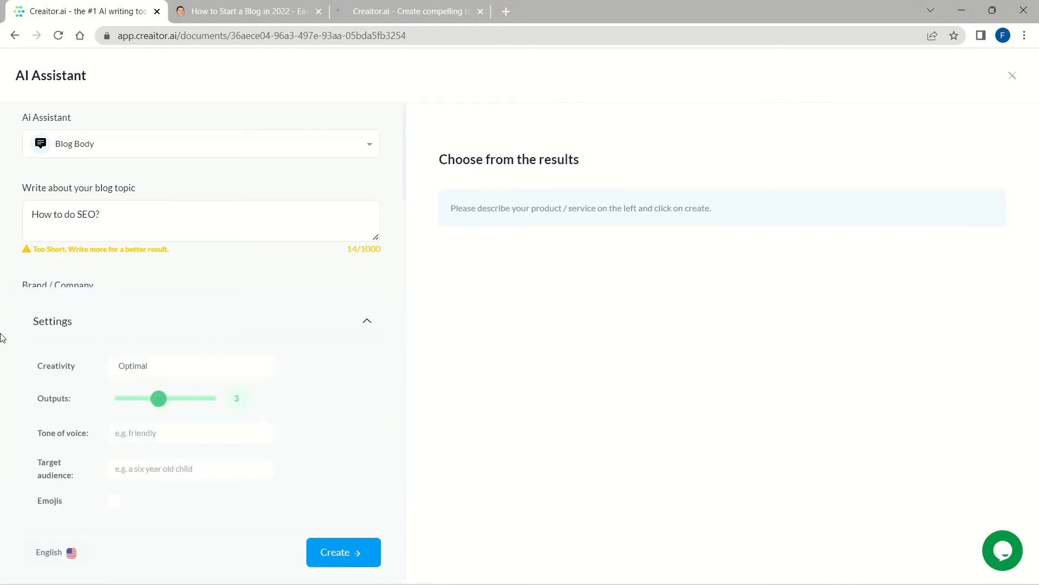
left_click(355, 553)
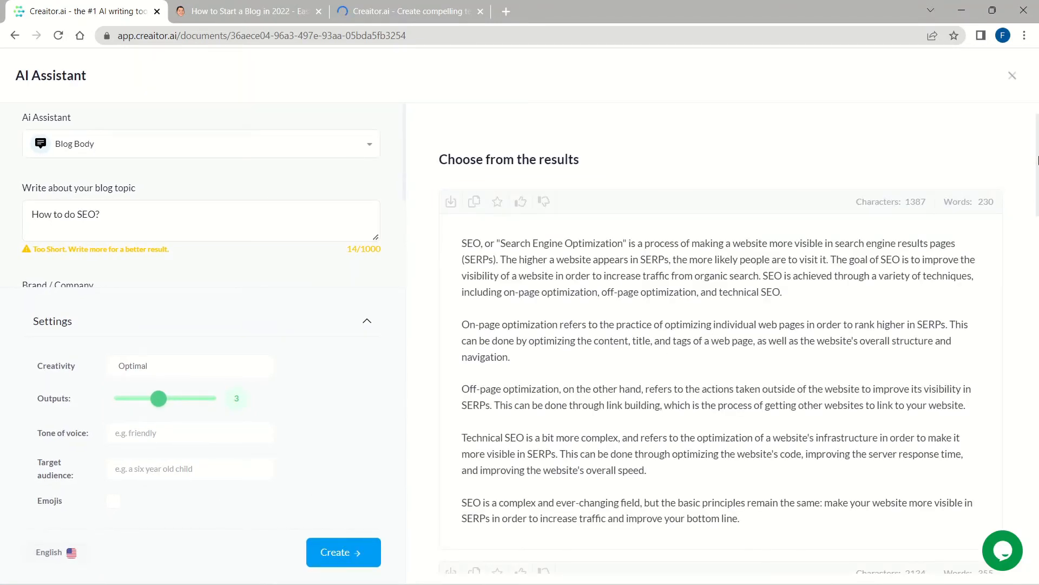
Step: Read through the generated SEO texts and insert the third one, which starts with SEO as the practice of optimizing a website
mouse_move(1038, 161)
left_mouse_down()
mouse_move(1037, 233)
mouse_move(1038, 170)
mouse_move(1038, 228)
mouse_move(1037, 179)
left_mouse_up()
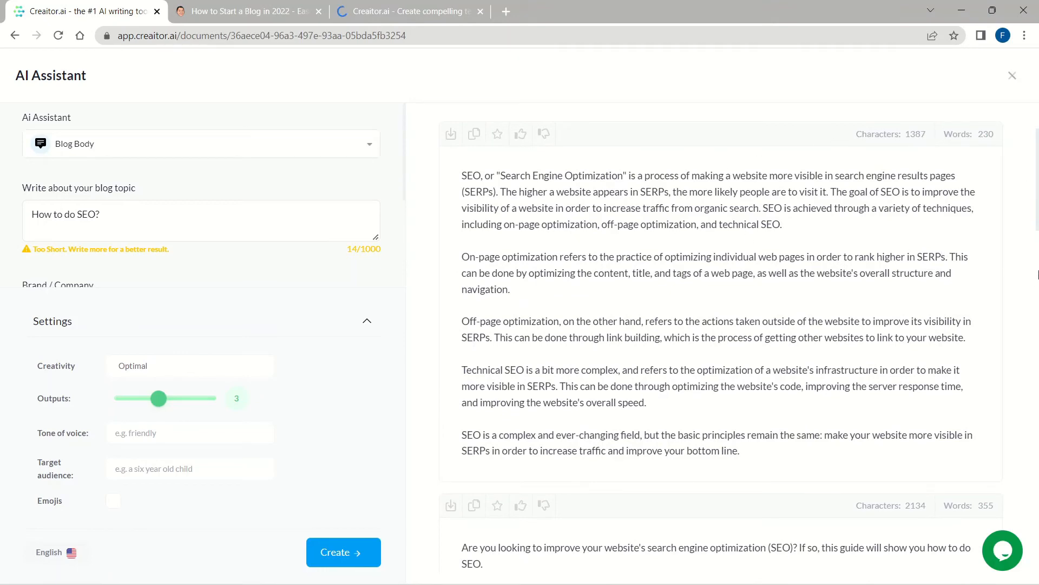
left_click_drag(1038, 210, 1036, 276)
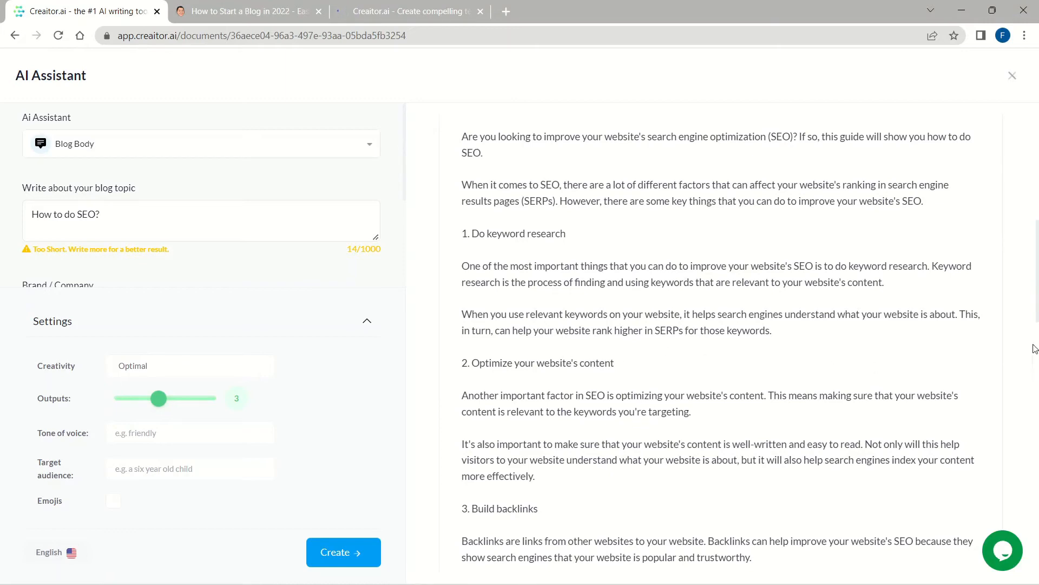
left_click_drag(1038, 299, 1035, 449)
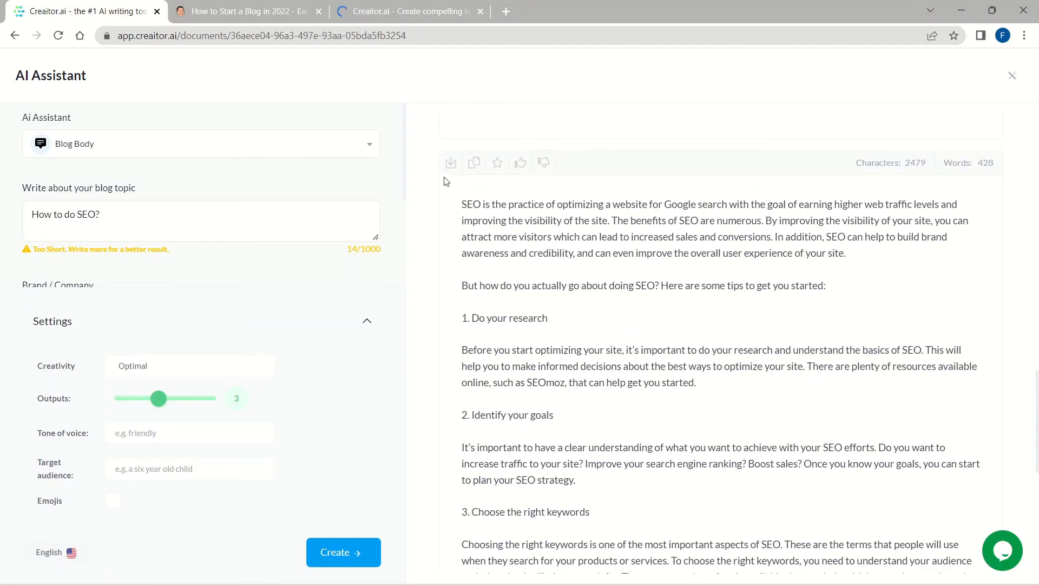
left_click(450, 163)
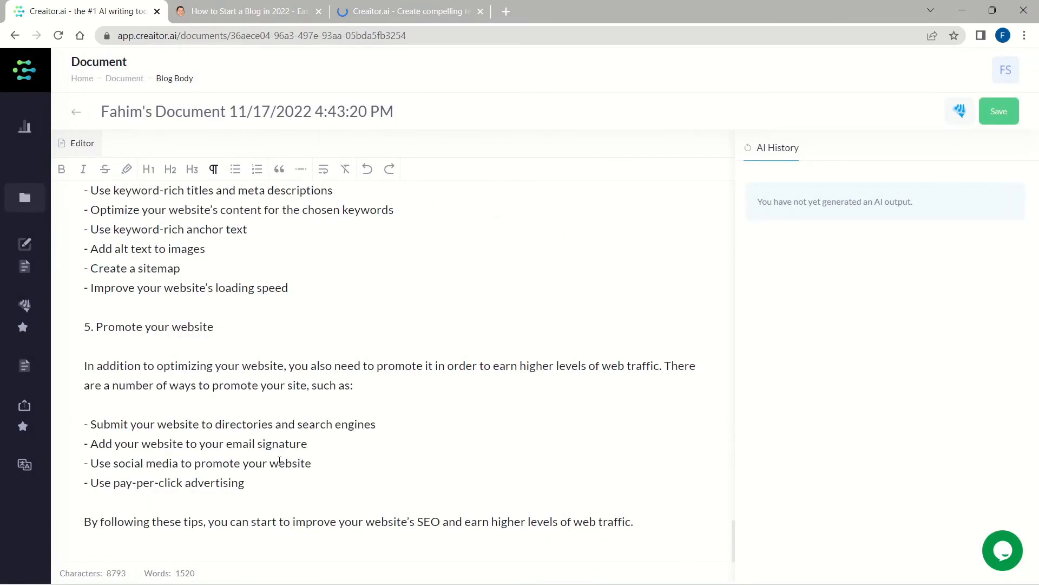
Step: Review the website optimization tips in the inserted SEO text and add an empty line at the end of the document
scroll(280, 460, "up", 4)
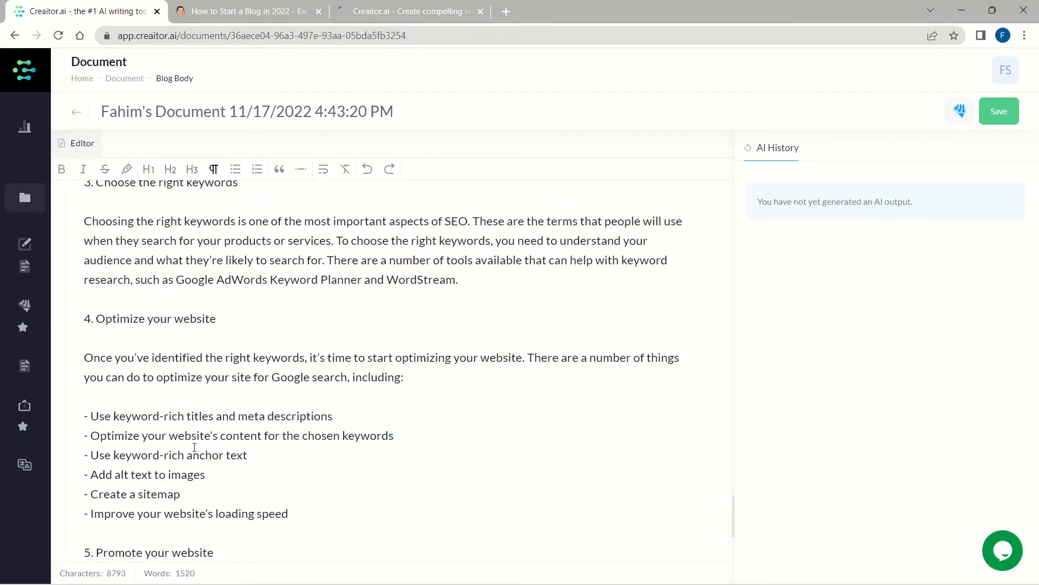
left_click_drag(93, 416, 286, 518)
left_click(303, 516)
scroll(247, 489, "down", 4)
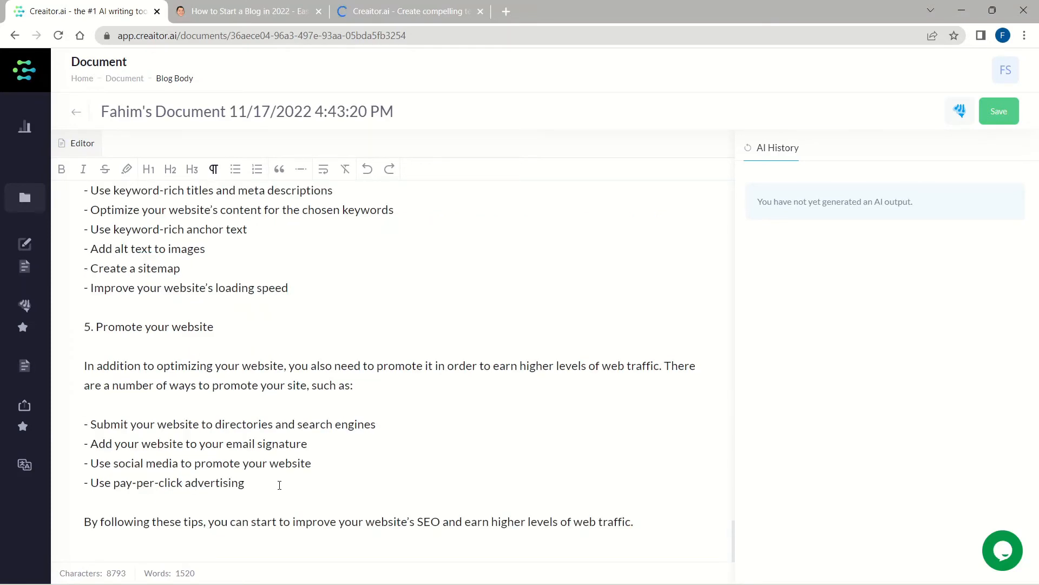
double_click(198, 577)
left_click(234, 580)
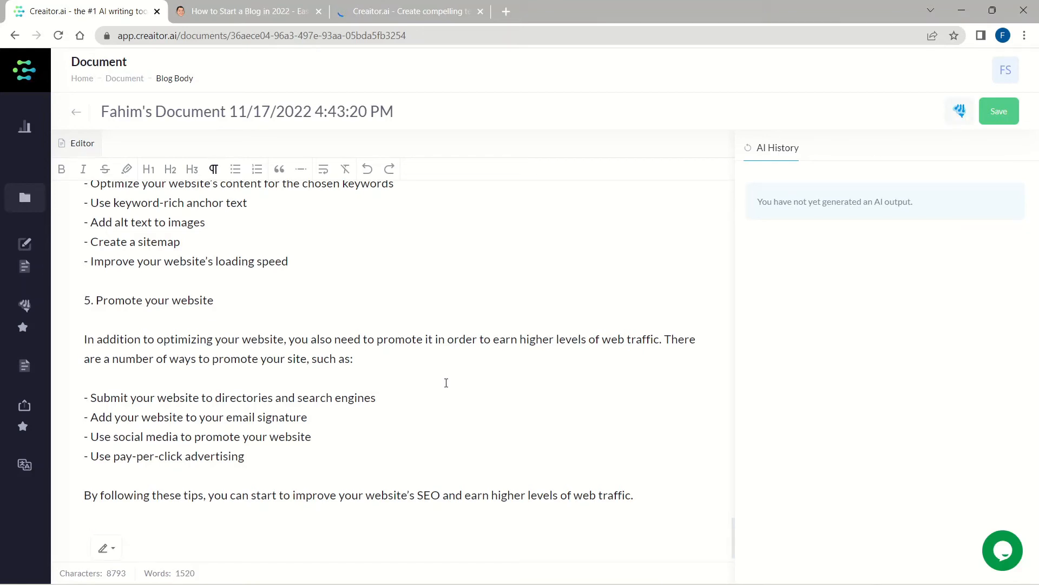
Step: Reopen the AI assistant, replace the blog topic with "how to make money from a blog?" and generate three blog body texts
left_click(950, 112)
left_click_drag(109, 214, 1, 216)
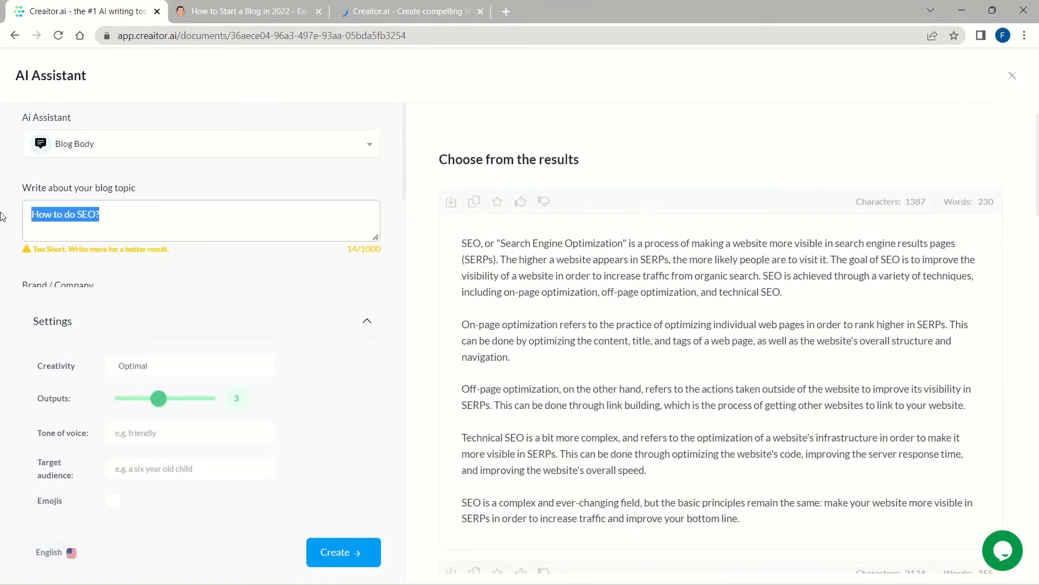
type("how to")
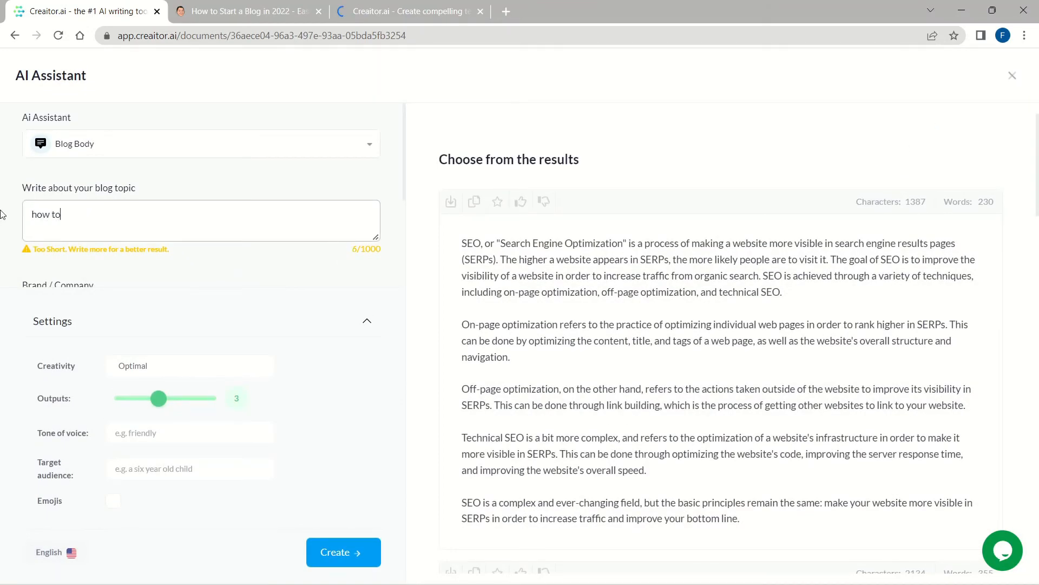
type(" make money frm")
key("BackSpace")
key("BackSpace")
type("rom a blog?")
left_click(324, 552)
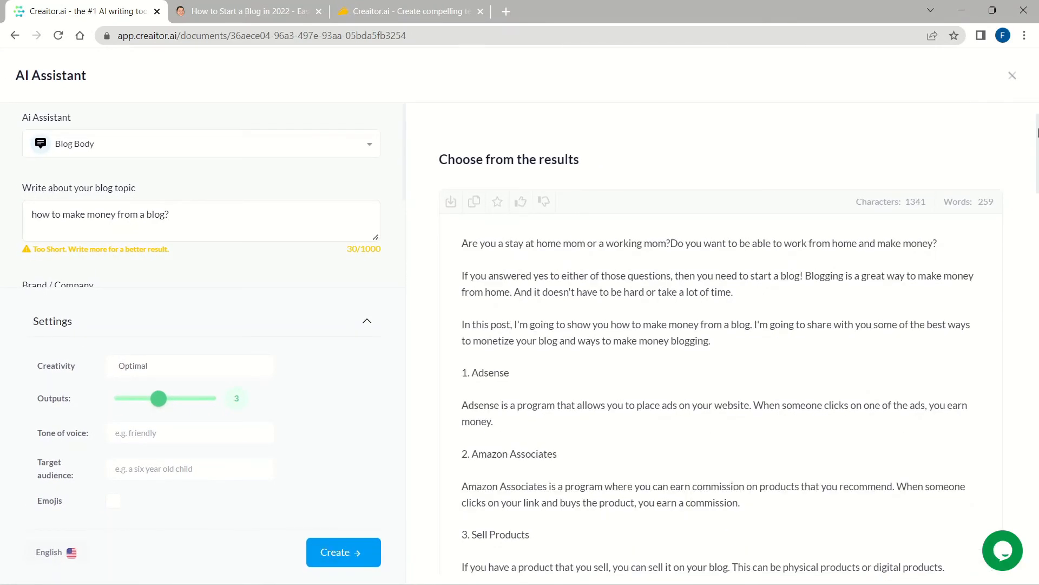
Step: Read through the generated texts on making money from a blog and compare their monetization methods
left_click_drag(1038, 135, 1038, 214)
left_click_drag(1037, 247, 1038, 145)
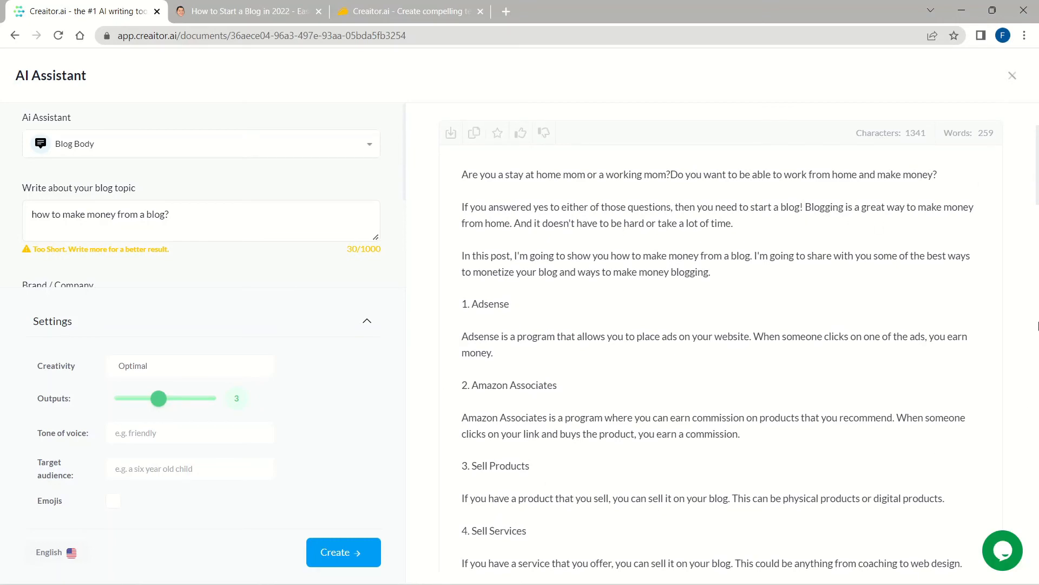
scroll(1038, 325, "down", 10)
scroll(856, 325, "up", 12)
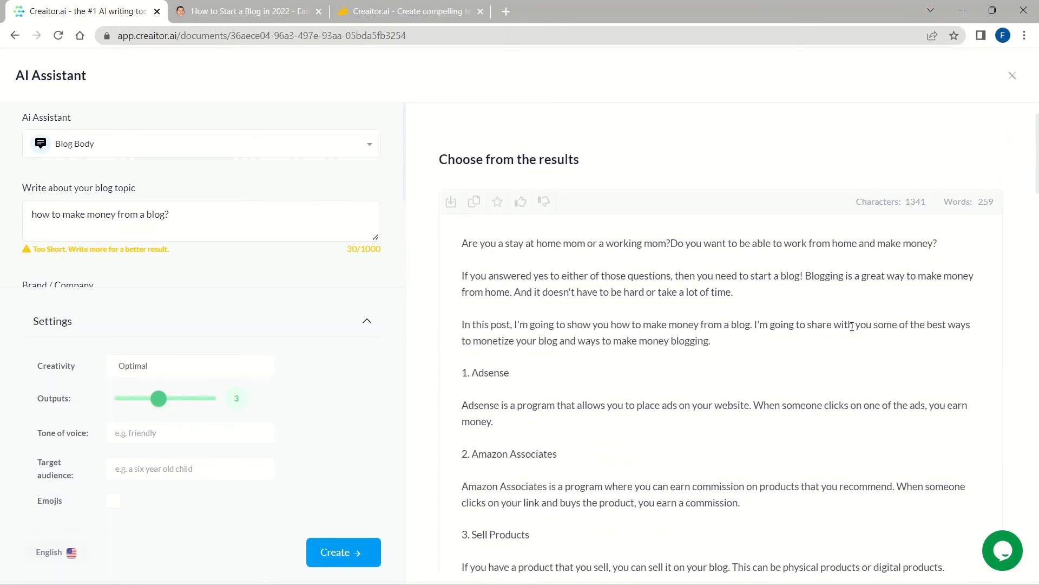
scroll(1038, 304, "down", 14)
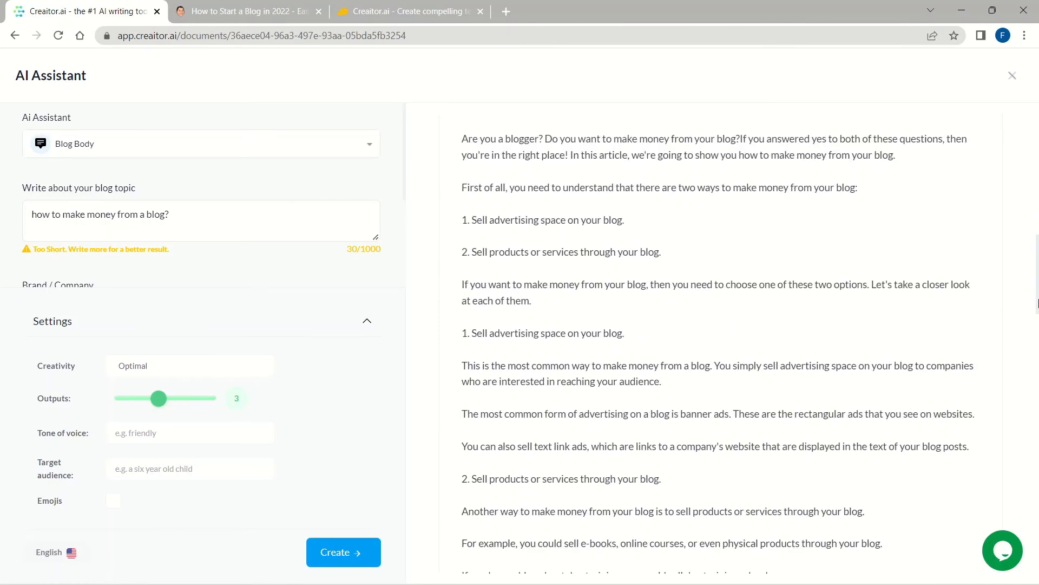
scroll(1038, 292, "down", 3)
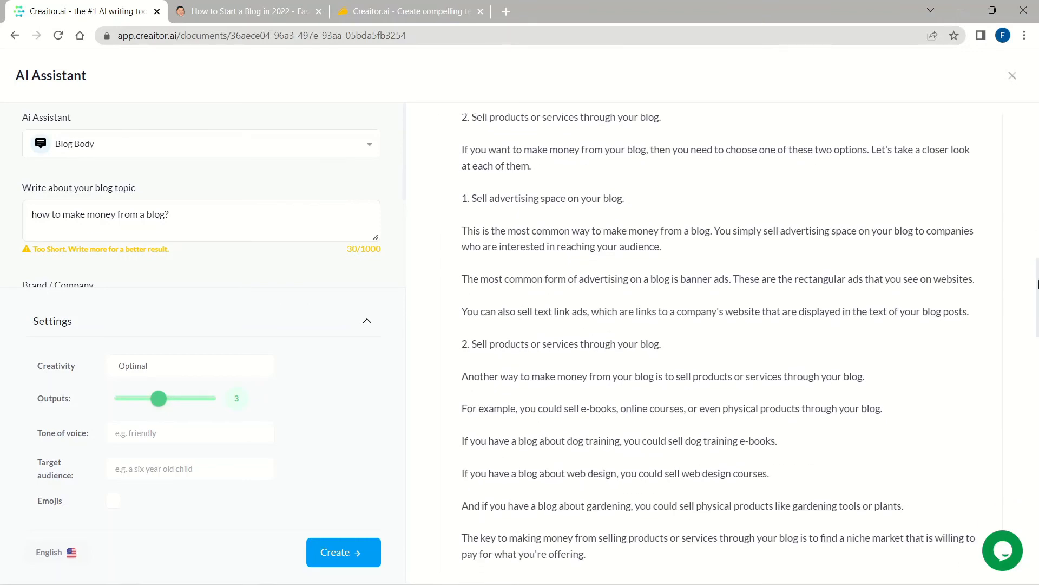
left_click_drag(1037, 284, 1027, 159)
left_click_drag(978, 183, 1031, 99)
left_click(1004, 254)
left_click(1010, 245)
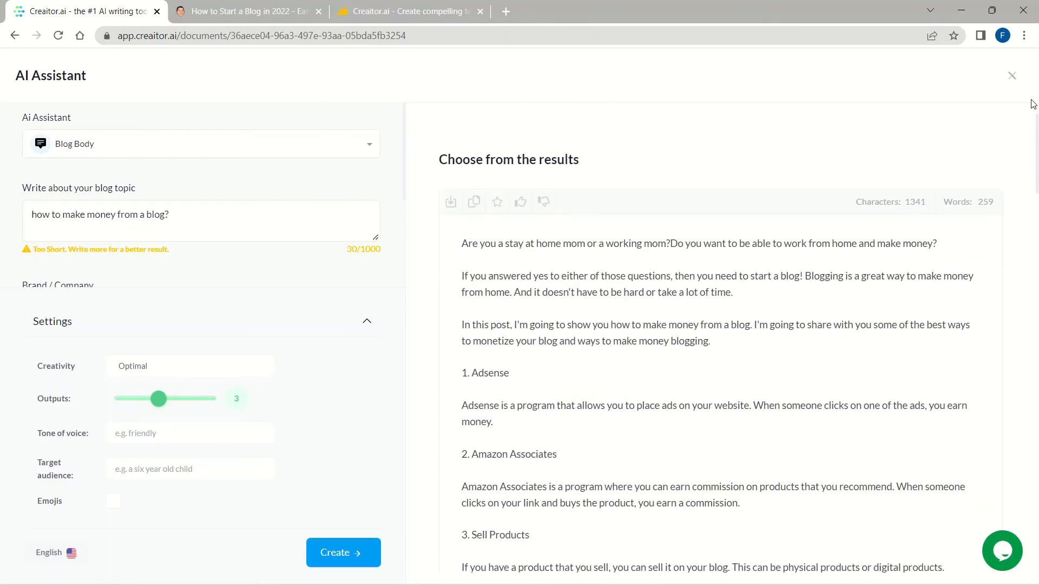
Step: Insert the first text on making money from a blog below the SEO section and review the whole document
left_click(451, 201)
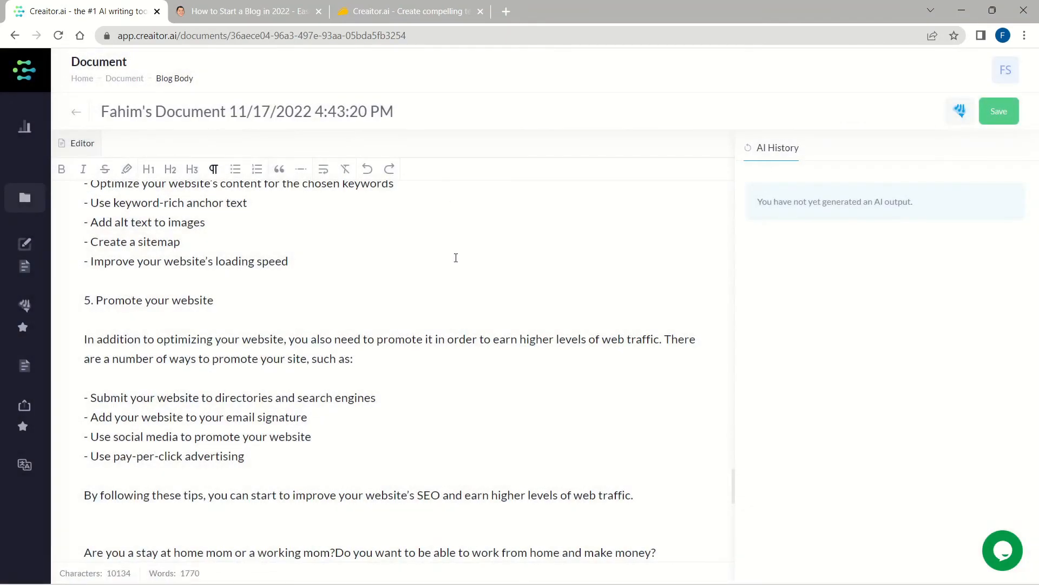
scroll(455, 273, "down", 10)
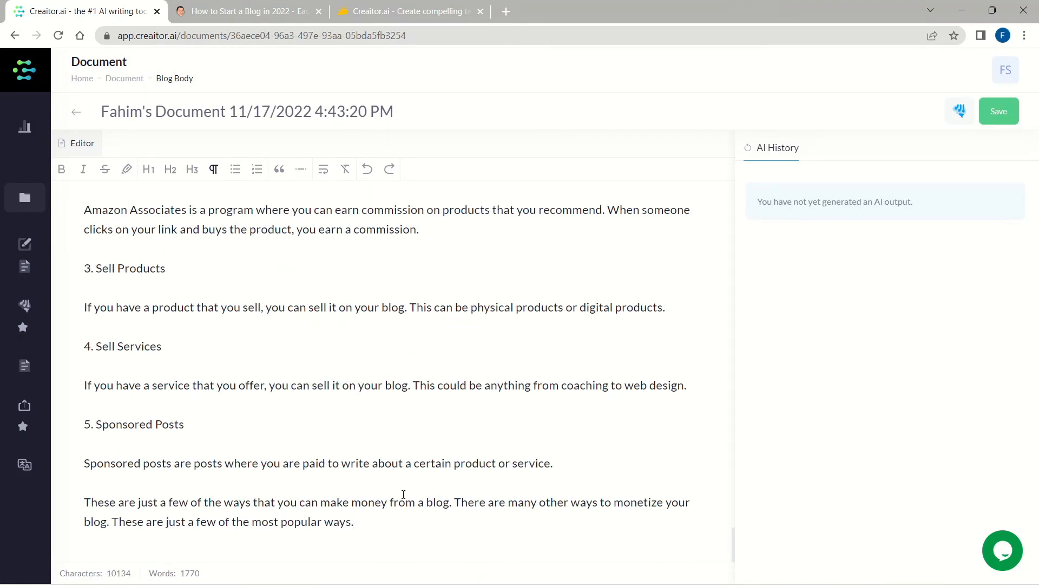
scroll(403, 493, "up", 20)
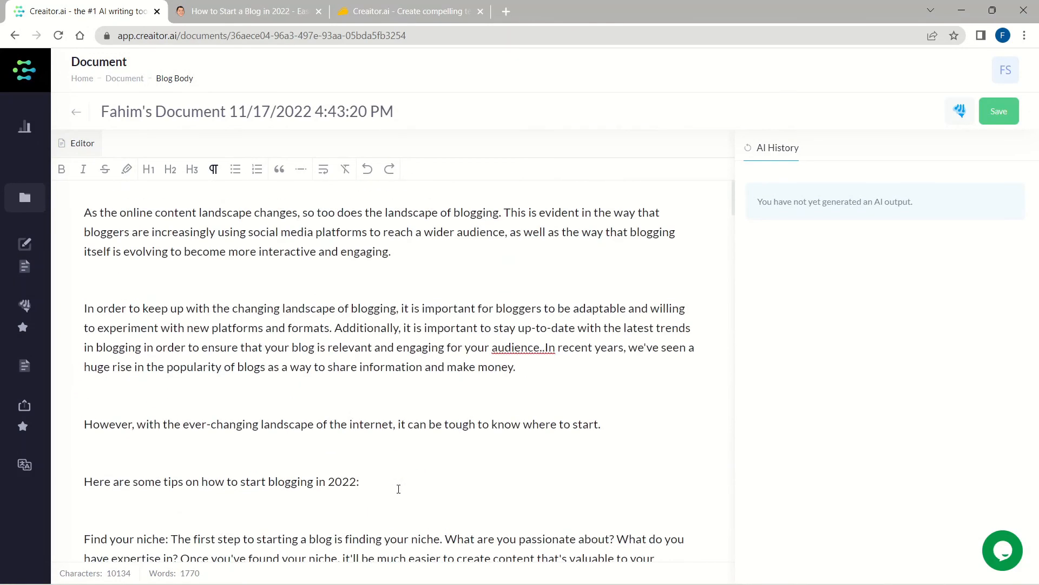
left_click_drag(737, 197, 784, 573)
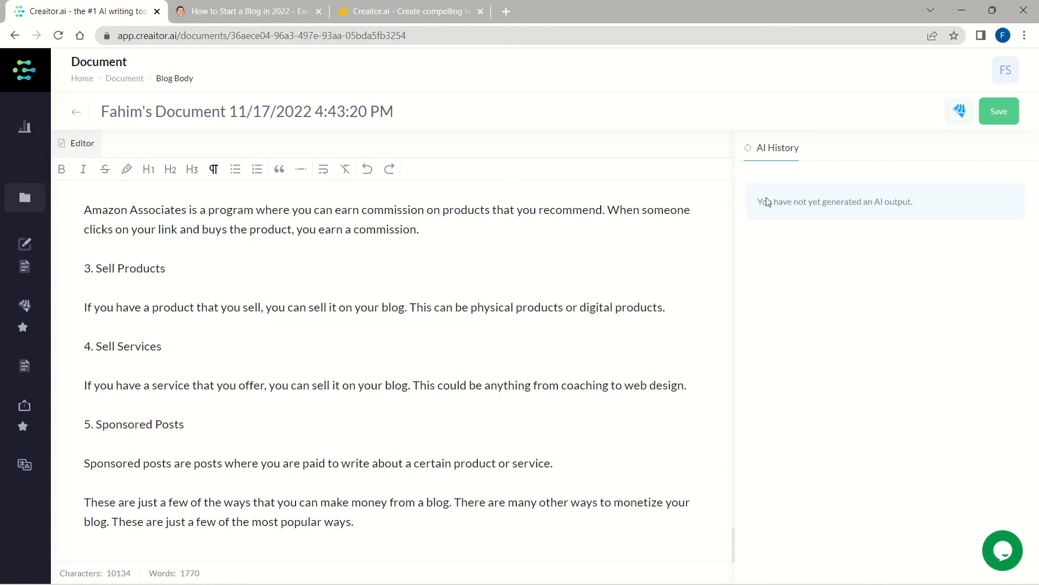
Step: Reopen the AI assistant and switch its template to Blog Conclusion
left_click(957, 111)
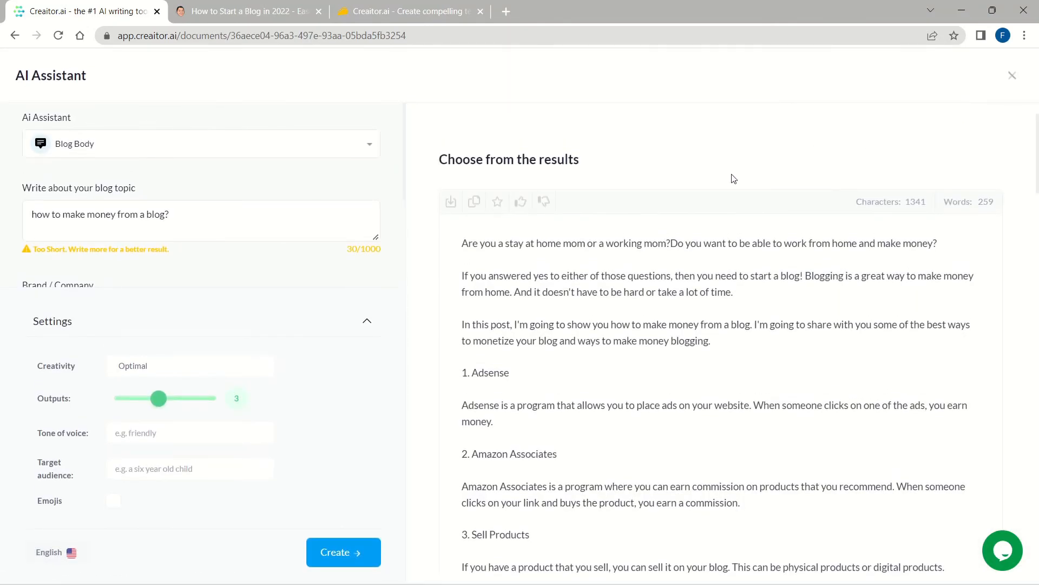
left_click(372, 146)
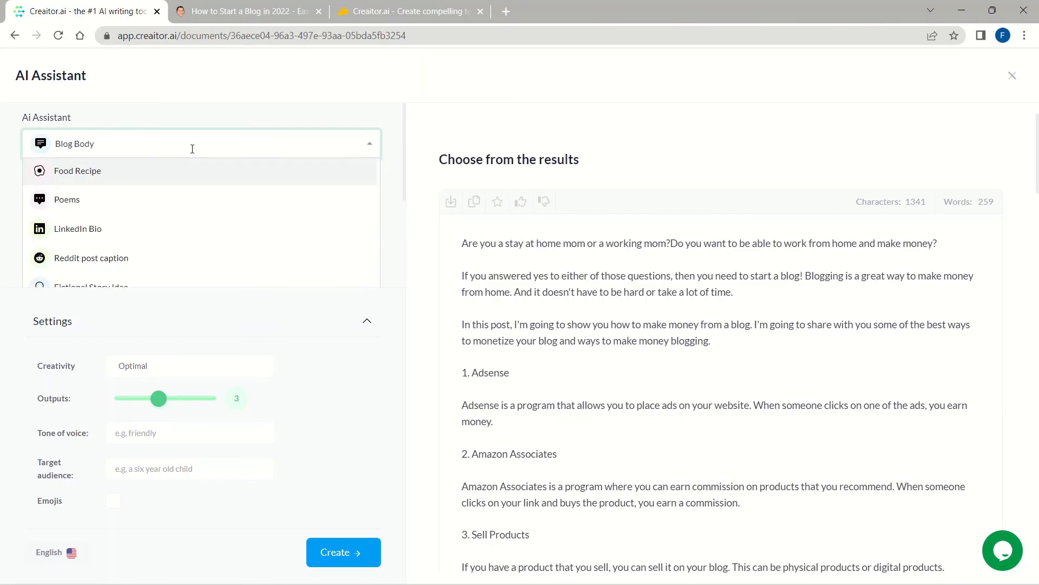
type("blog")
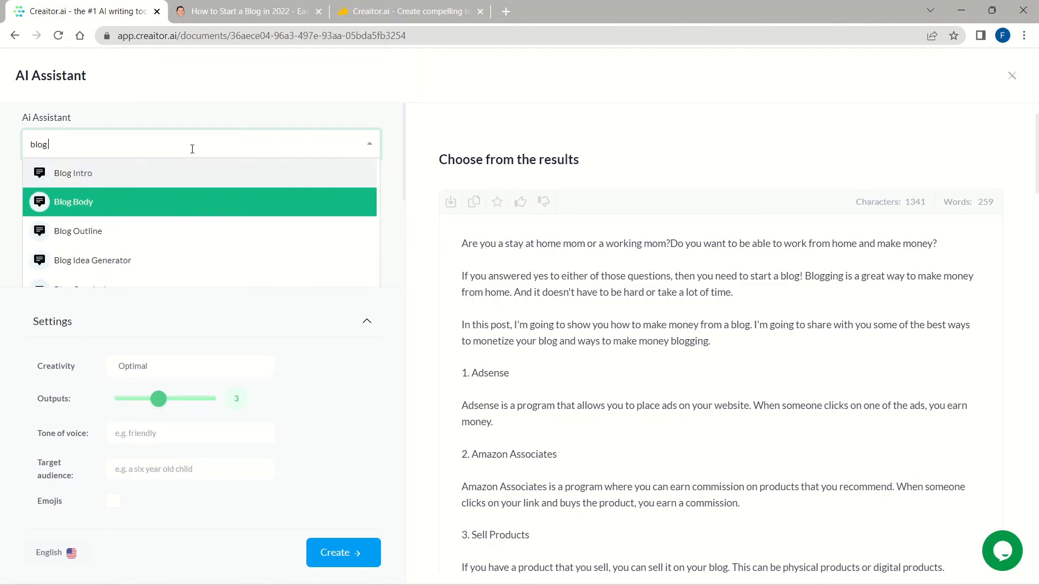
type(" con")
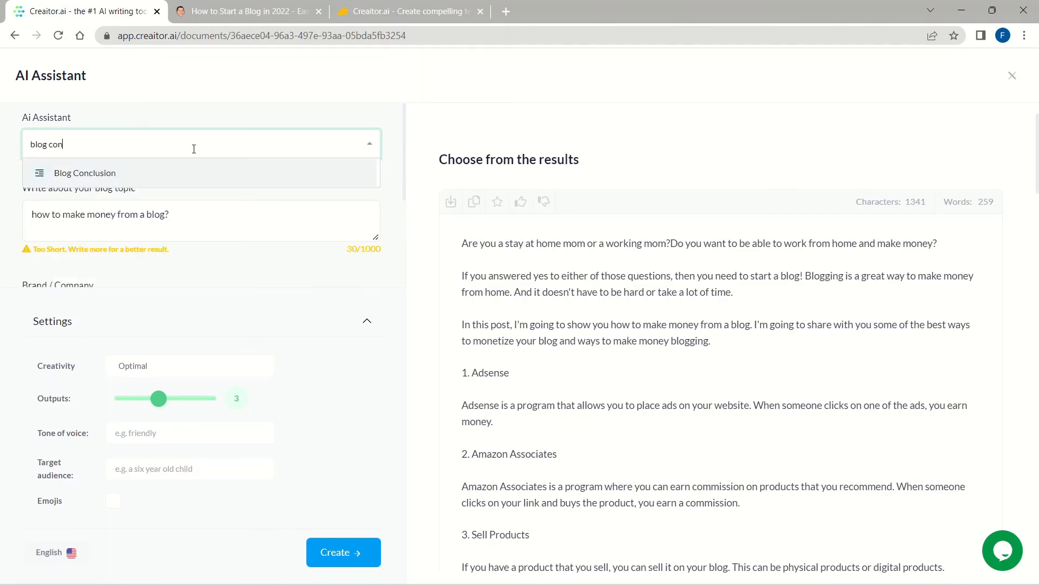
left_click(195, 179)
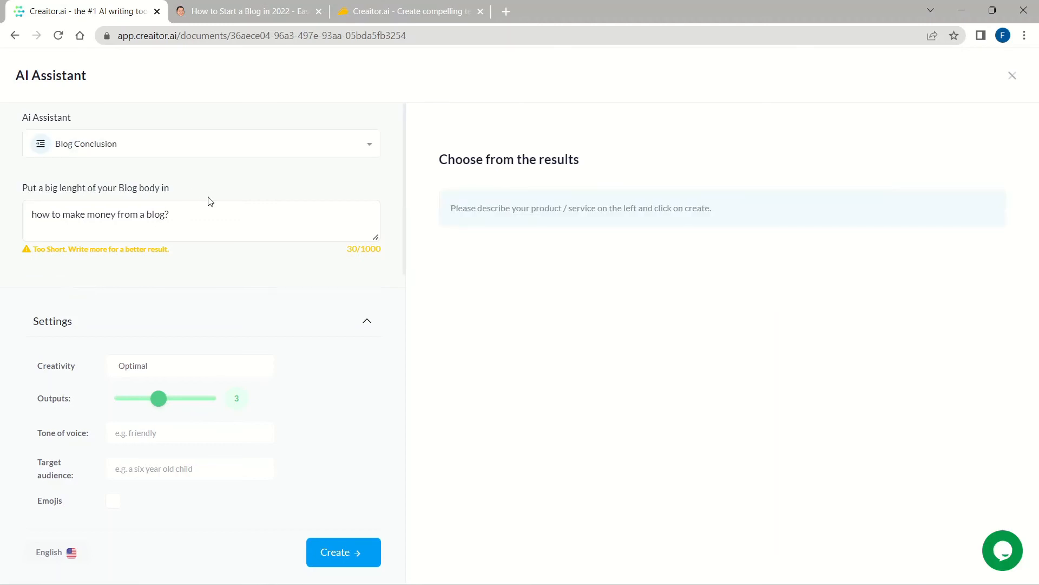
Step: Extend the blog body prompt to "How to start blogging and how to make money from a blog?" and generate three conclusions
left_click_drag(202, 211, 32, 214)
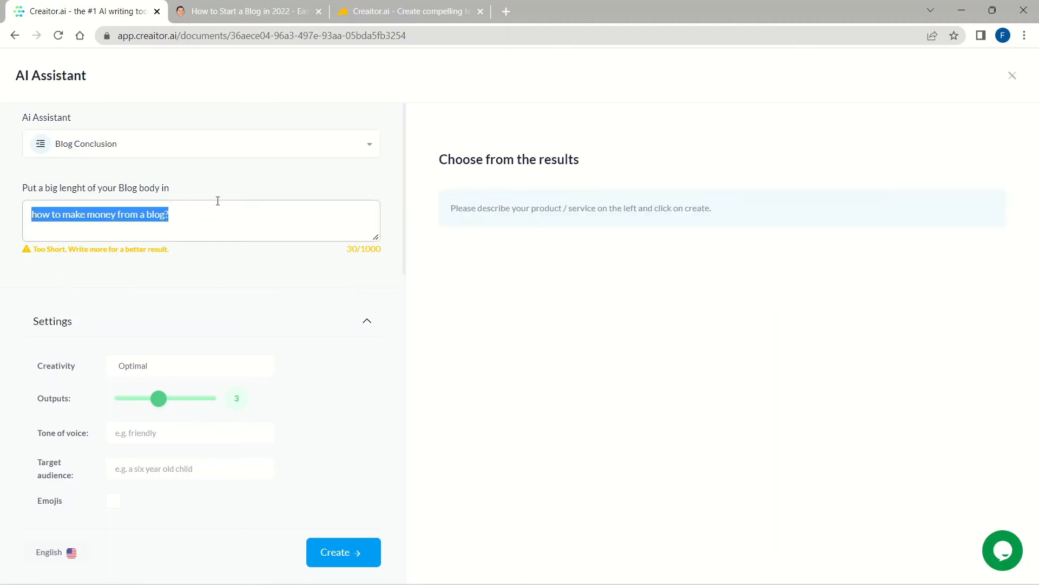
key("Left")
type("How to start")
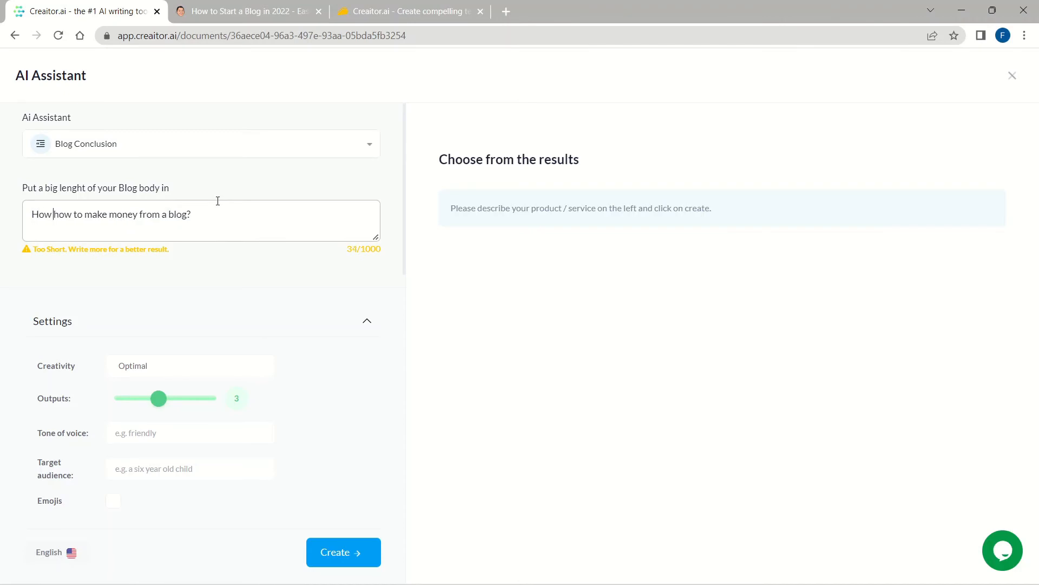
type(" bloggi")
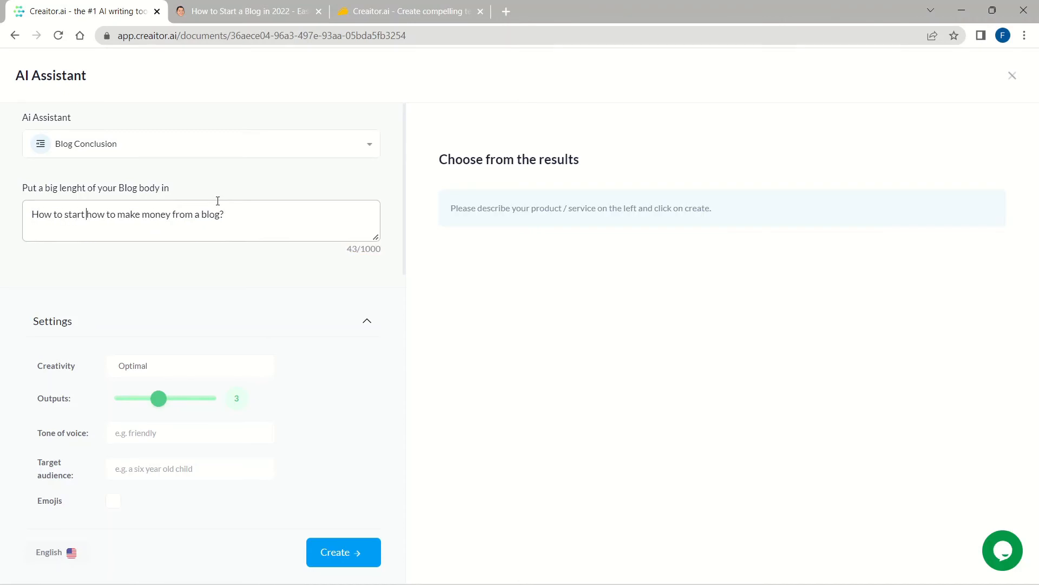
type("ng and")
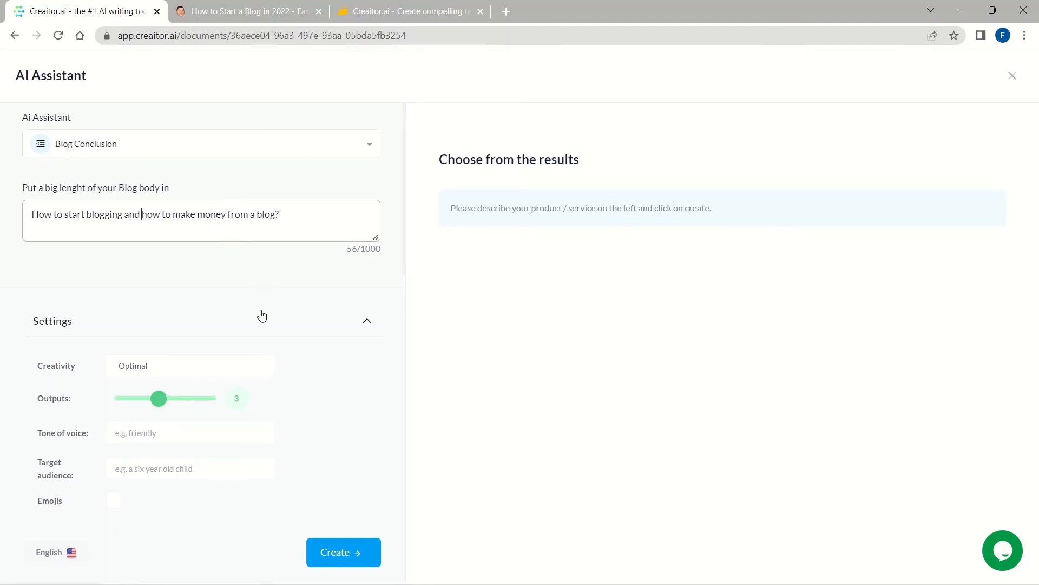
left_click(343, 534)
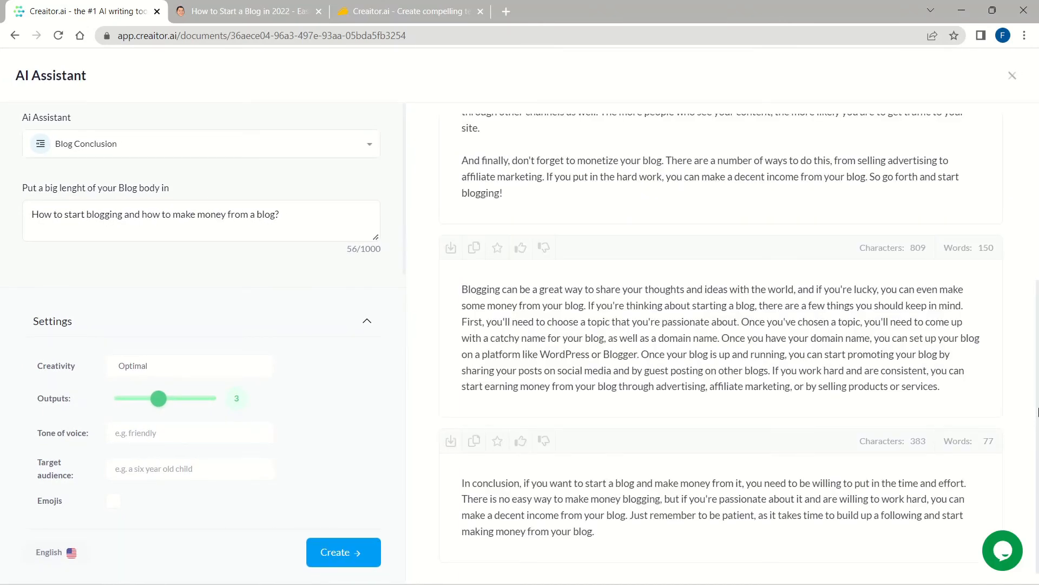
Step: Compare the generated conclusions and insert the first one at the end of the document
left_click_drag(1038, 412, 1038, 257)
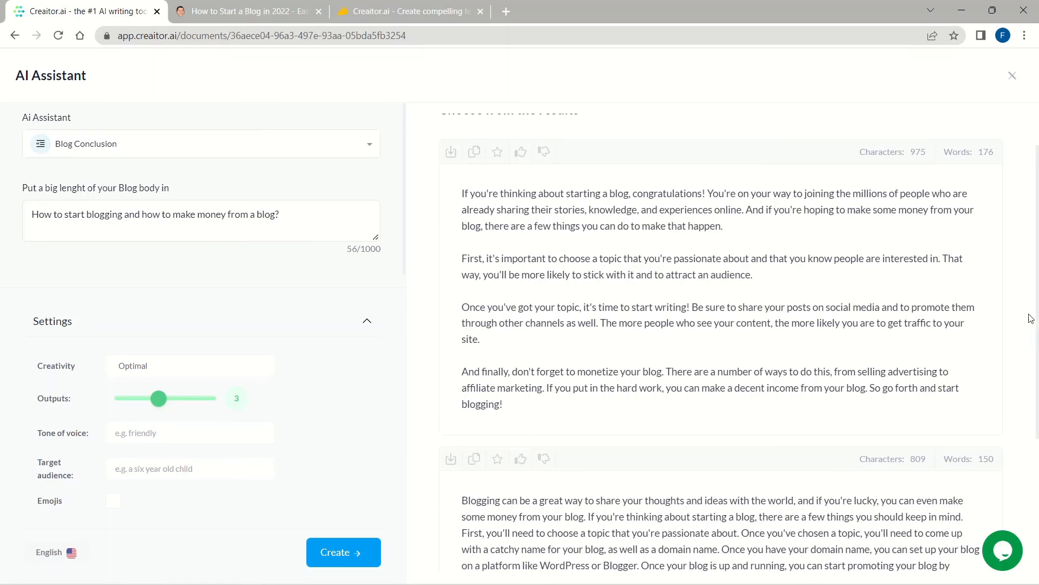
left_click_drag(1038, 327, 1038, 419)
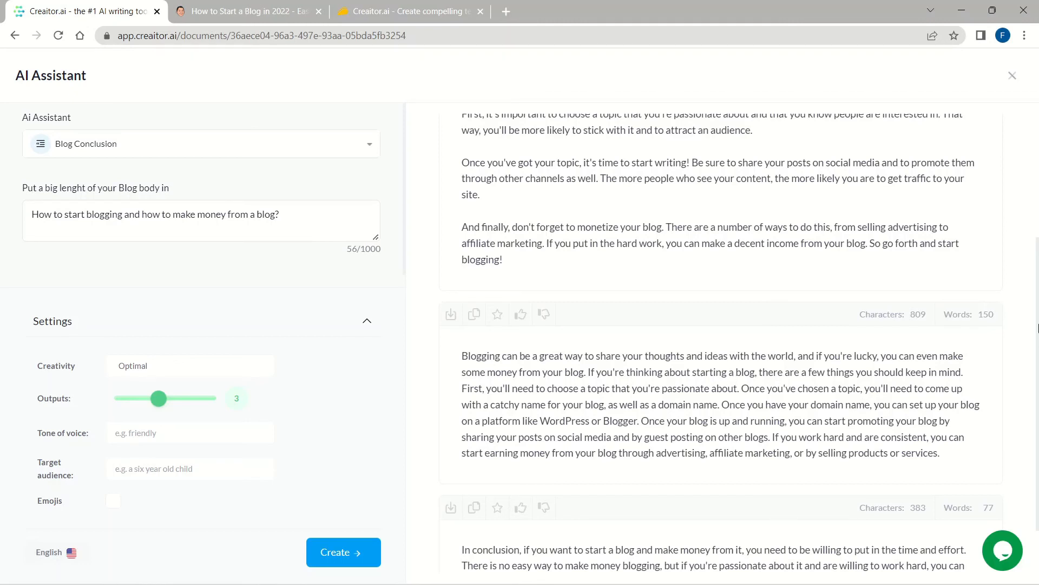
scroll(568, 239, "up", 3)
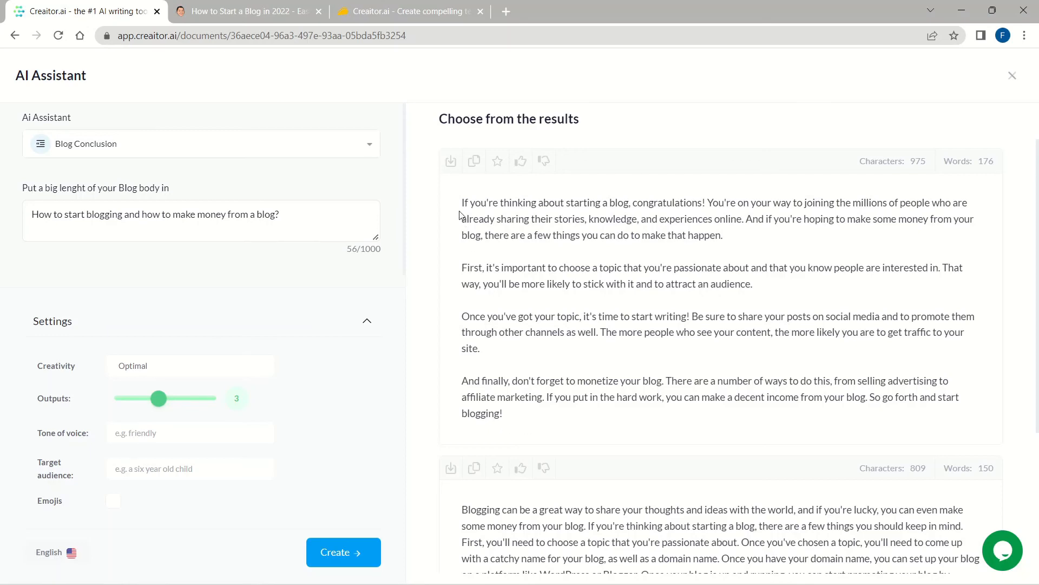
left_click(451, 162)
scroll(456, 256, "down", 5)
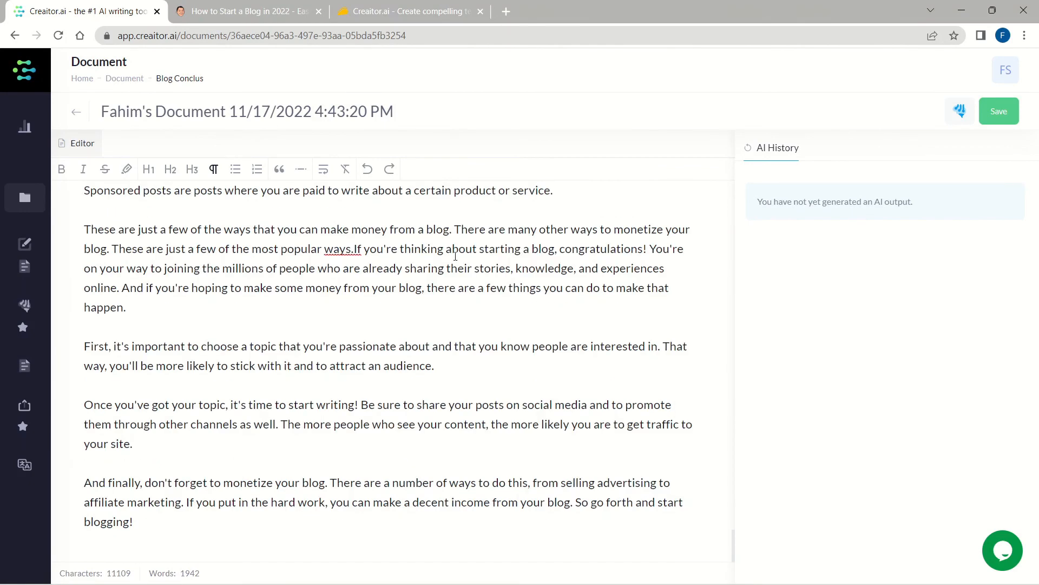
Step: Separate the inserted conclusion from the monetization section with blank lines and add the heading "Conclusion:" above it
key("Return")
key("Return")
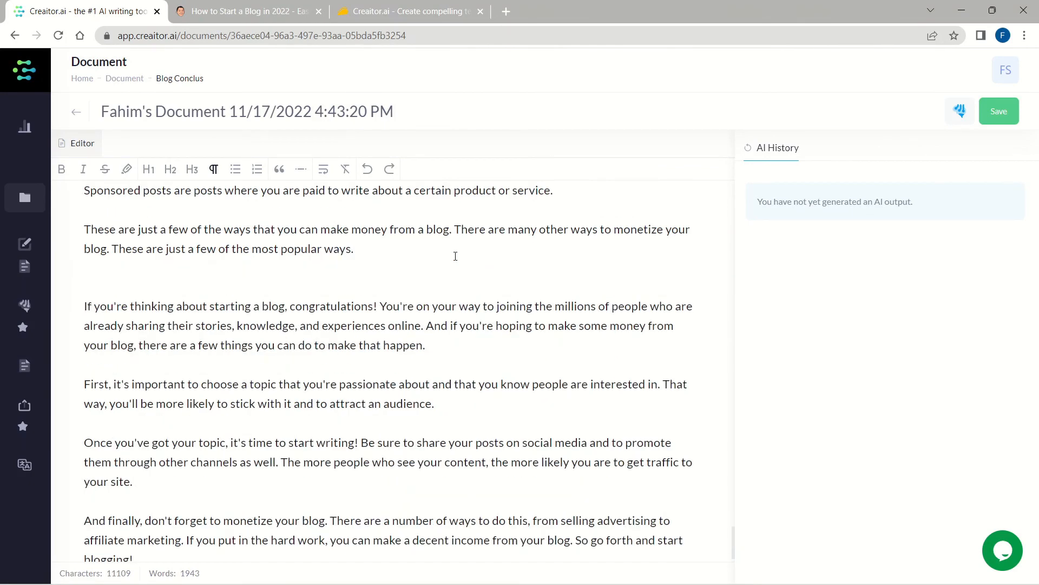
key("Up")
key("Return")
type("Concl")
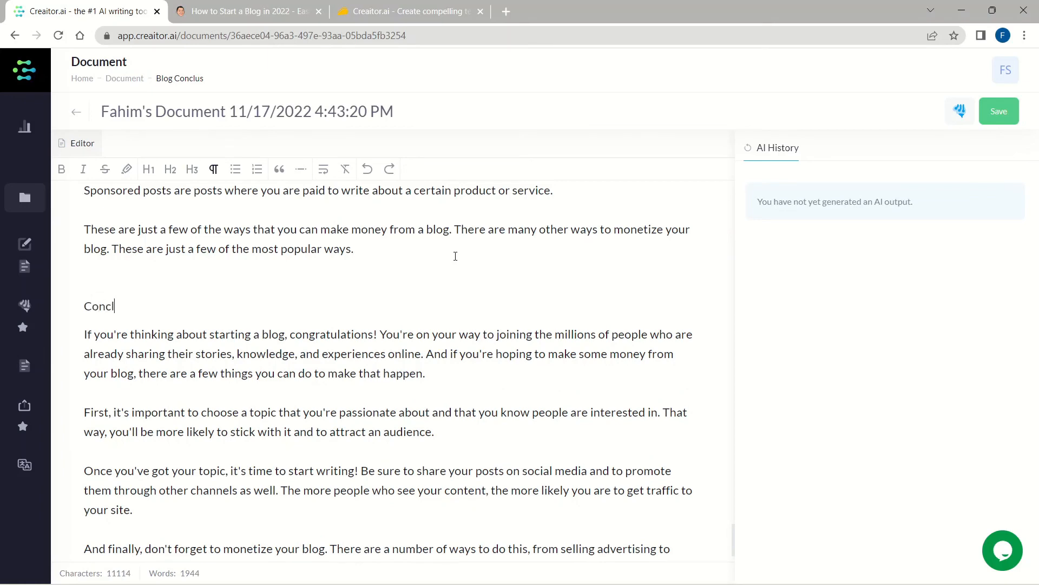
type("usion")
Step: Review the assembled blog post and its word count, checking the sections for a missing topic
scroll(216, 473, "up", 10)
scroll(216, 473, "down", 10)
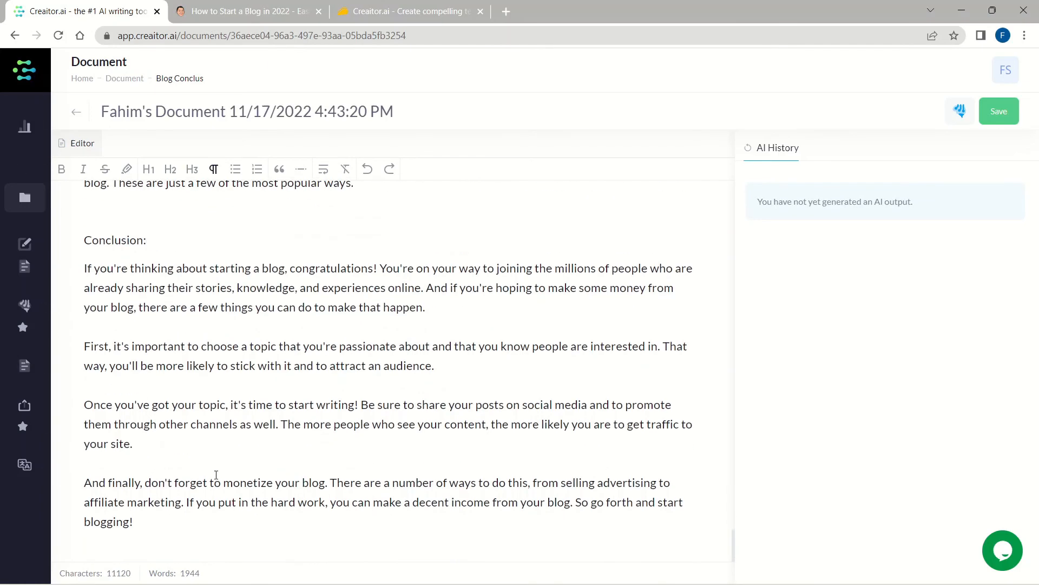
left_click_drag(201, 574, 181, 573)
left_click(196, 572)
scroll(290, 499, "up", 5)
scroll(290, 499, "down", 5)
scroll(360, 414, "up", 4)
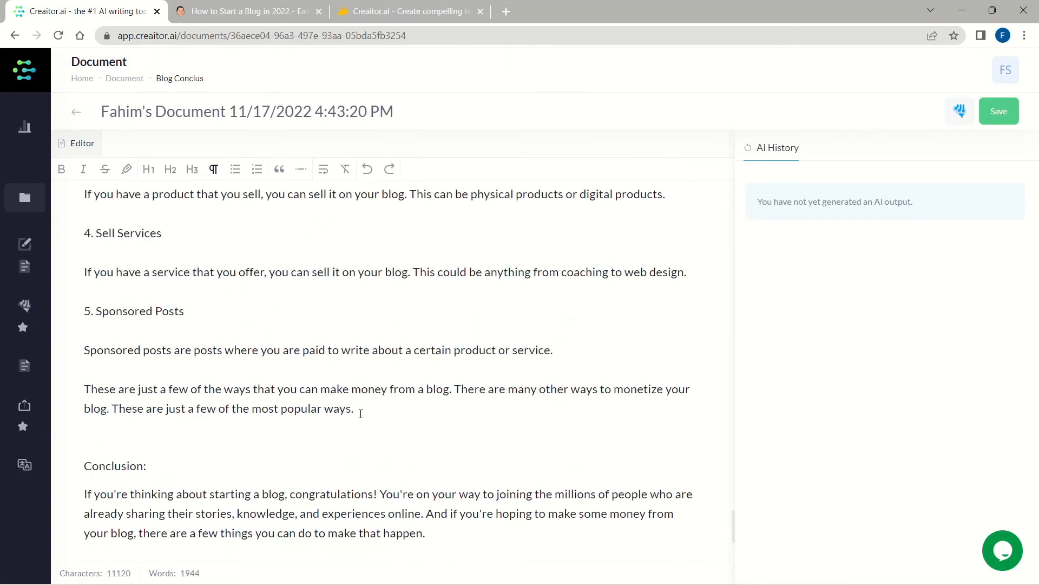
scroll(361, 413, "down", 4)
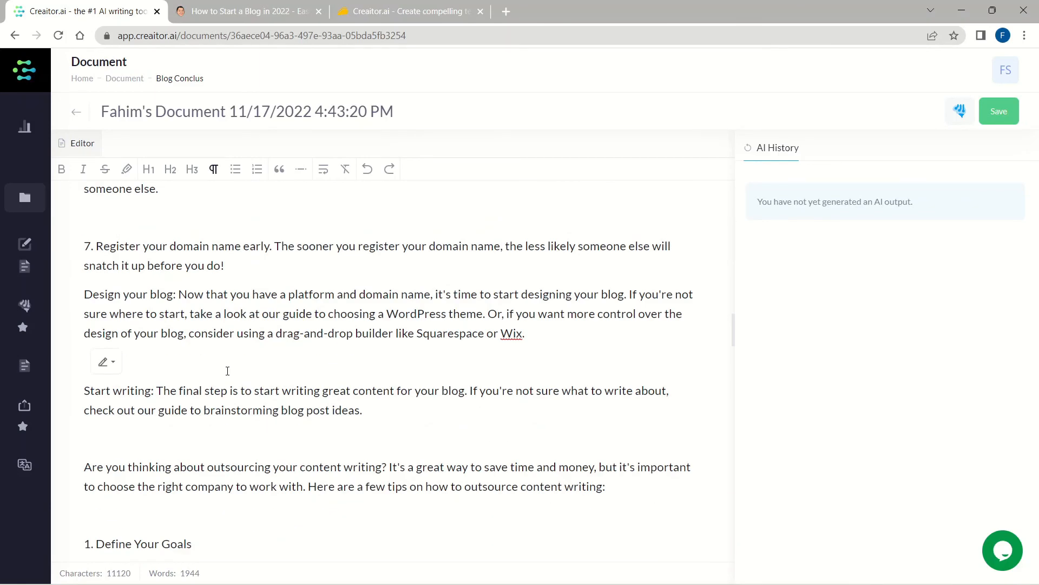
Step: Add the heading "How to connect domain and hosting?" between the "Design your blog" and "Start writing" paragraphs, with an empty line below it
key("Return")
key("Return")
key("Up")
type("H")
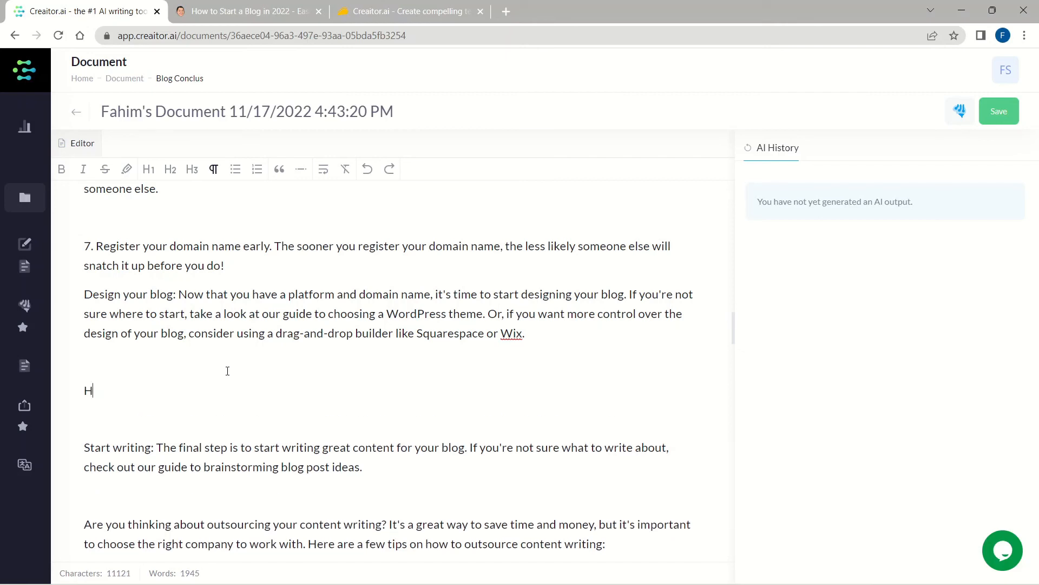
type("ow to connect domain and hosting")
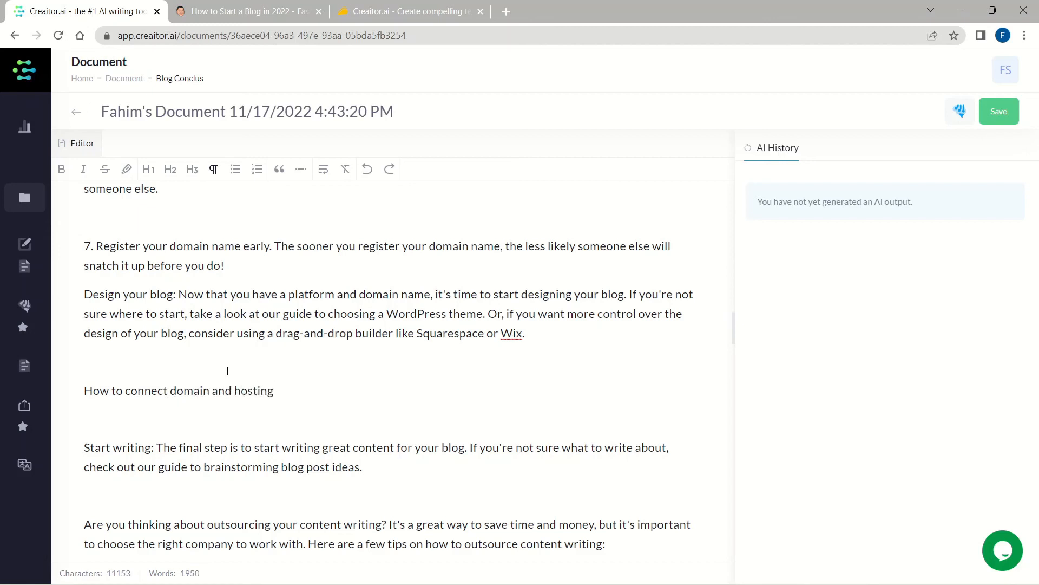
type(":")
key("BackSpace")
type("?")
key("Return")
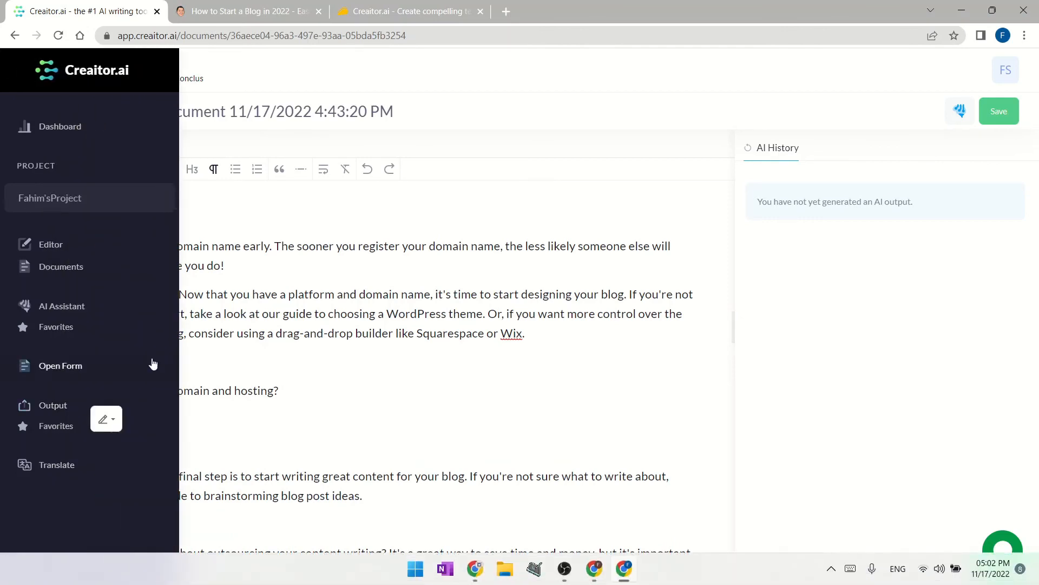
Step: Open the AI assistant again and change its template back to Blog Body
left_click(916, 111)
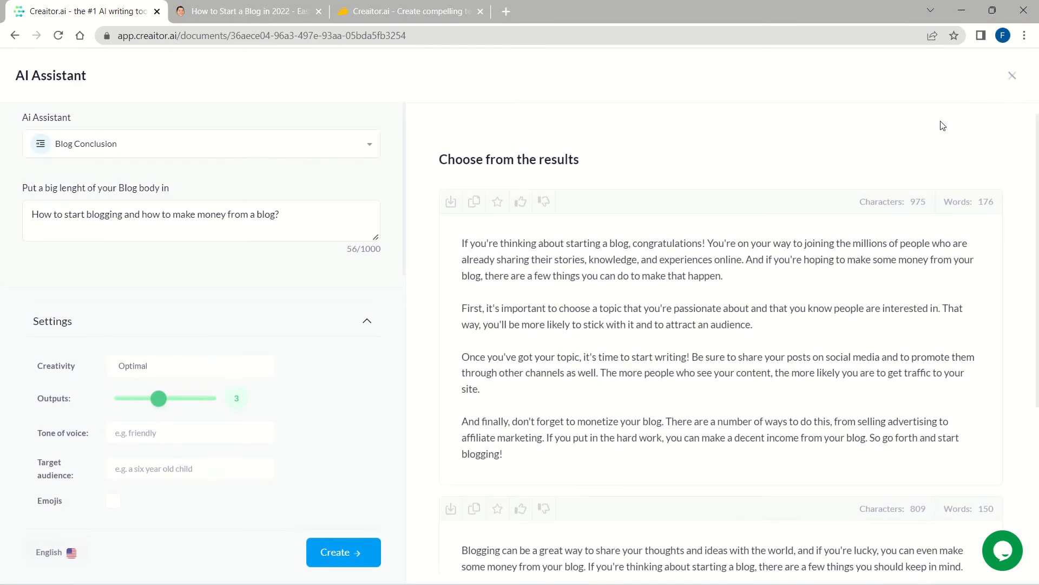
left_click(346, 145)
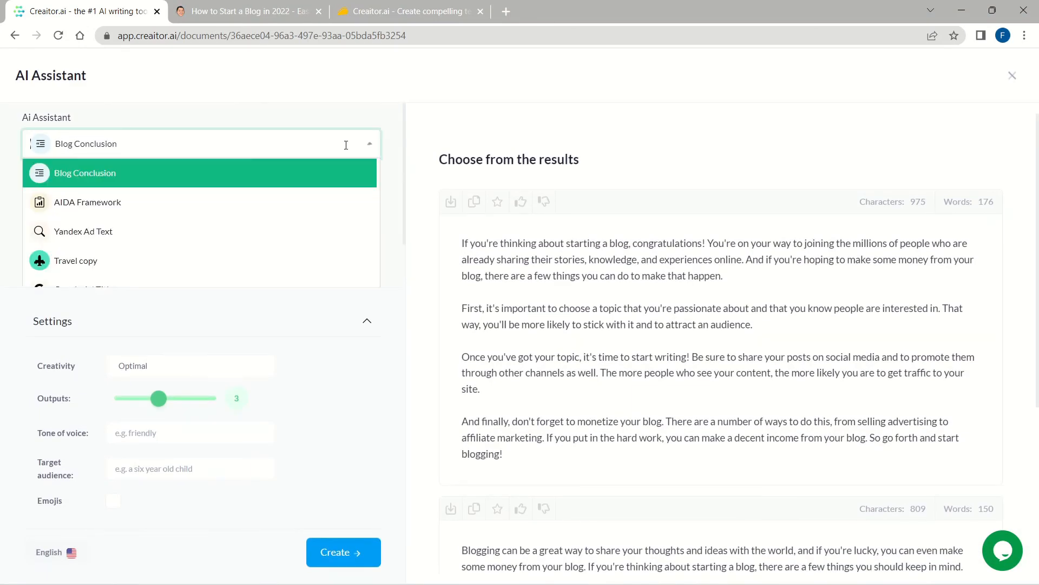
type("blog")
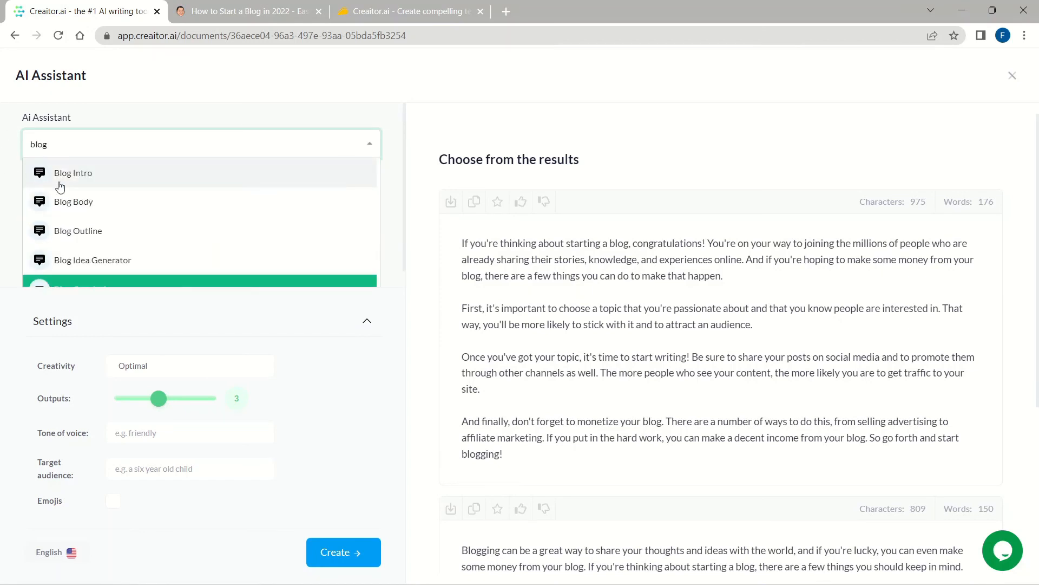
left_click(103, 212)
Step: Replace the blog topic with "how to connect domain and hosting" and generate three blog body texts
left_click_drag(310, 225, 5, 225)
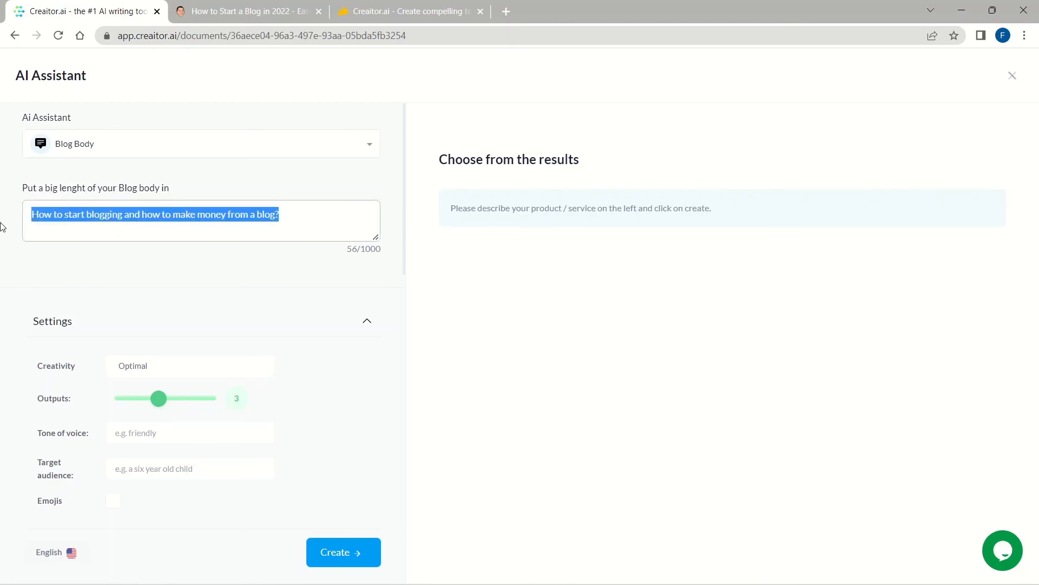
type("how to connect")
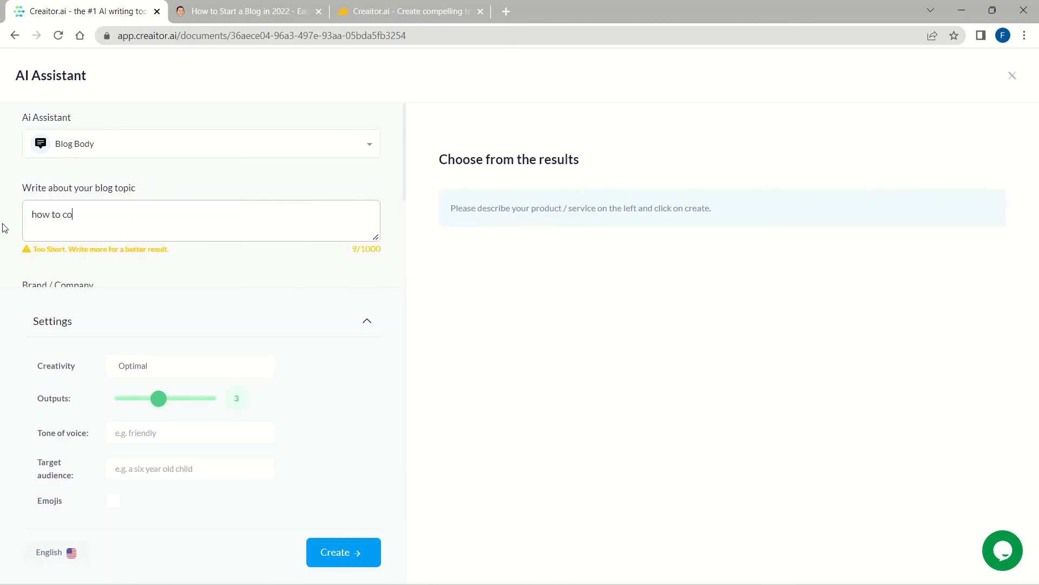
key("BackSpace")
type("domain and host")
key("Left")
key("Left")
type("i")
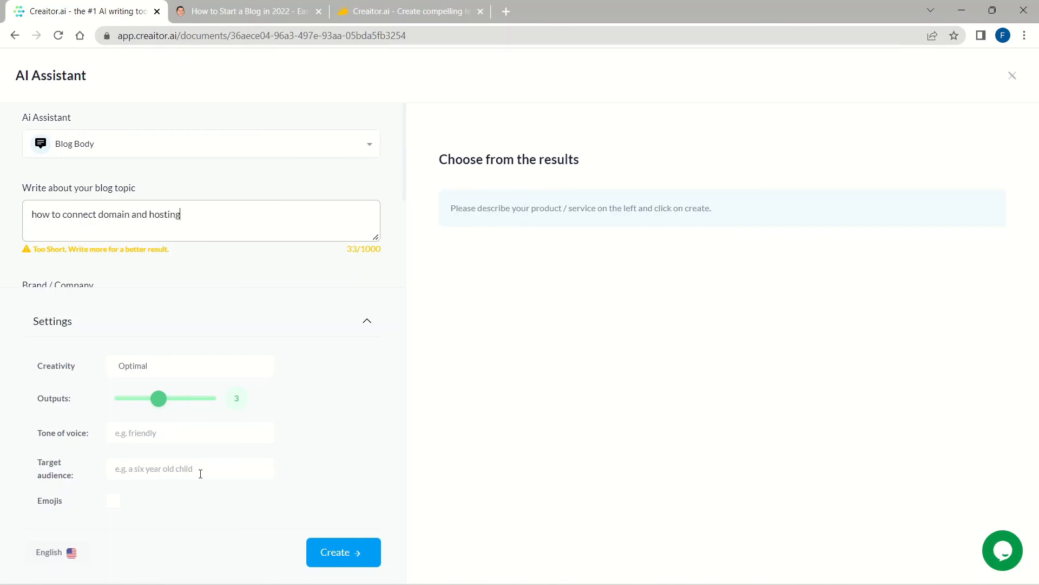
left_click(333, 551)
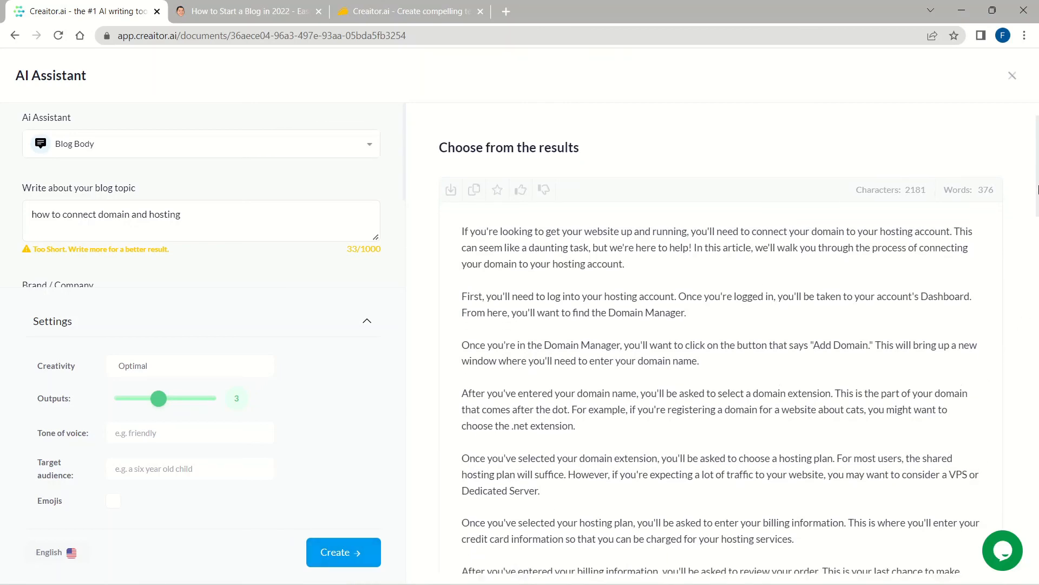
Step: Read through the generated texts on connecting domain and hosting, comparing their lengths and instructions
left_click_drag(1038, 210, 1038, 332)
left_click_drag(1000, 162, 978, 161)
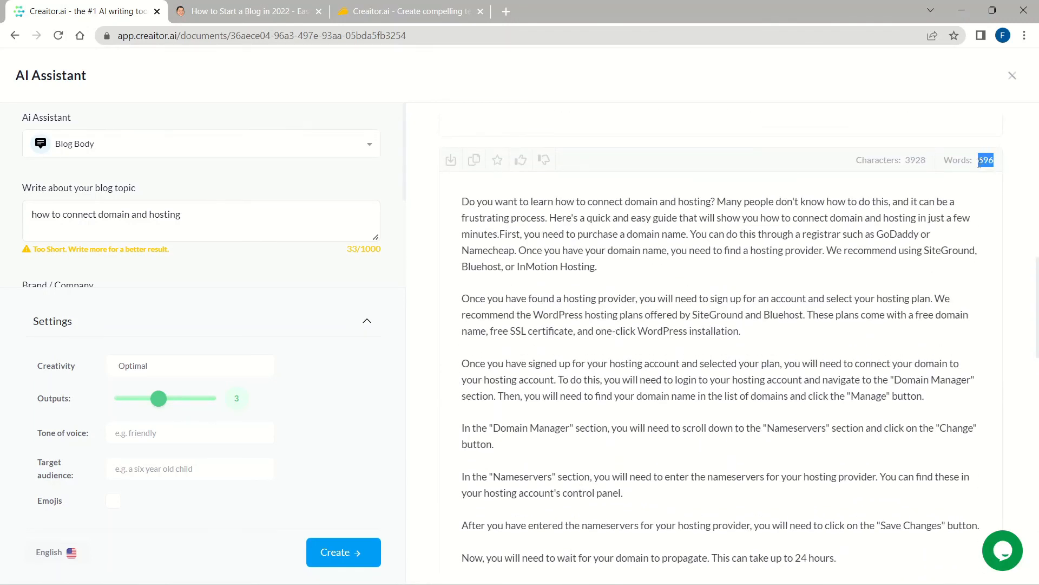
left_click_drag(1038, 294, 1038, 383)
scroll(799, 341, "up", 15)
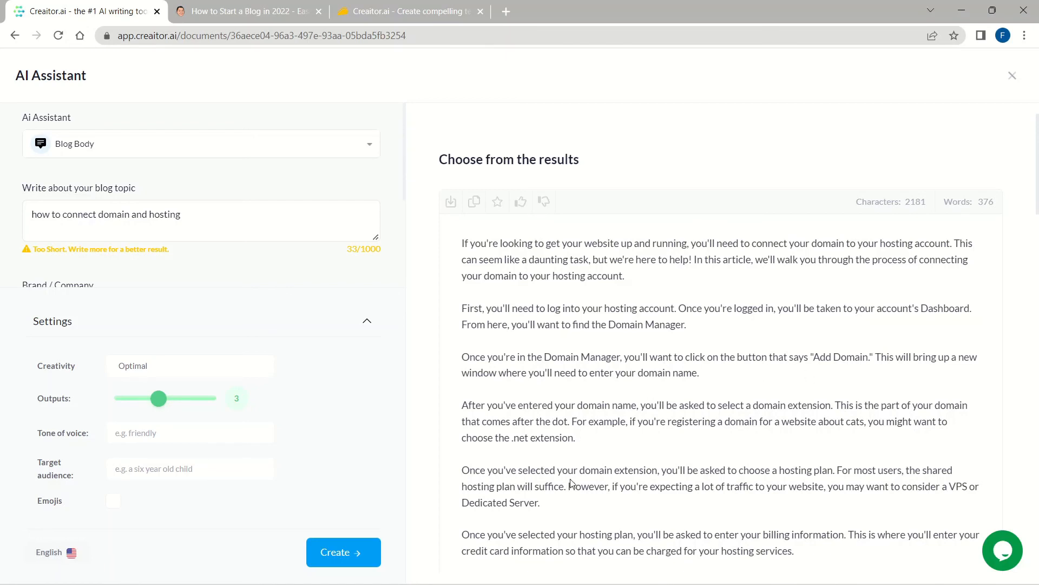
scroll(731, 454, "down", 4)
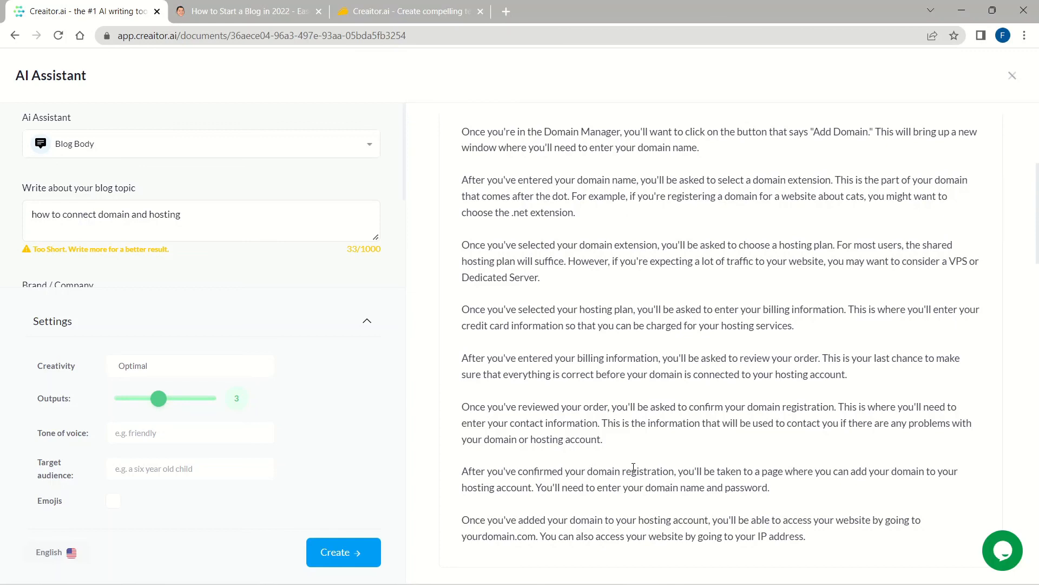
scroll(652, 460, "down", 5)
scroll(653, 459, "down", 5)
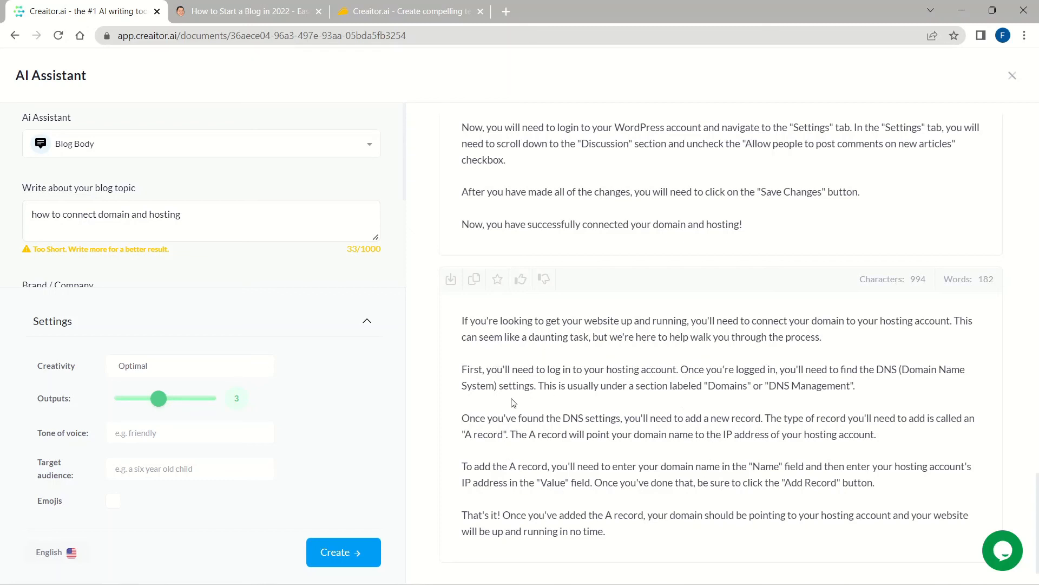
Step: Insert the third generated text, about DNS settings and the A record, below the domain and hosting heading and check its placement
left_click(451, 279)
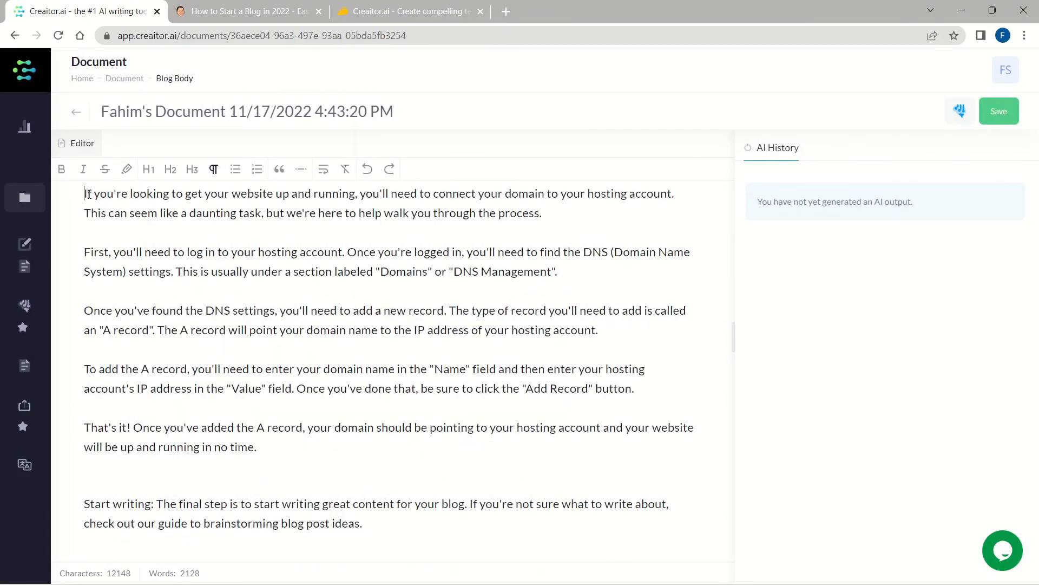
left_click_drag(92, 196, 333, 385)
left_click(332, 385)
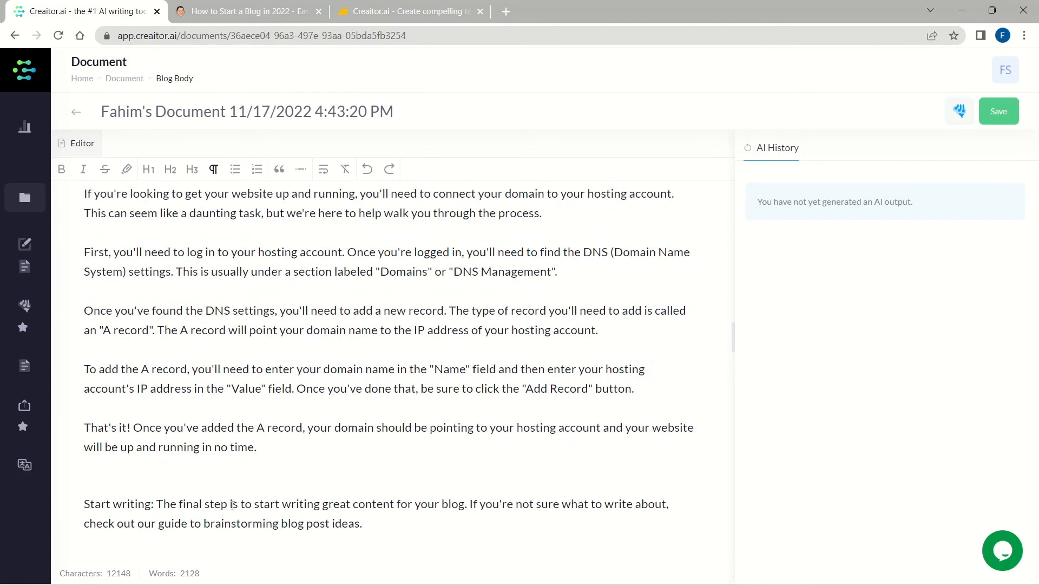